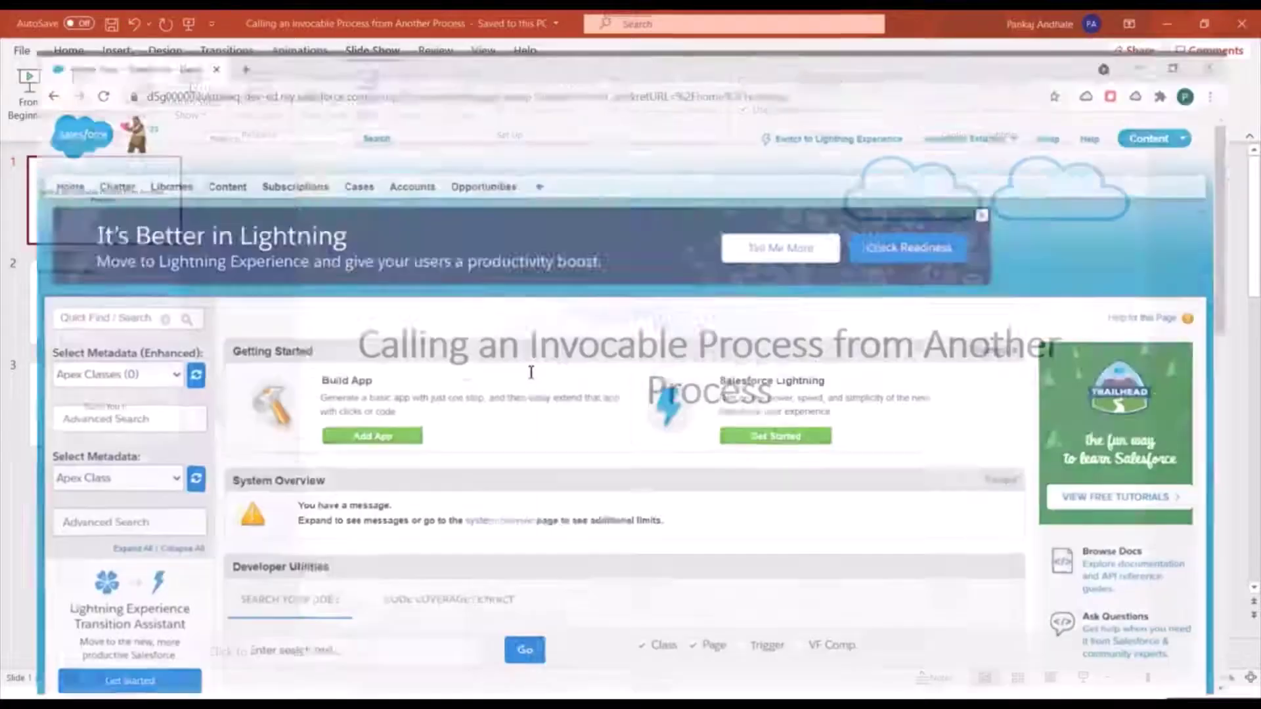
# Search Setup Quick Find for 'process bu' and open Process Builder.
pyautogui.click(48, 286)
pyautogui.write('process bui')
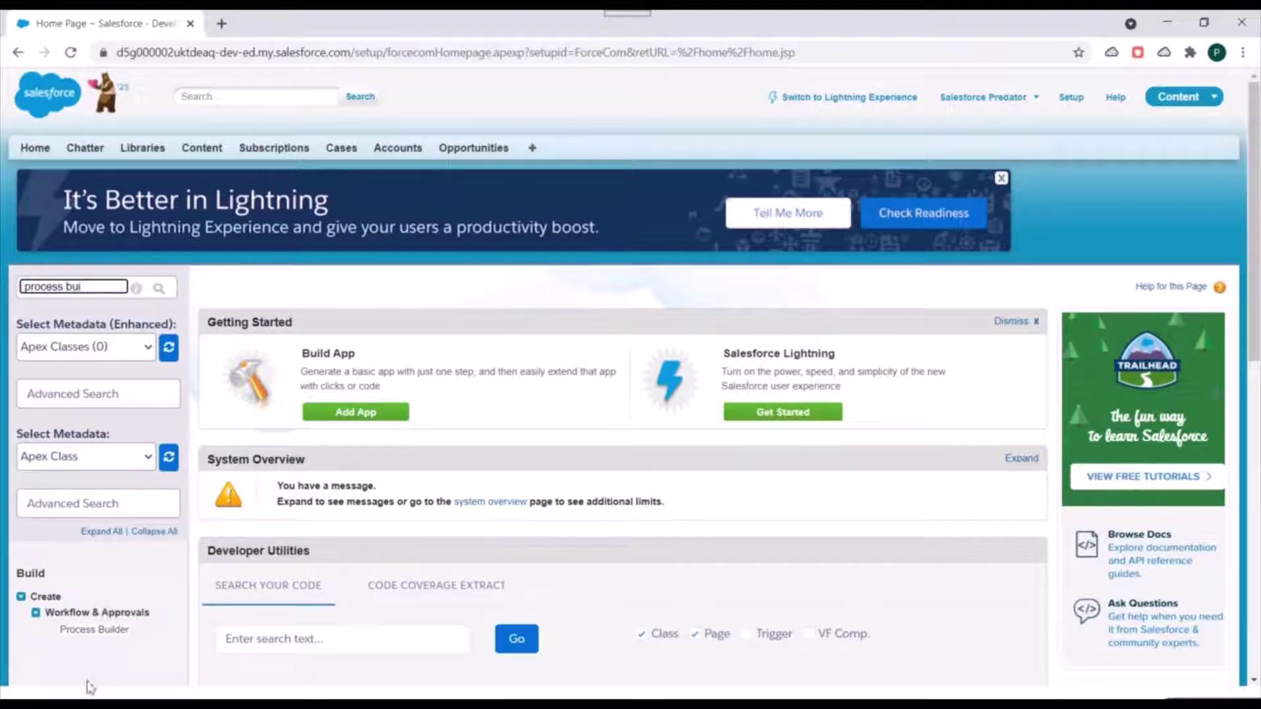
pyautogui.click(93, 630)
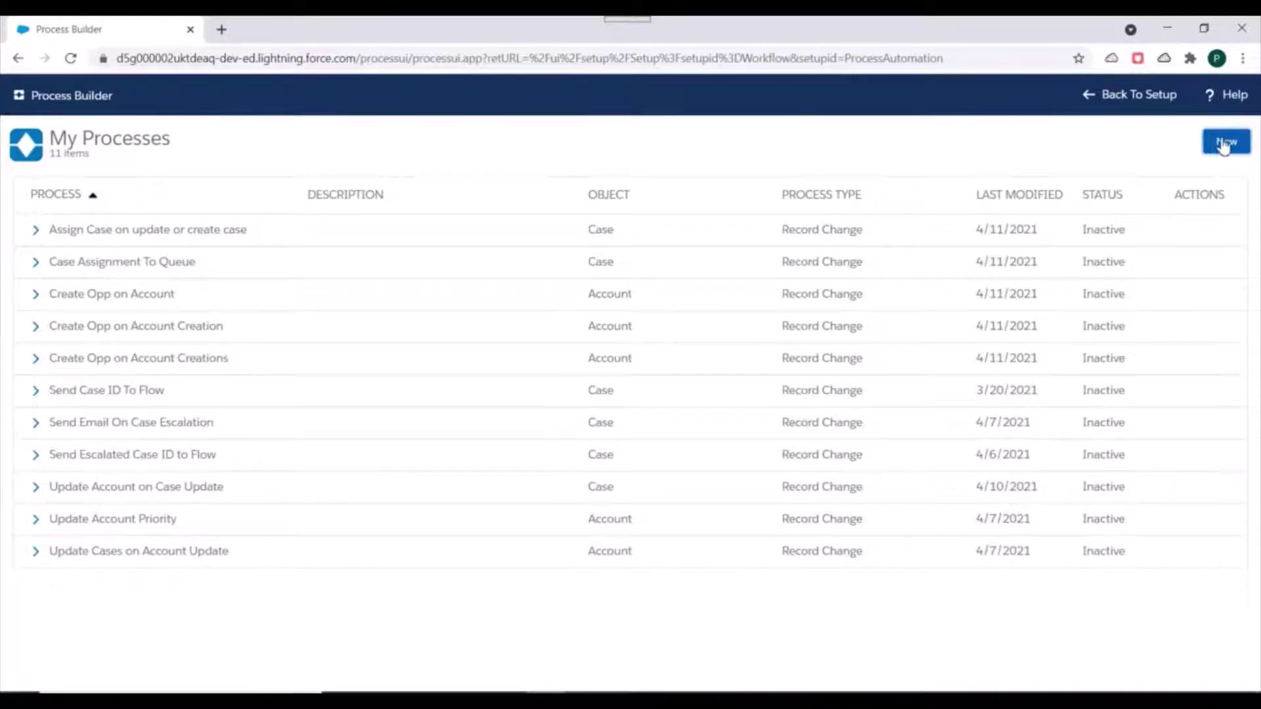
# Create and save a process 'Child Process' that starts when invoked by another process.
pyautogui.click(1222, 146)
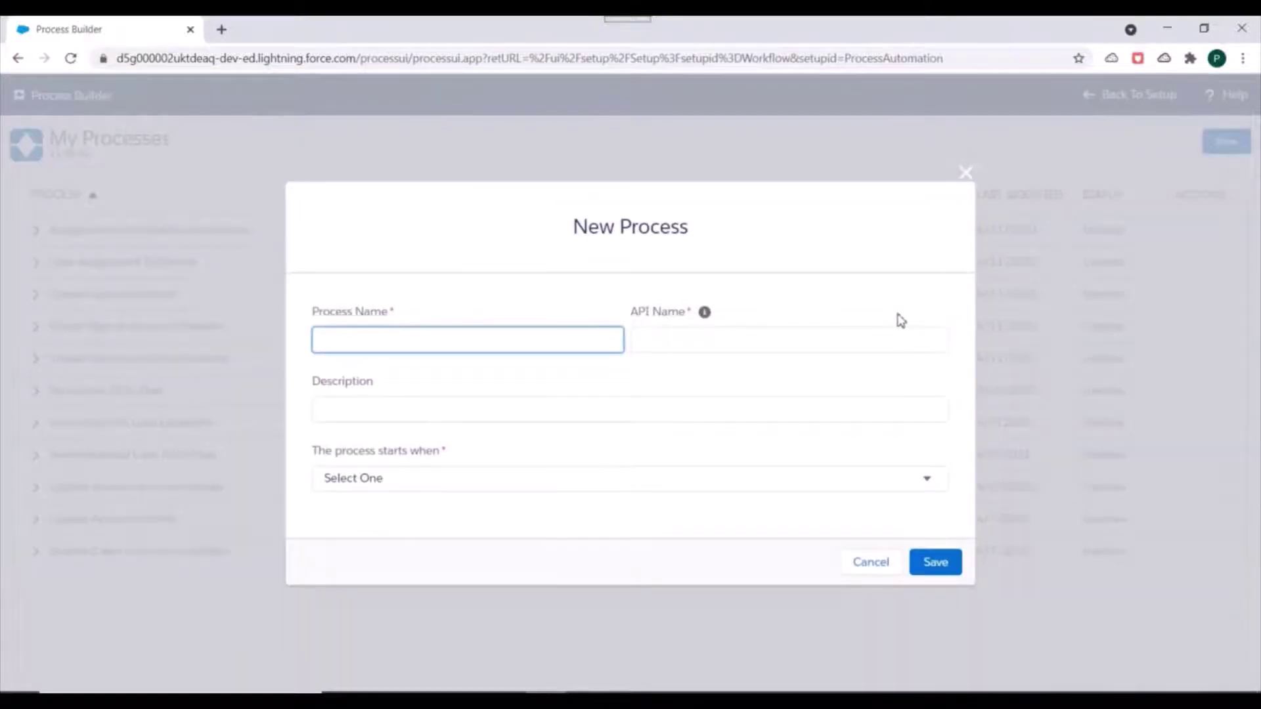
pyautogui.write('Child Process')
pyautogui.press('Tab')
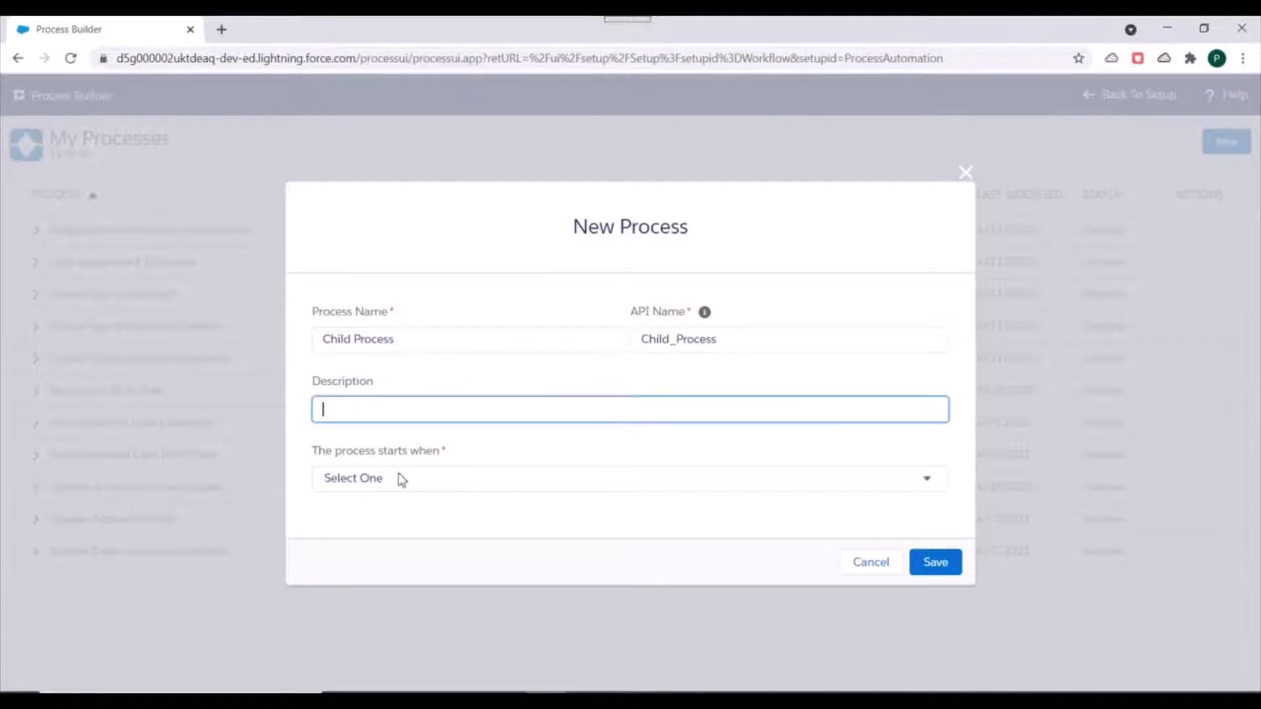
pyautogui.click(422, 484)
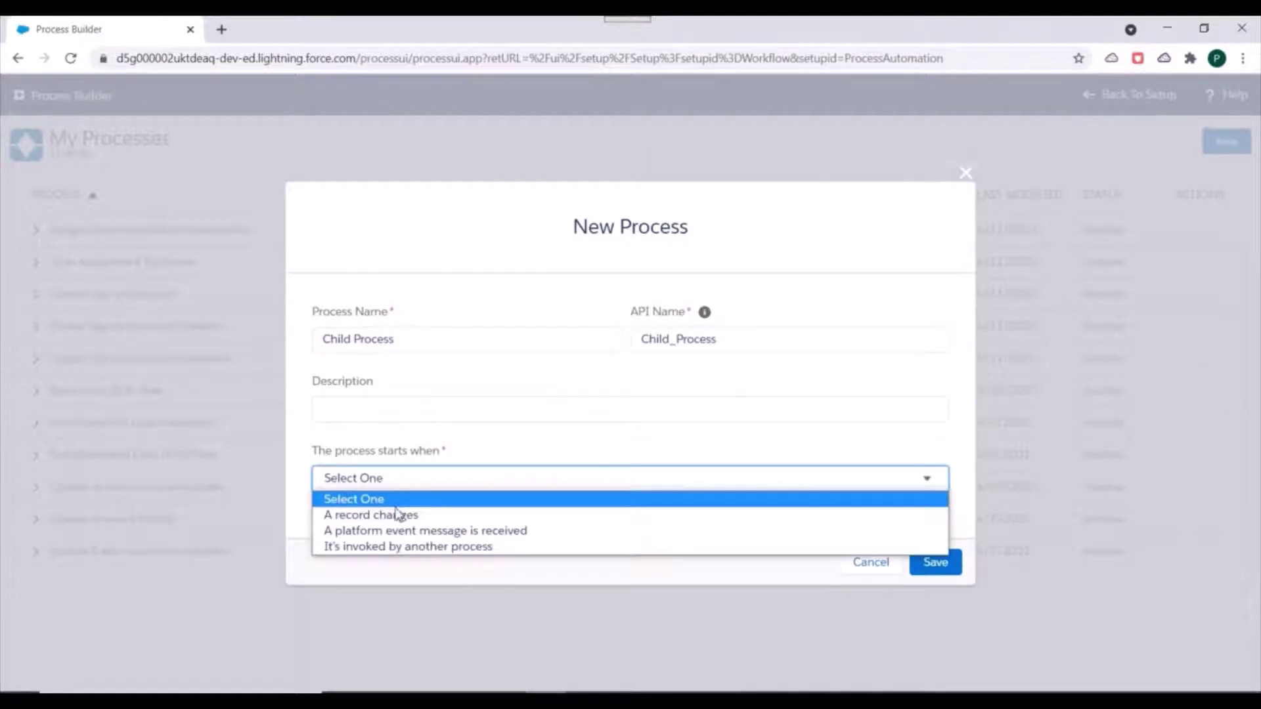
pyautogui.click(403, 547)
pyautogui.click(936, 563)
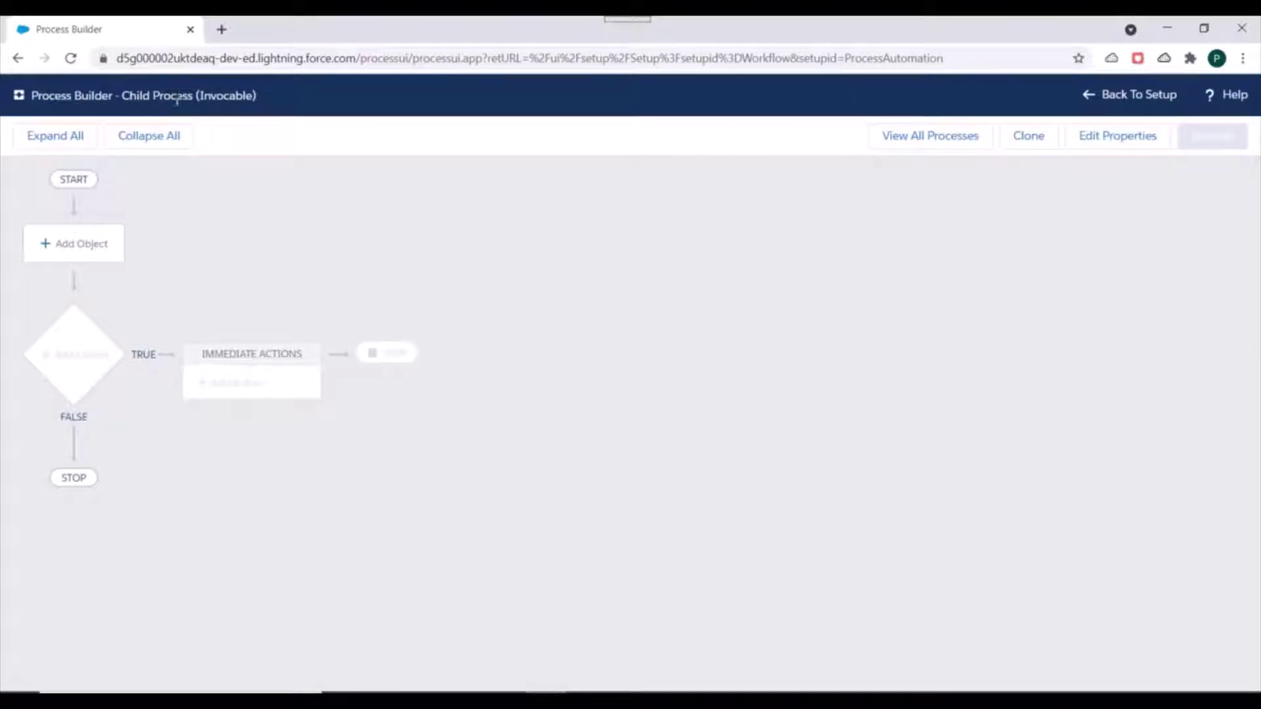
# Pick Account as the Child Process object and save it.
pyautogui.doubleClick(218, 96)
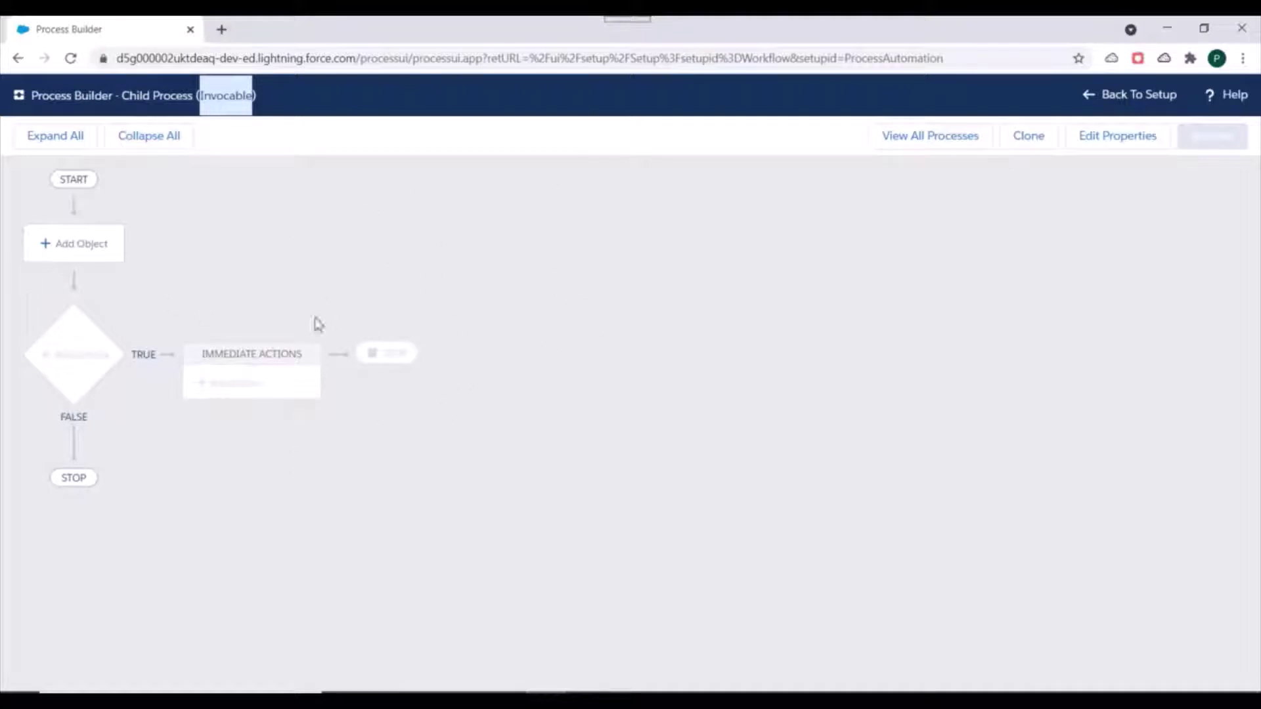
pyautogui.click(463, 259)
pyautogui.click(64, 245)
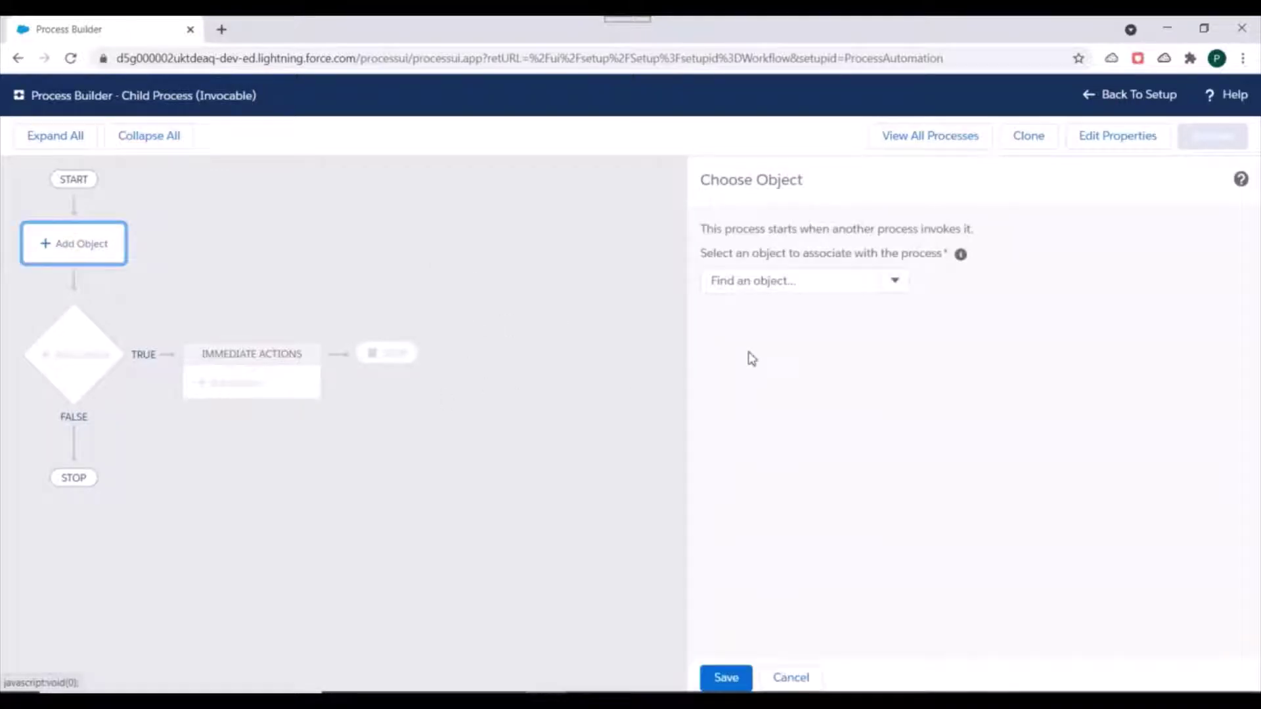
pyautogui.click(757, 280)
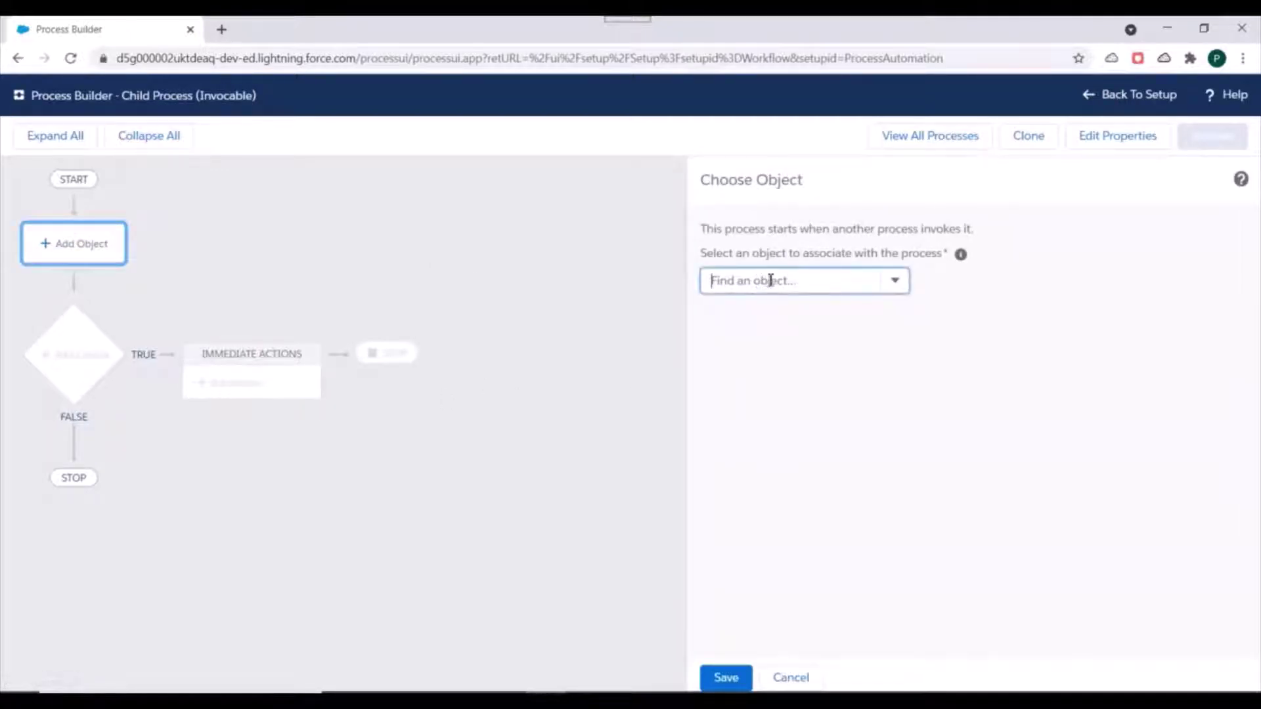
pyautogui.write('Account')
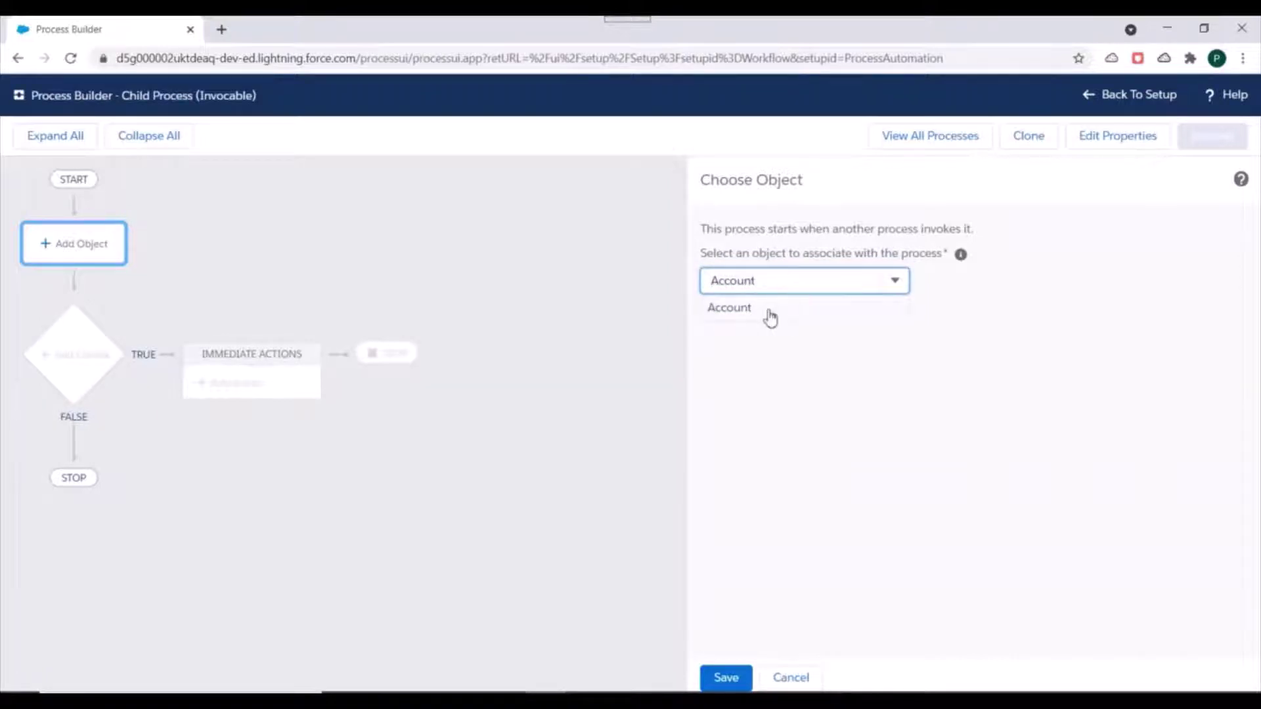
pyautogui.click(767, 314)
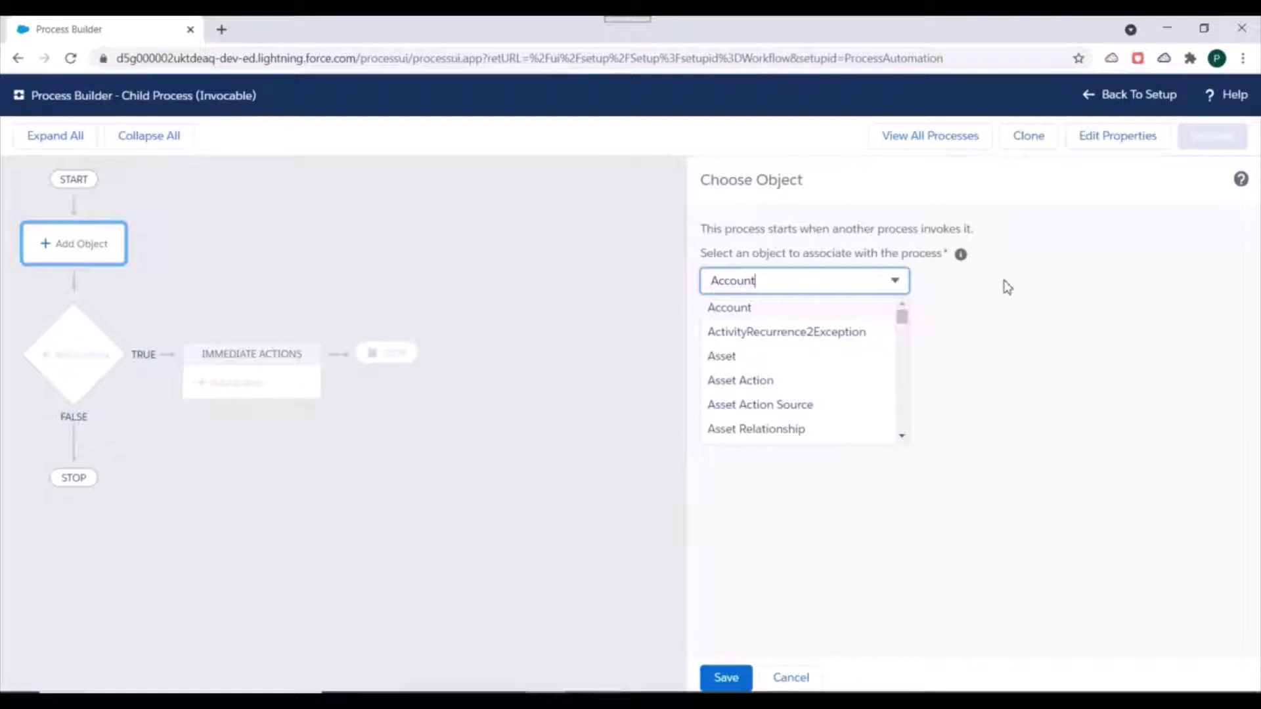
pyautogui.click(936, 300)
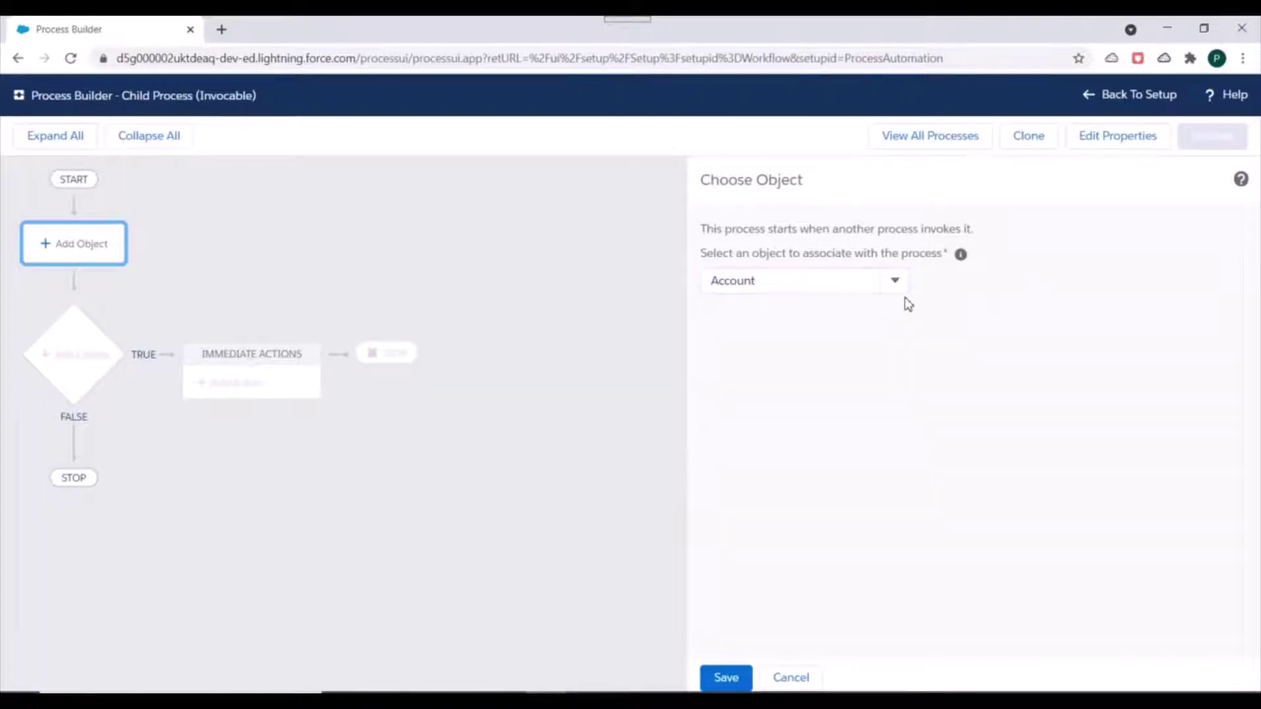
pyautogui.moveTo(962, 259)
pyautogui.press('Tab')
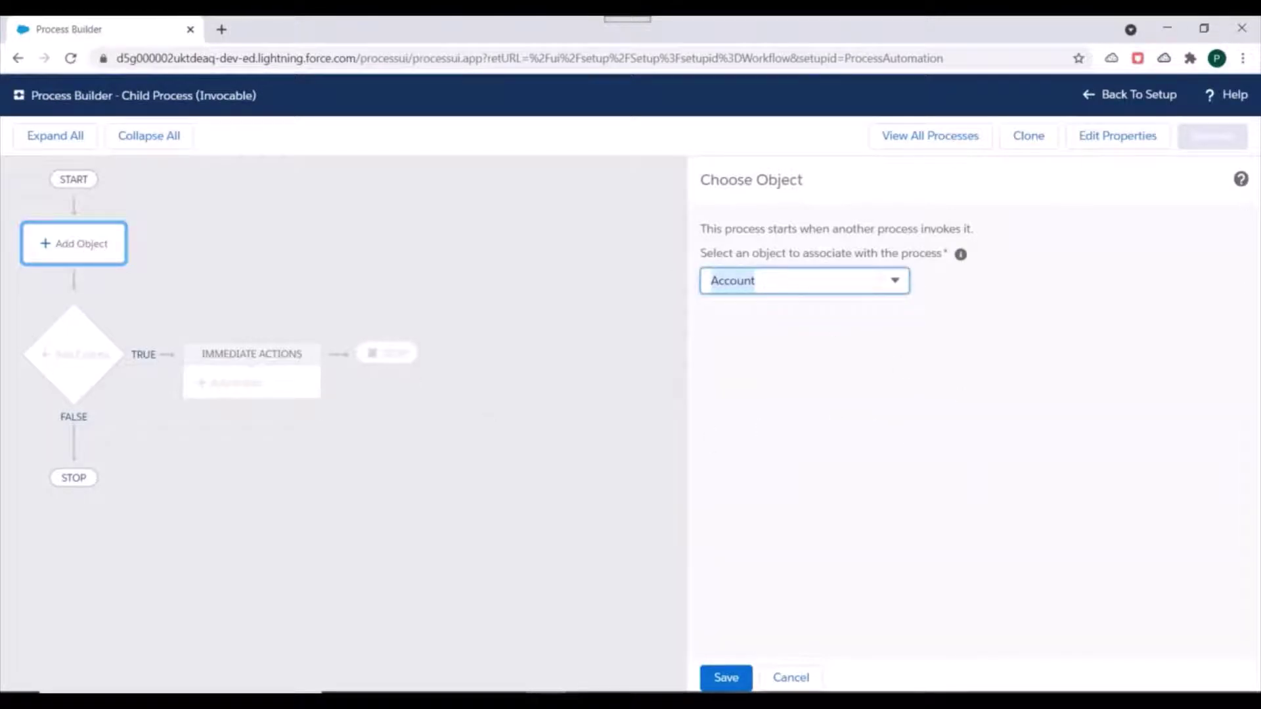
pyautogui.click(725, 680)
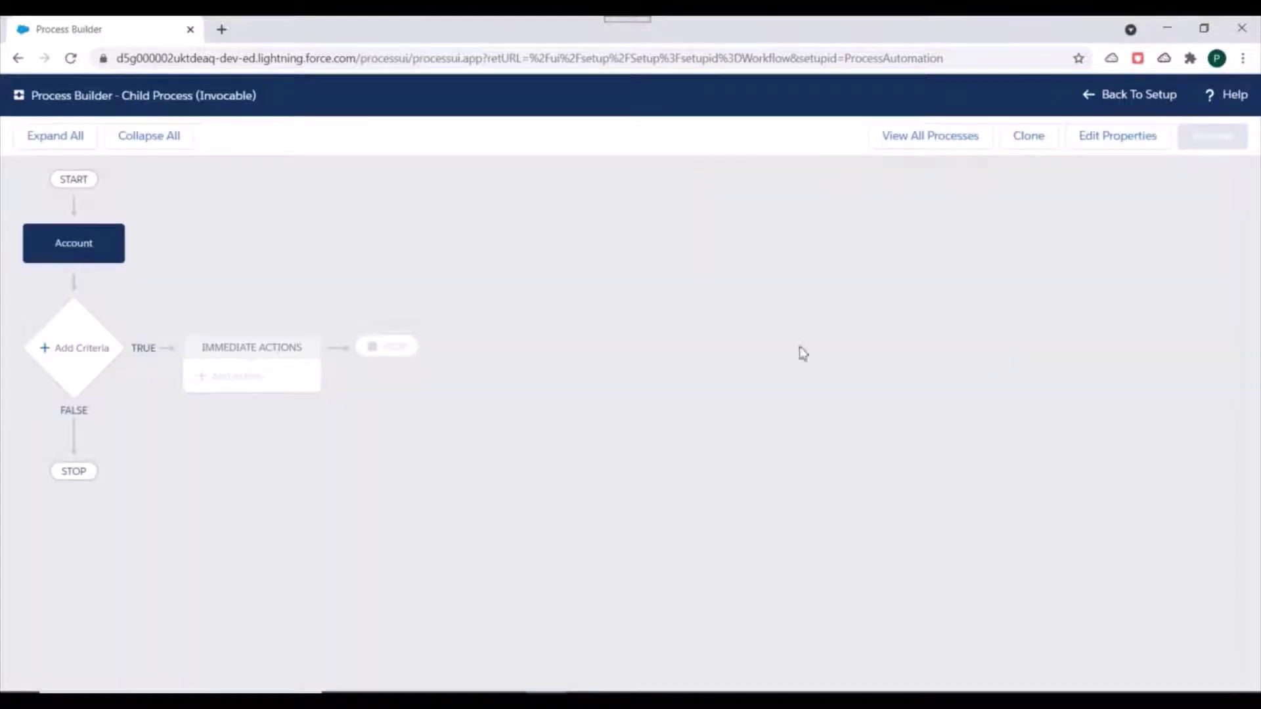
# Add and save criteria 'Account is created' with no conditions, just executing actions.
pyautogui.click(96, 346)
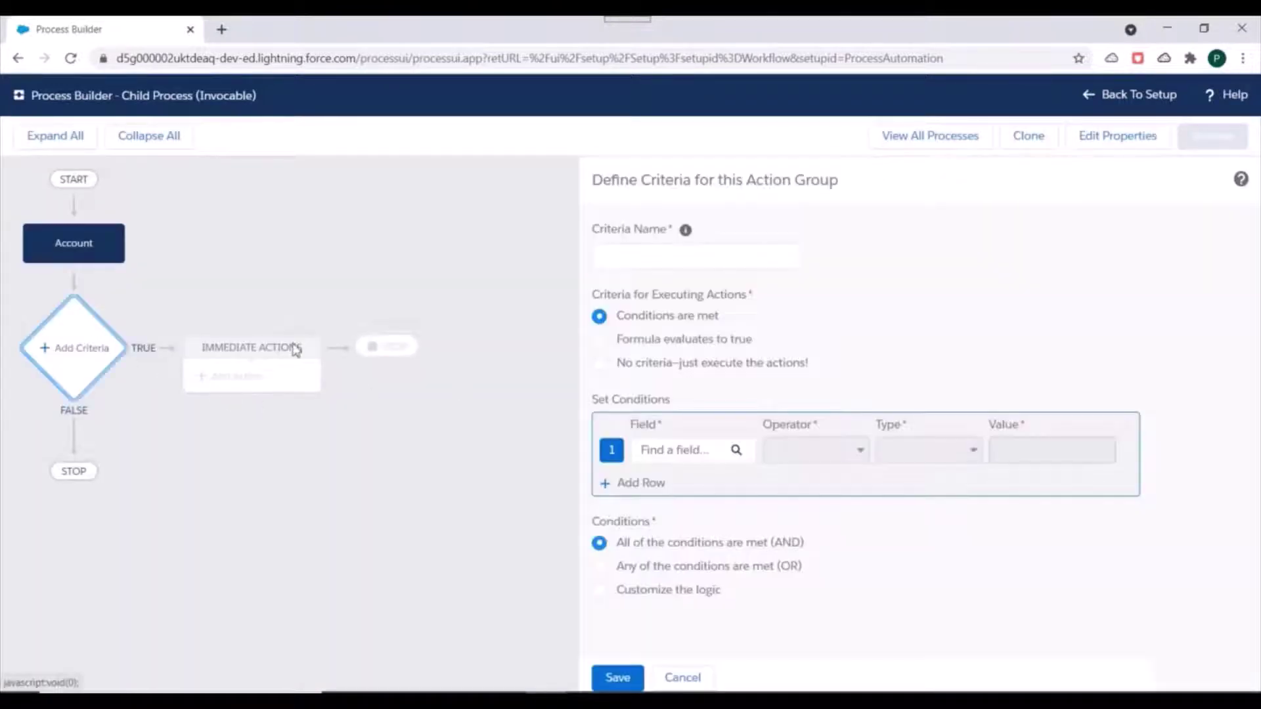
pyautogui.click(677, 249)
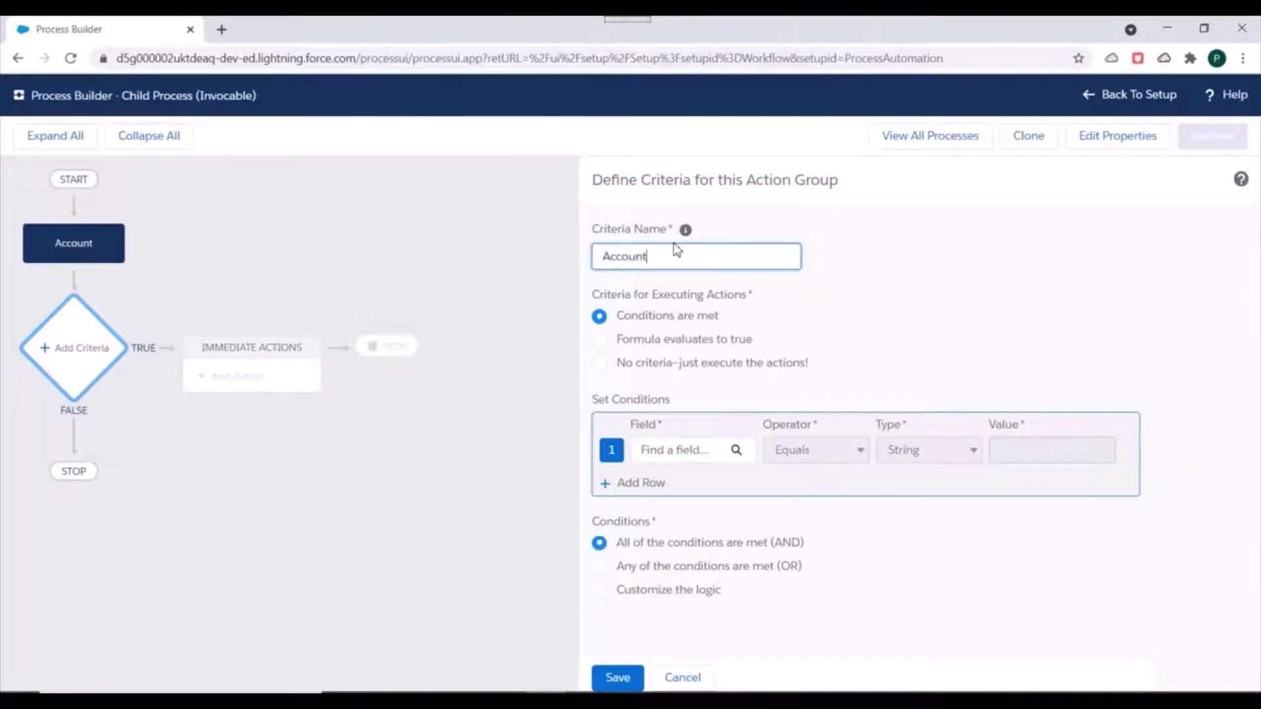
pyautogui.write('Account is creat')
pyautogui.click(923, 284)
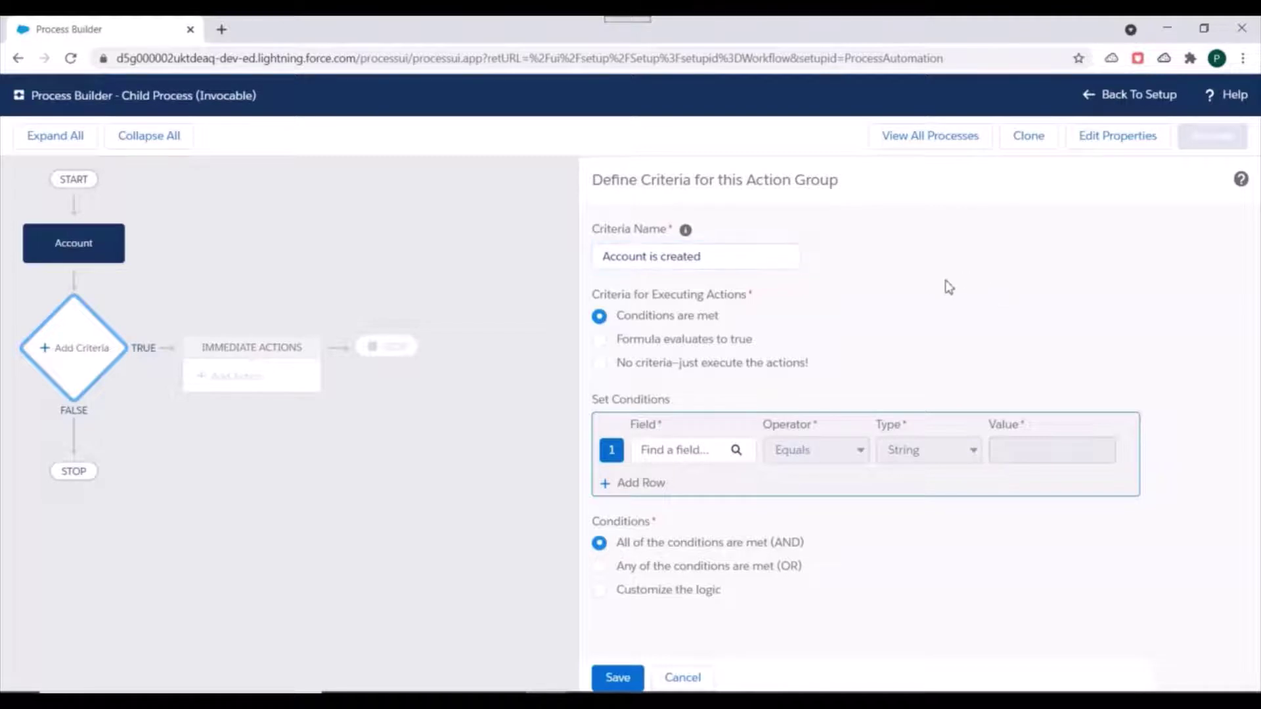
pyautogui.click(642, 370)
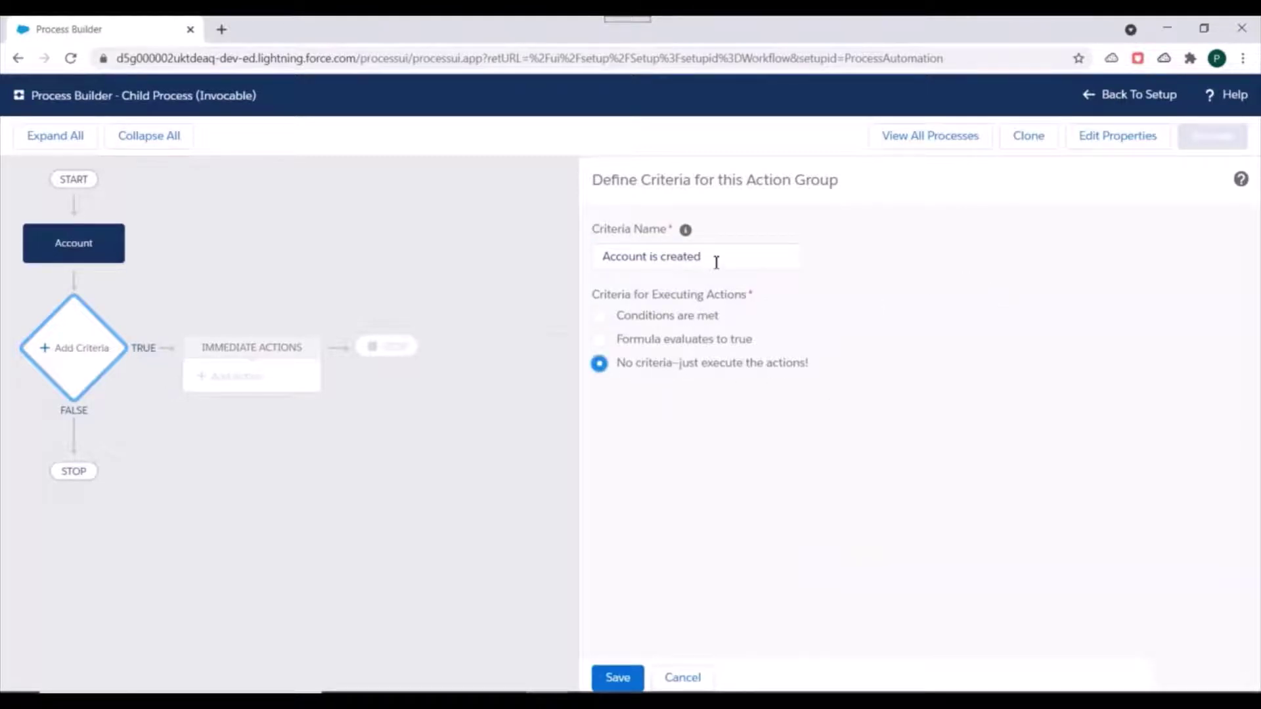
pyautogui.click(619, 679)
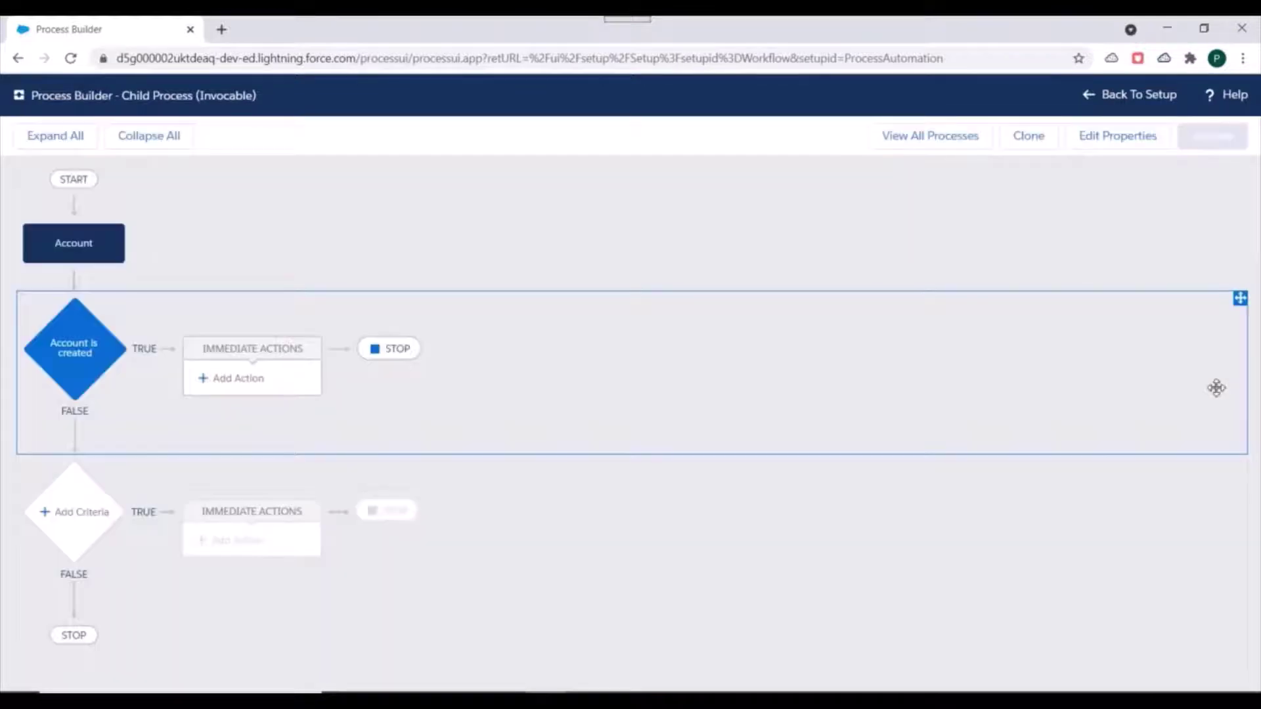
# Add a Create a Record action named 'Create Case Record' that creates a Case.
pyautogui.click(237, 379)
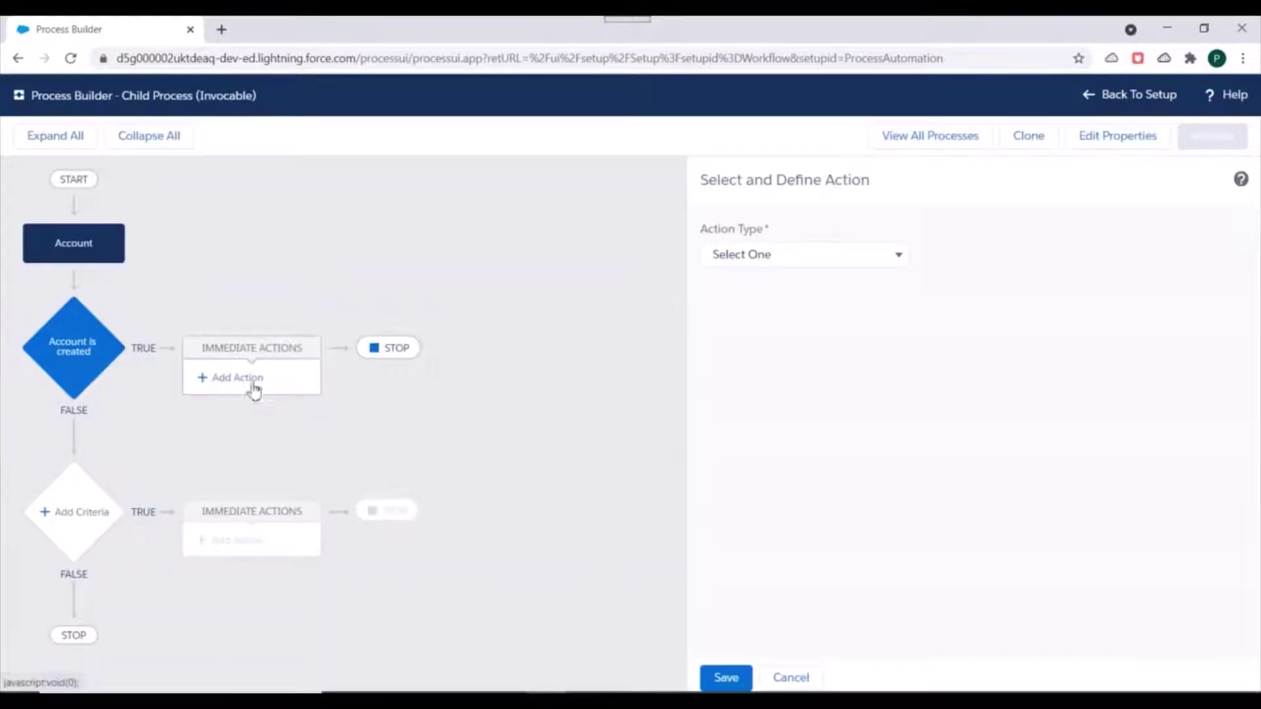
pyautogui.click(790, 260)
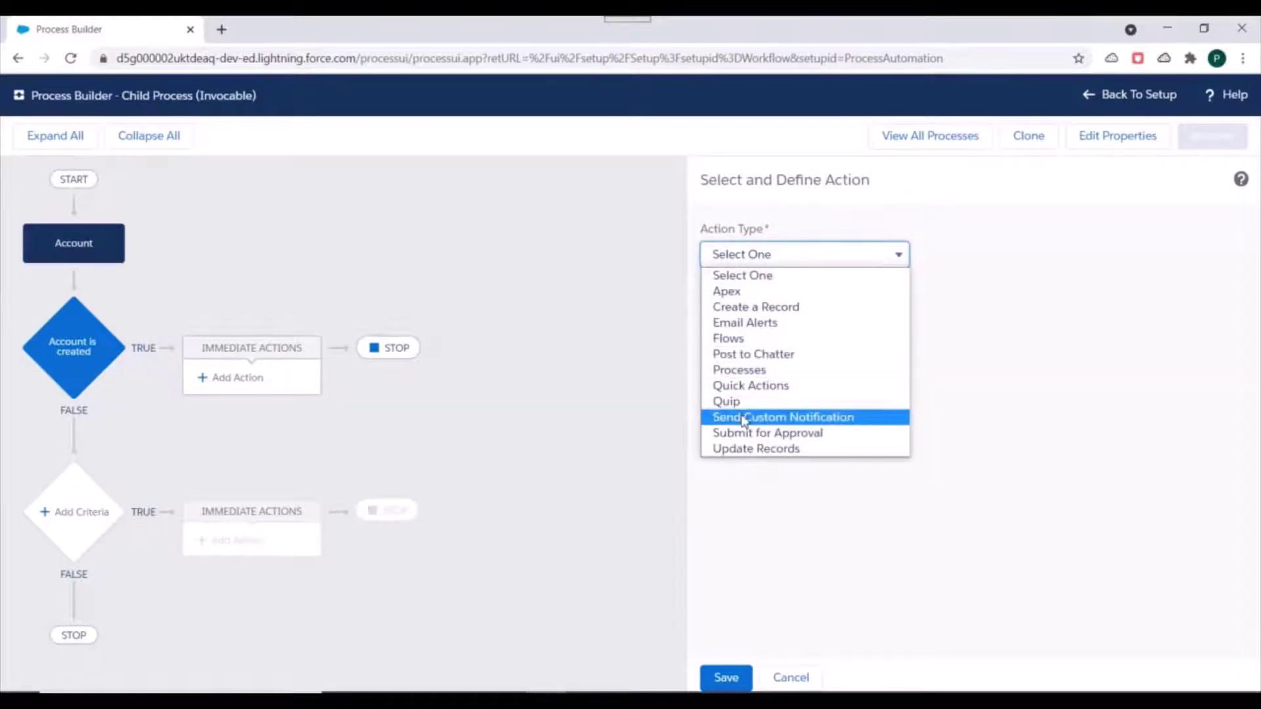
pyautogui.click(756, 307)
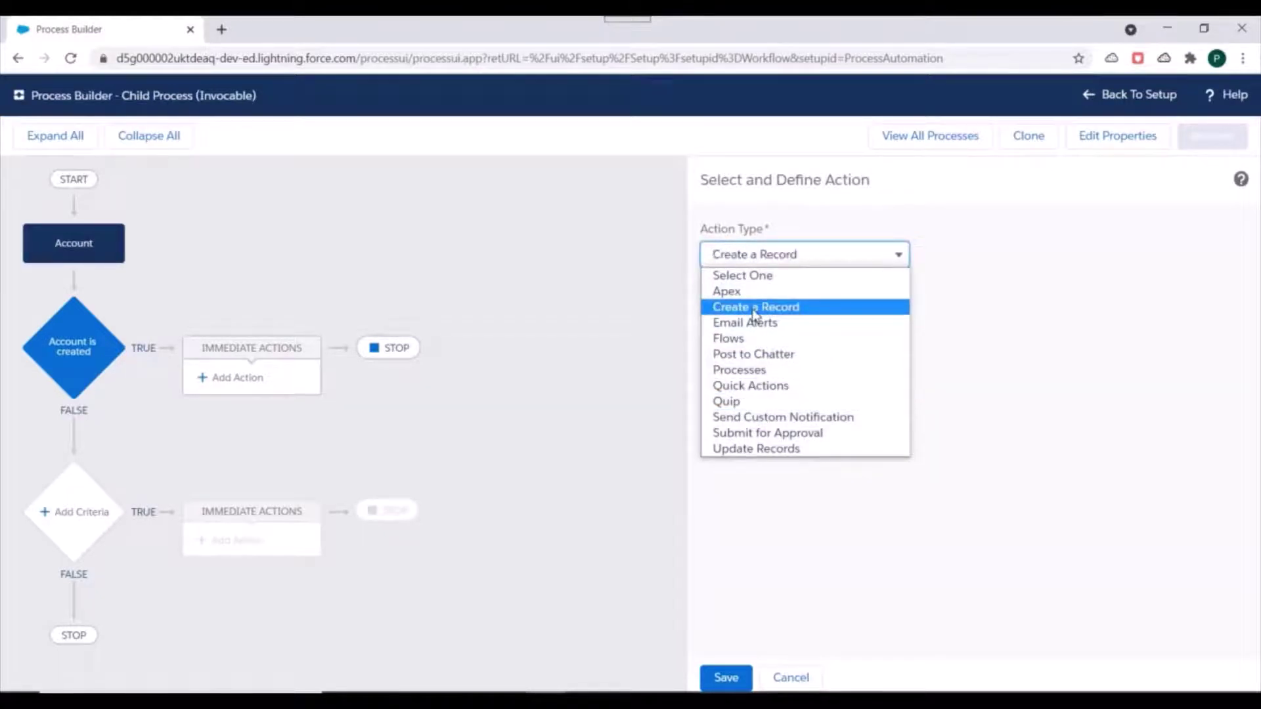
pyautogui.click(805, 315)
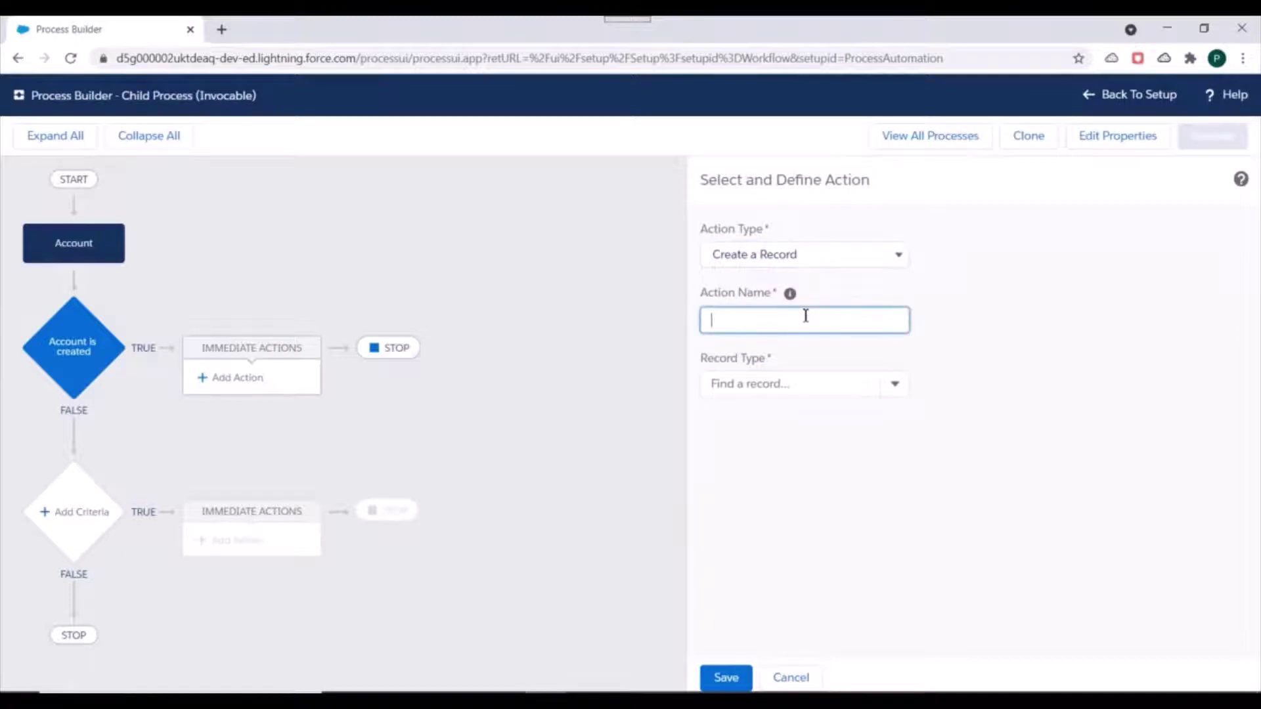
pyautogui.write('Create')
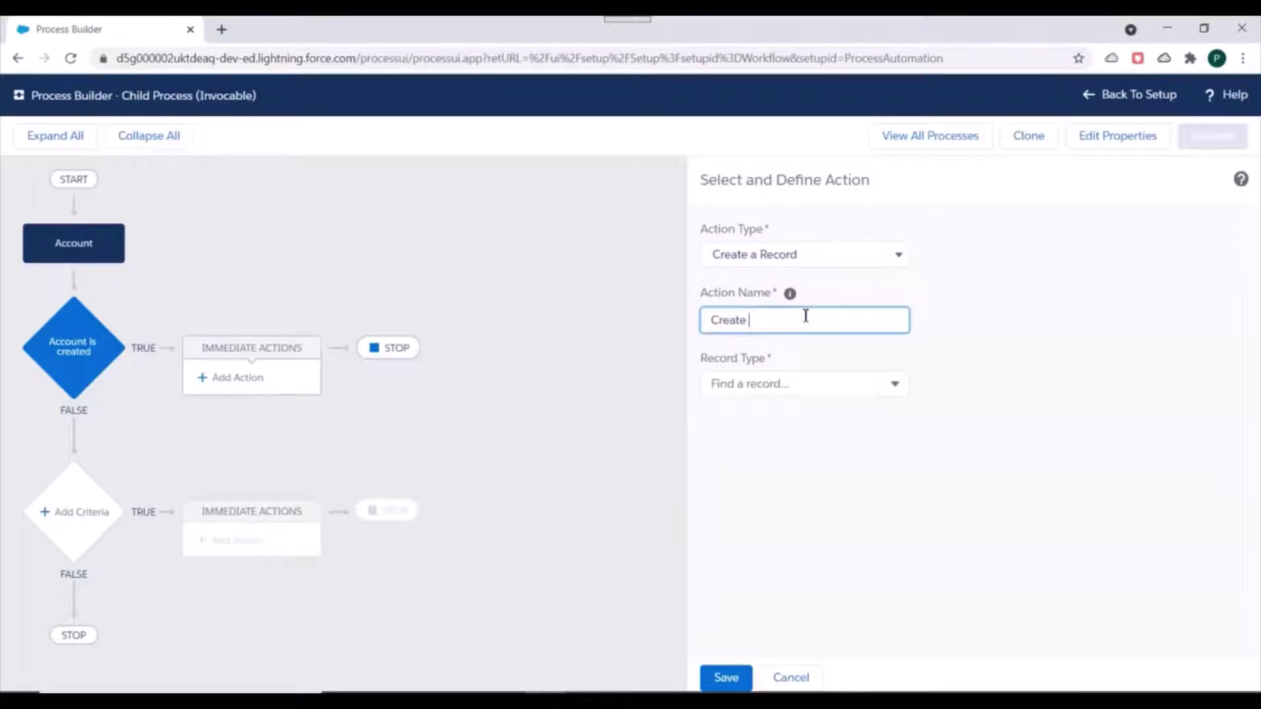
pyautogui.write(' Case Record')
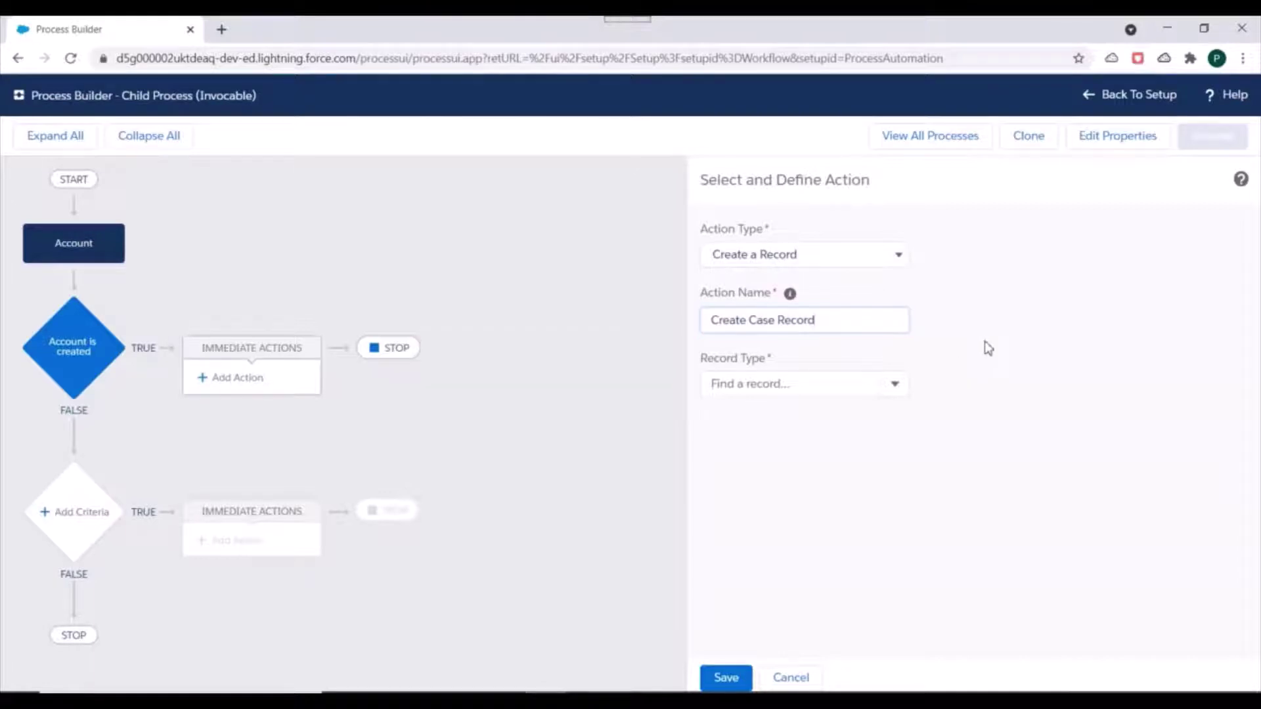
pyautogui.click(822, 384)
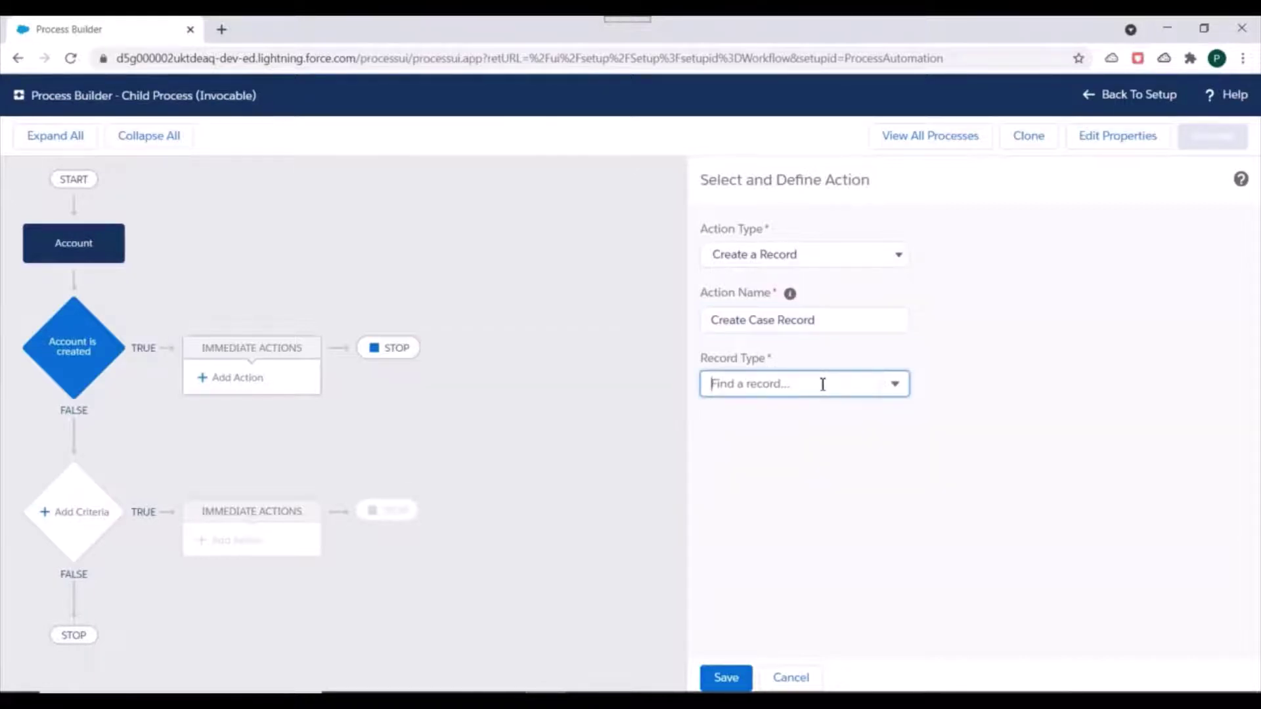
pyautogui.write('Case')
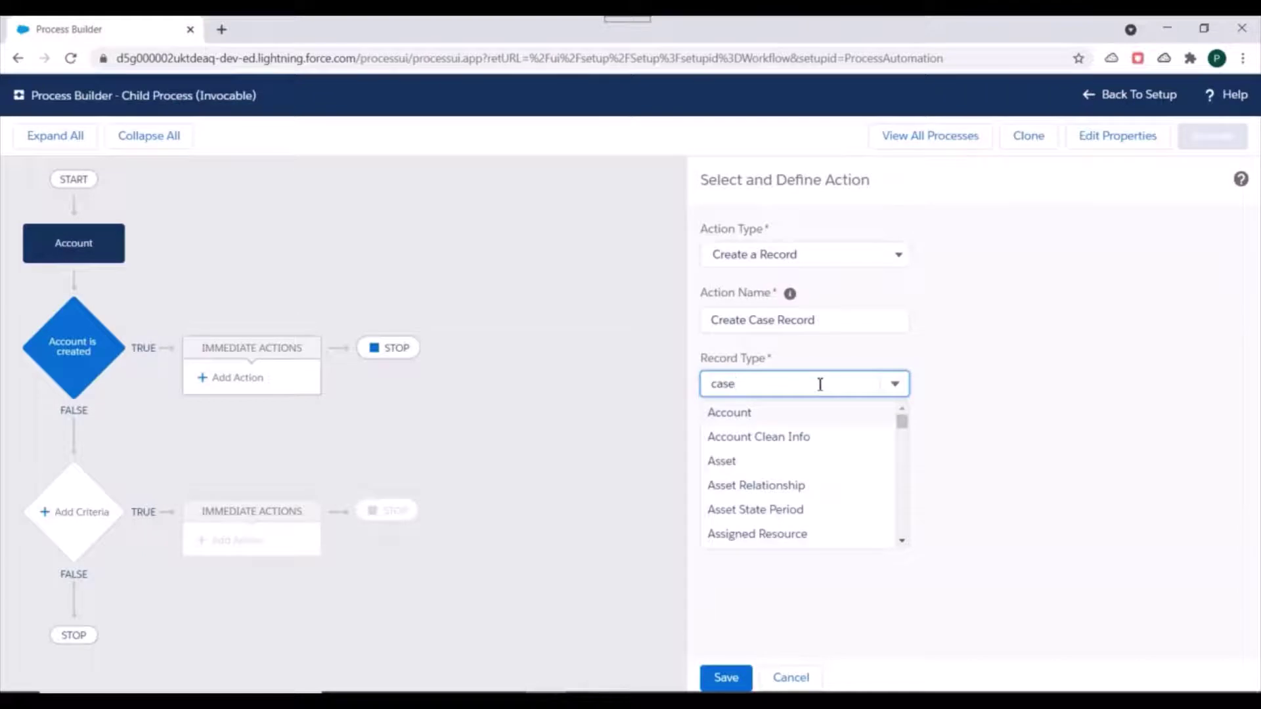
pyautogui.click(739, 414)
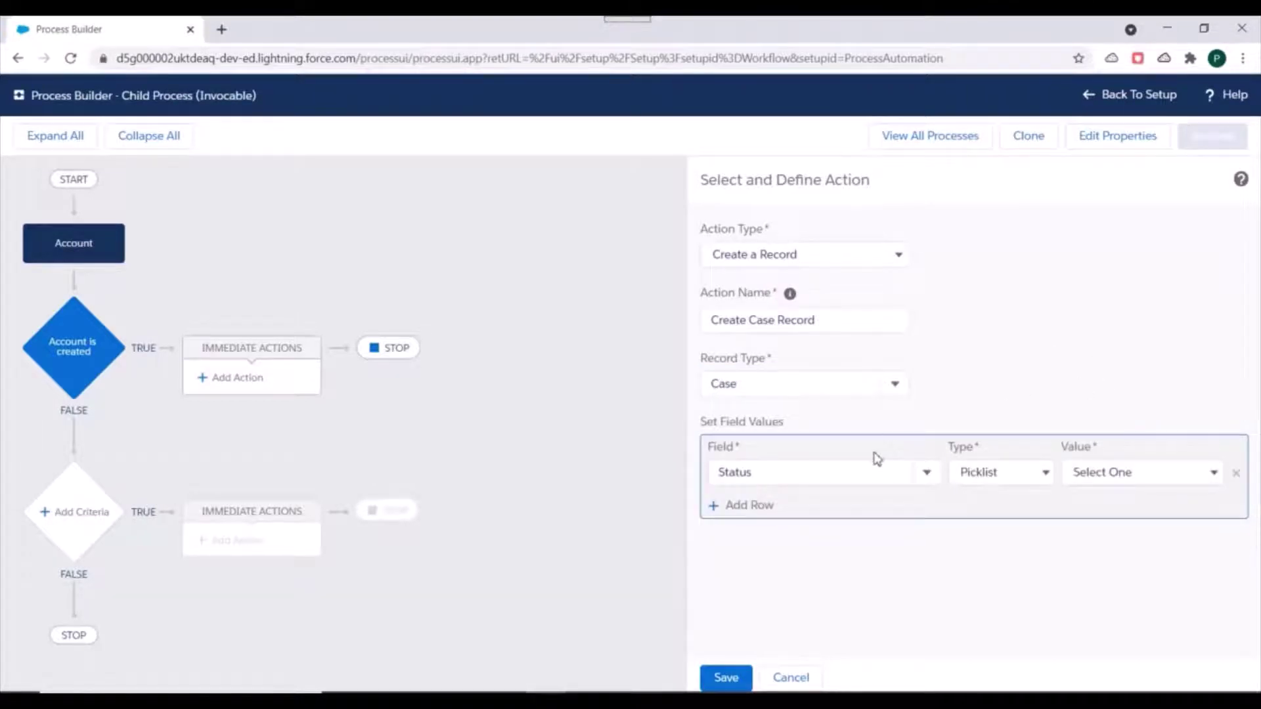
# Set the Case Status to New and Name to [Account].Name, then save the action.
pyautogui.click(1103, 481)
pyautogui.click(1107, 510)
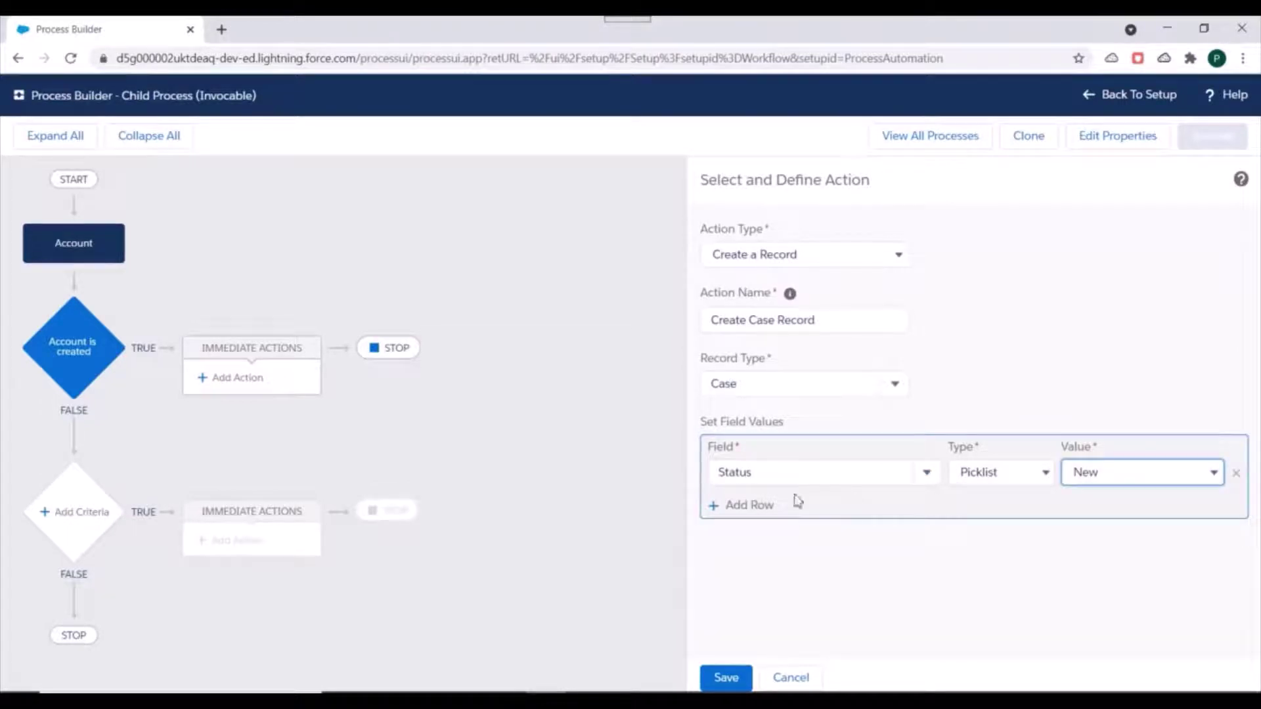
pyautogui.click(728, 505)
pyautogui.click(762, 509)
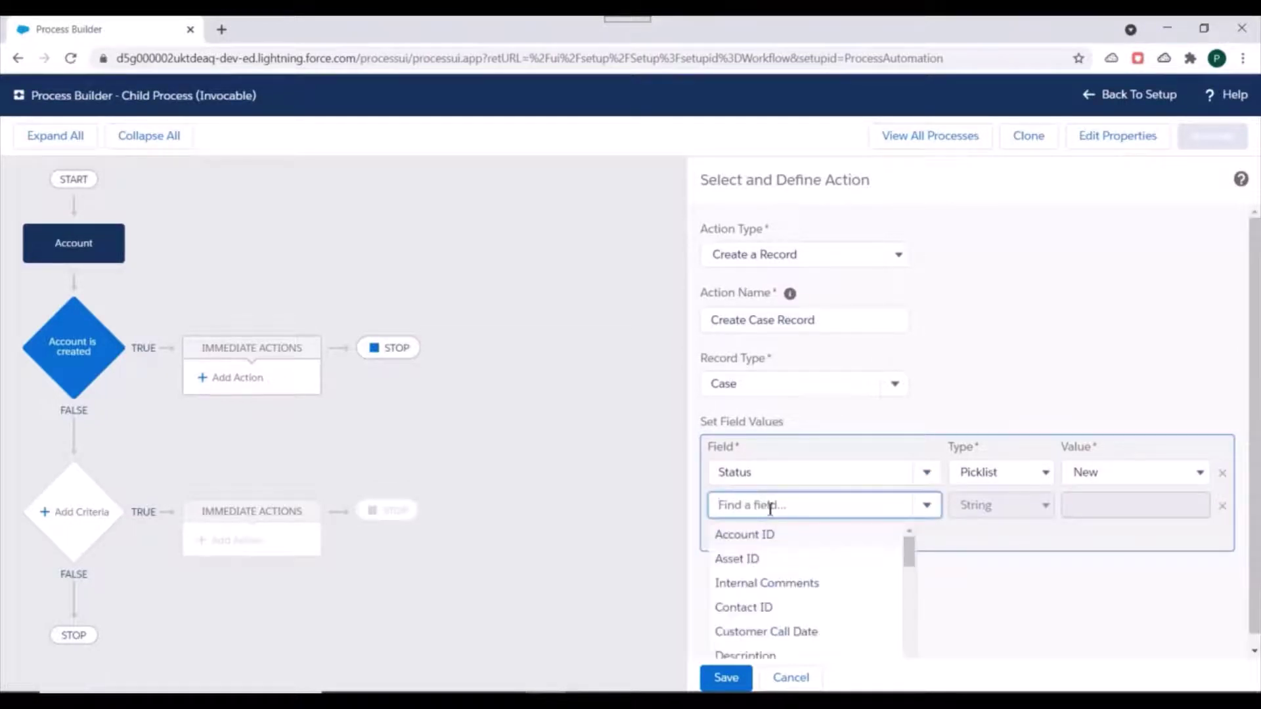
pyautogui.write('name')
pyautogui.click(788, 531)
pyautogui.click(1002, 507)
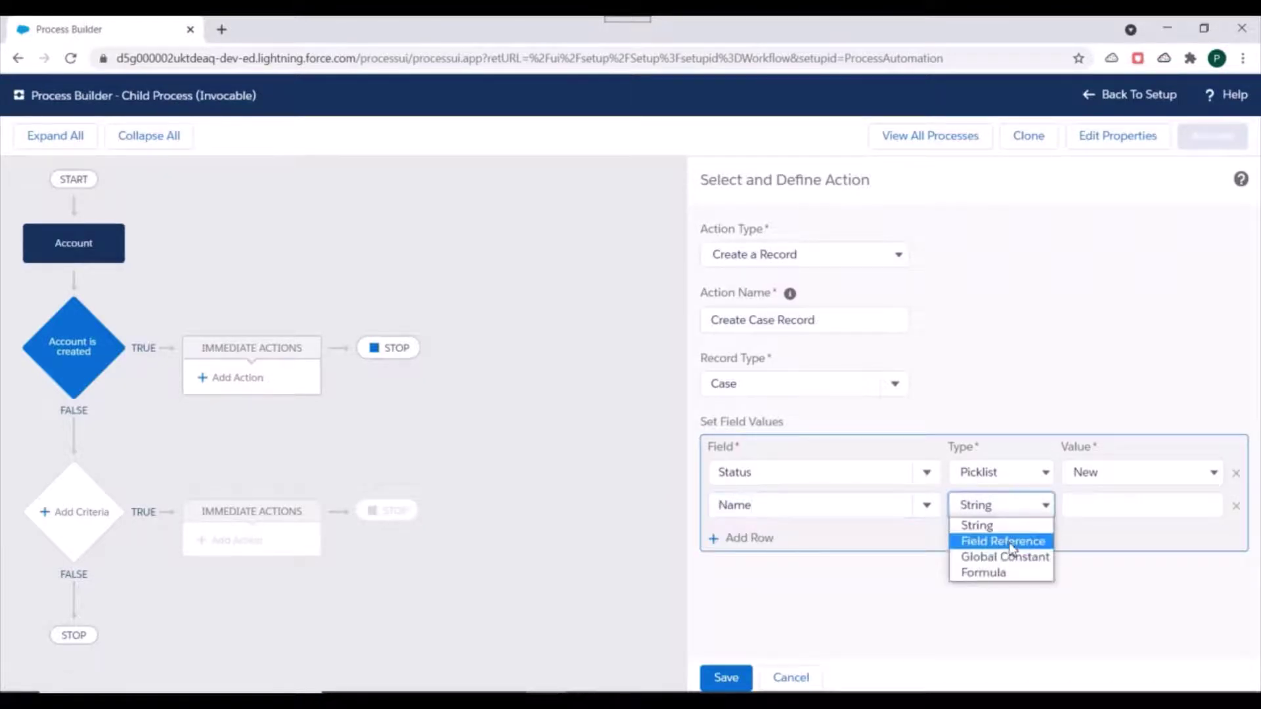
pyautogui.click(1005, 541)
pyautogui.click(1096, 504)
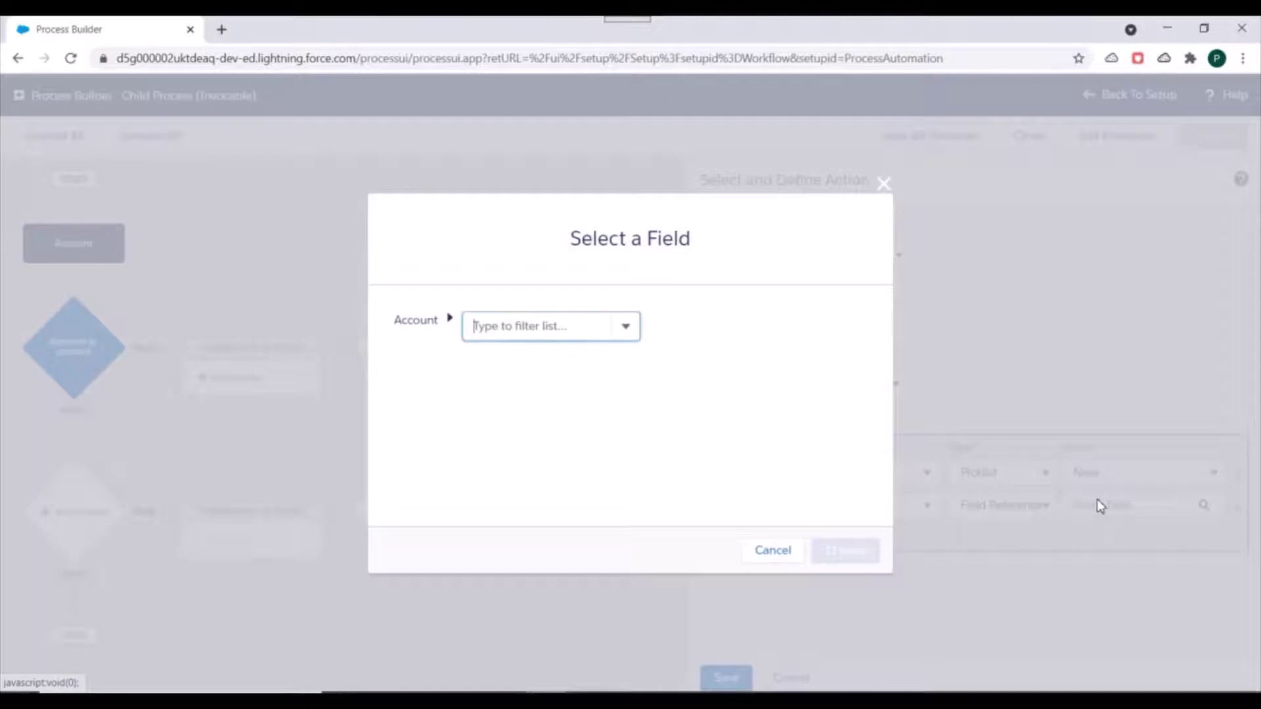
pyautogui.write('name')
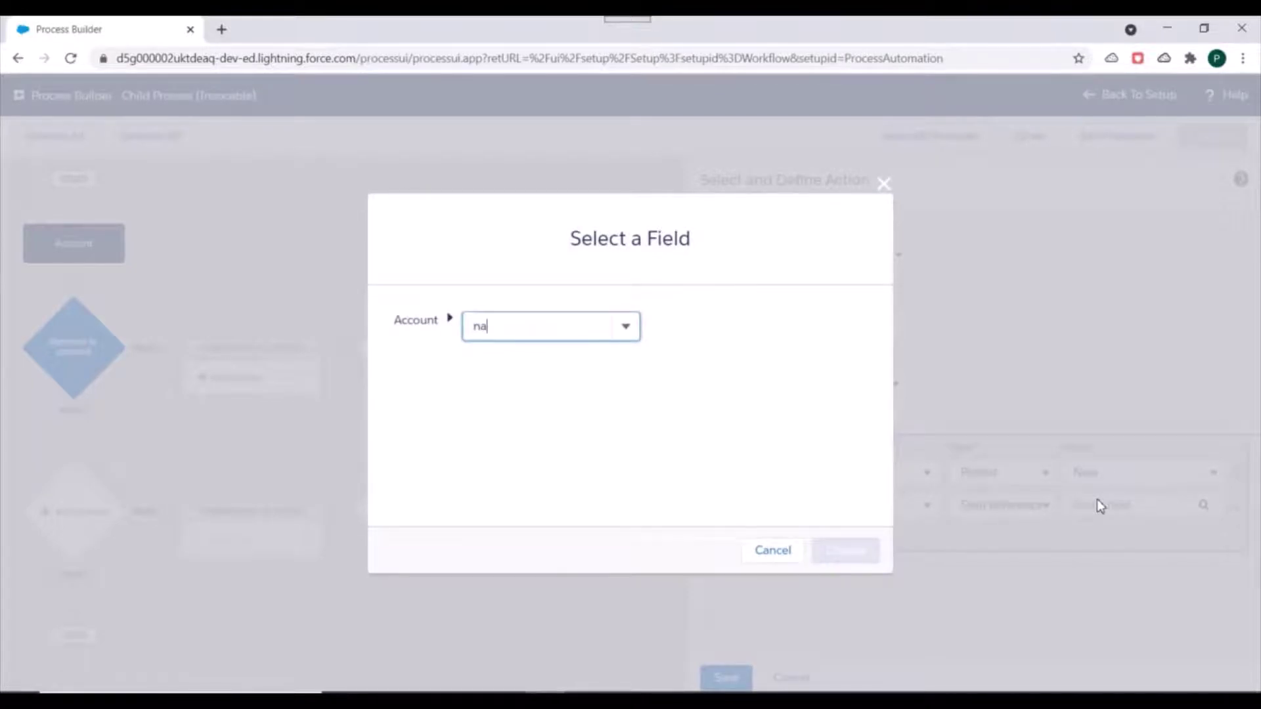
pyautogui.click(519, 358)
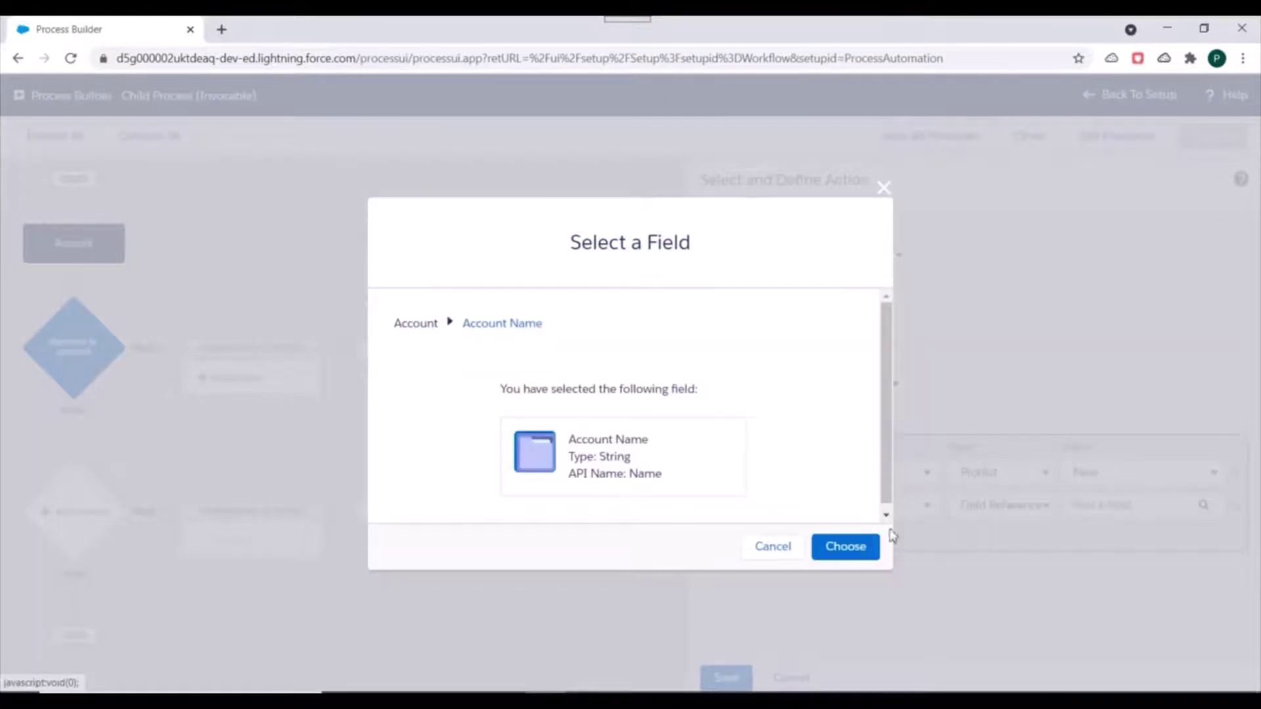
pyautogui.click(857, 549)
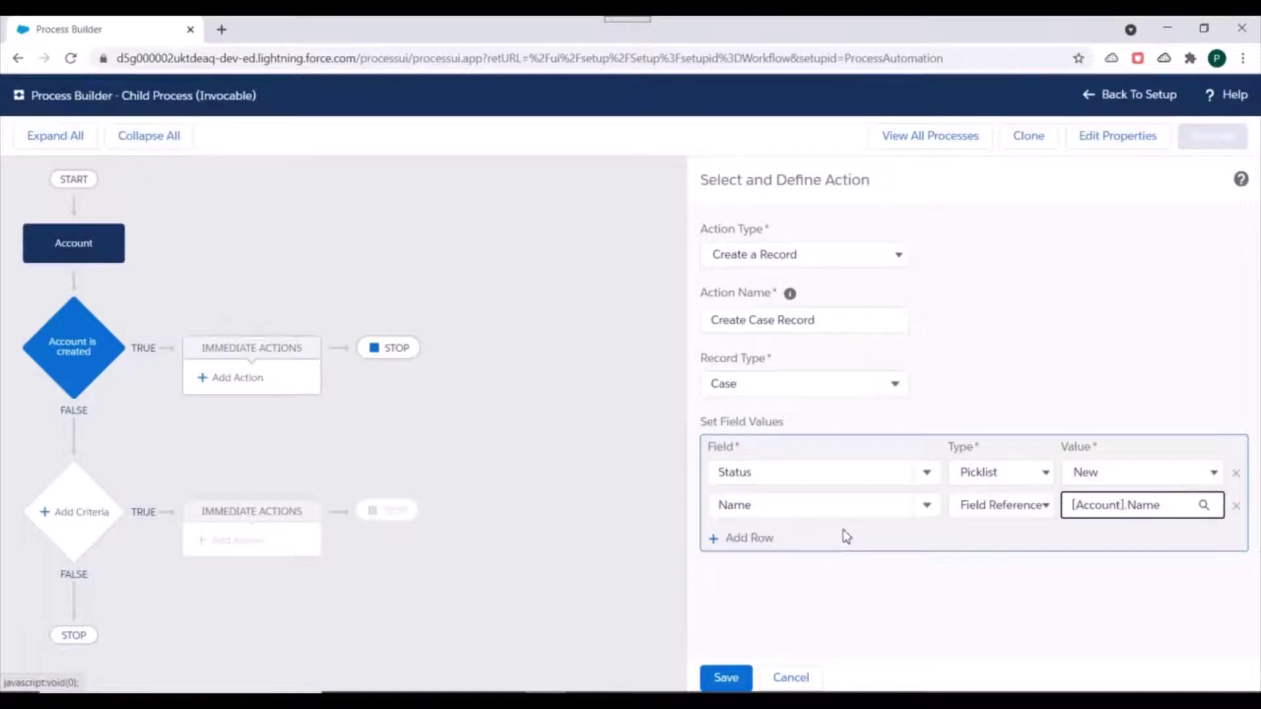
pyautogui.click(726, 677)
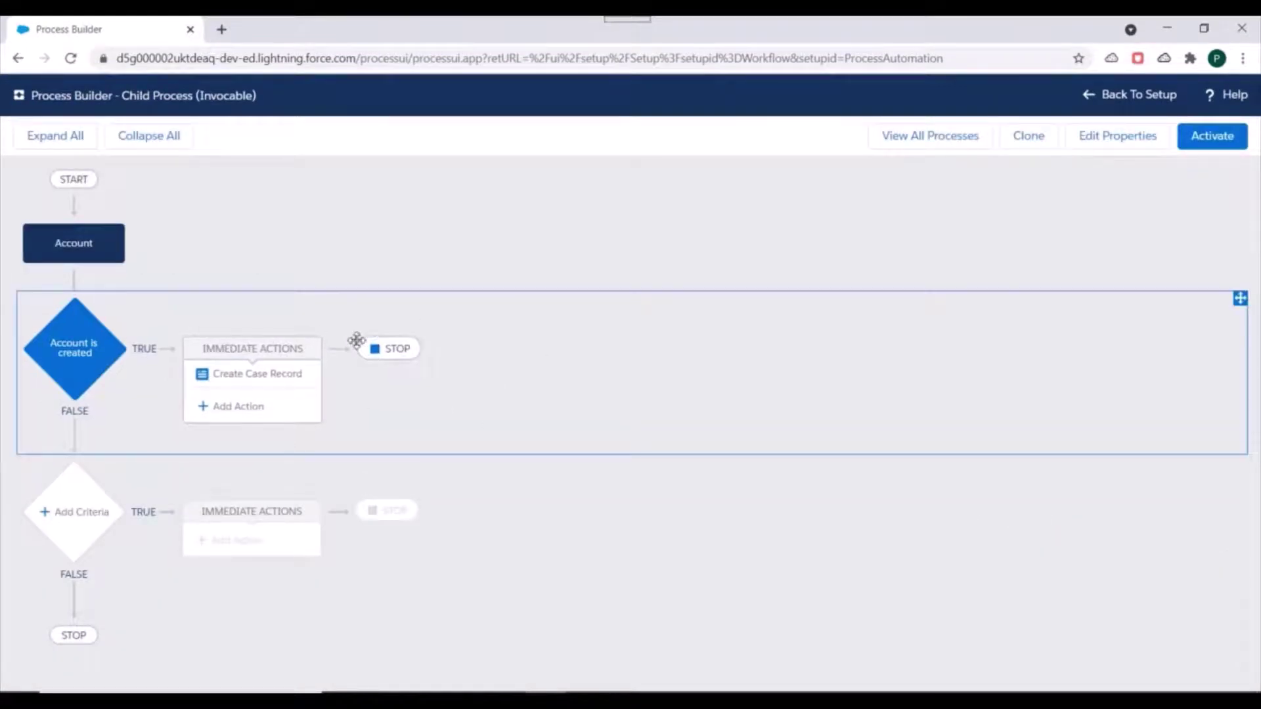
# Activate the Child Process and confirm in the Activate Version dialog.
pyautogui.click(1212, 136)
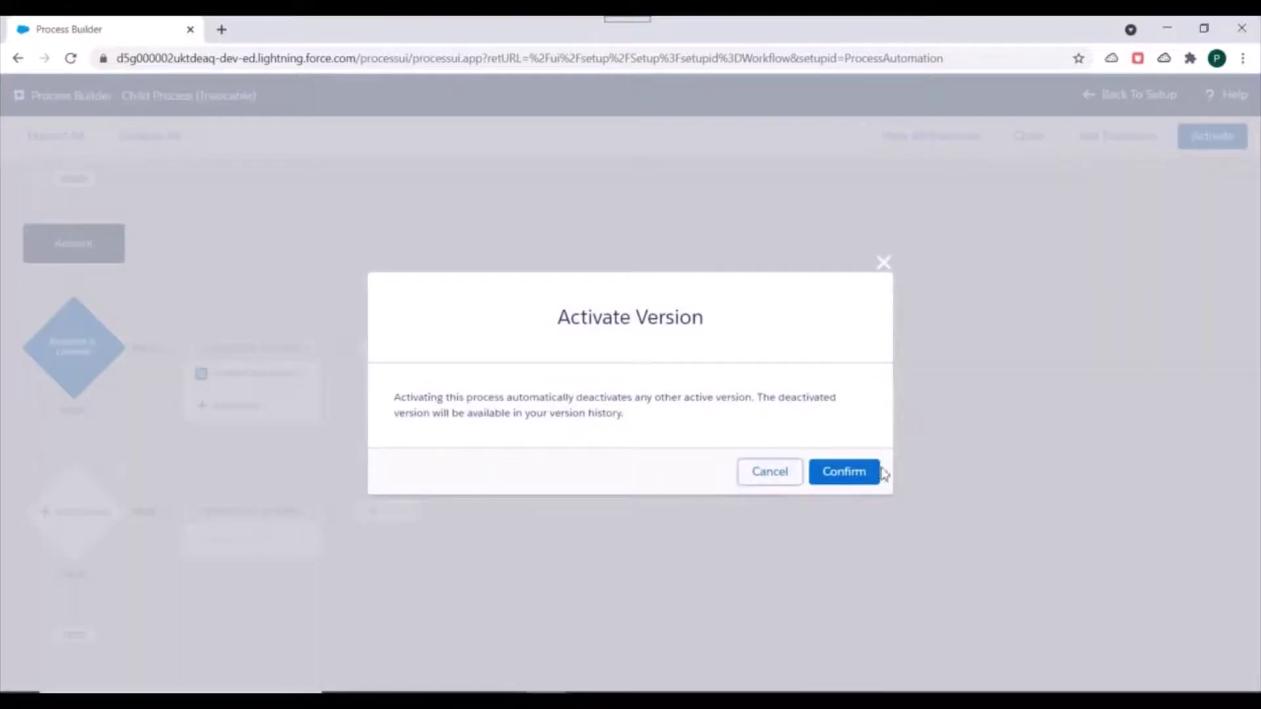
pyautogui.click(851, 473)
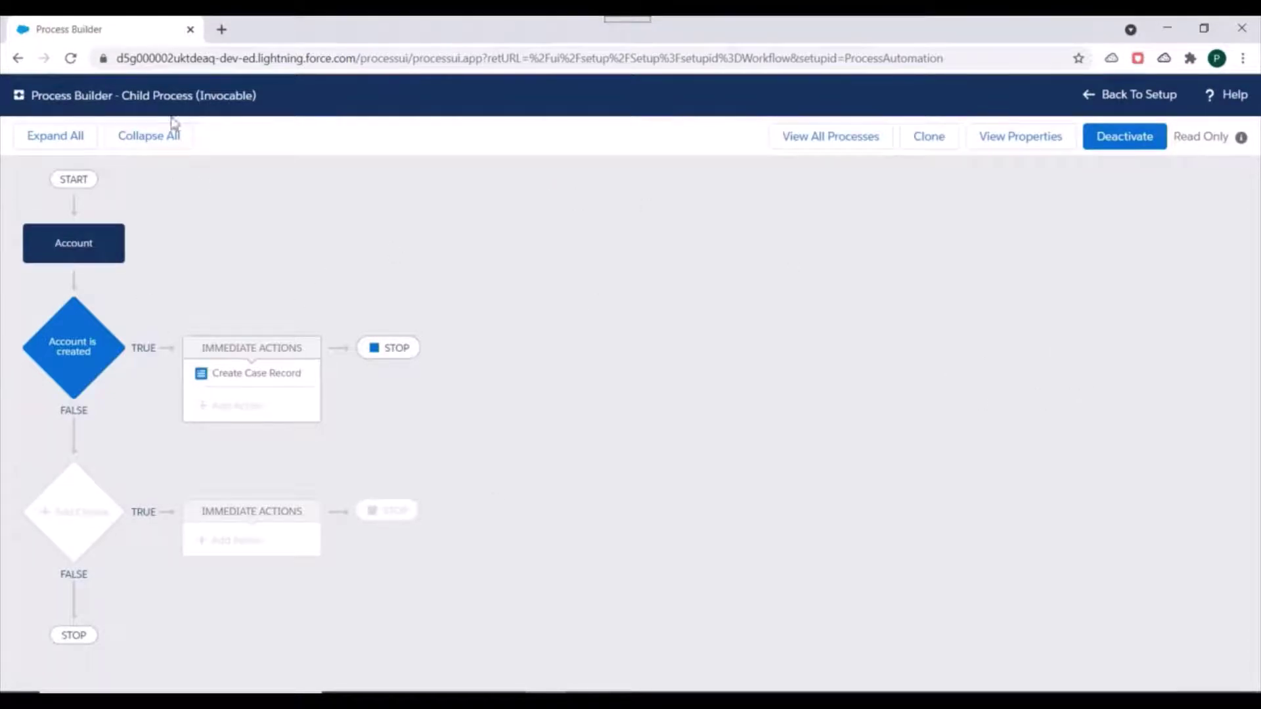
# From the process list, create and save 'Parent Process' starting when a record changes.
pyautogui.click(826, 142)
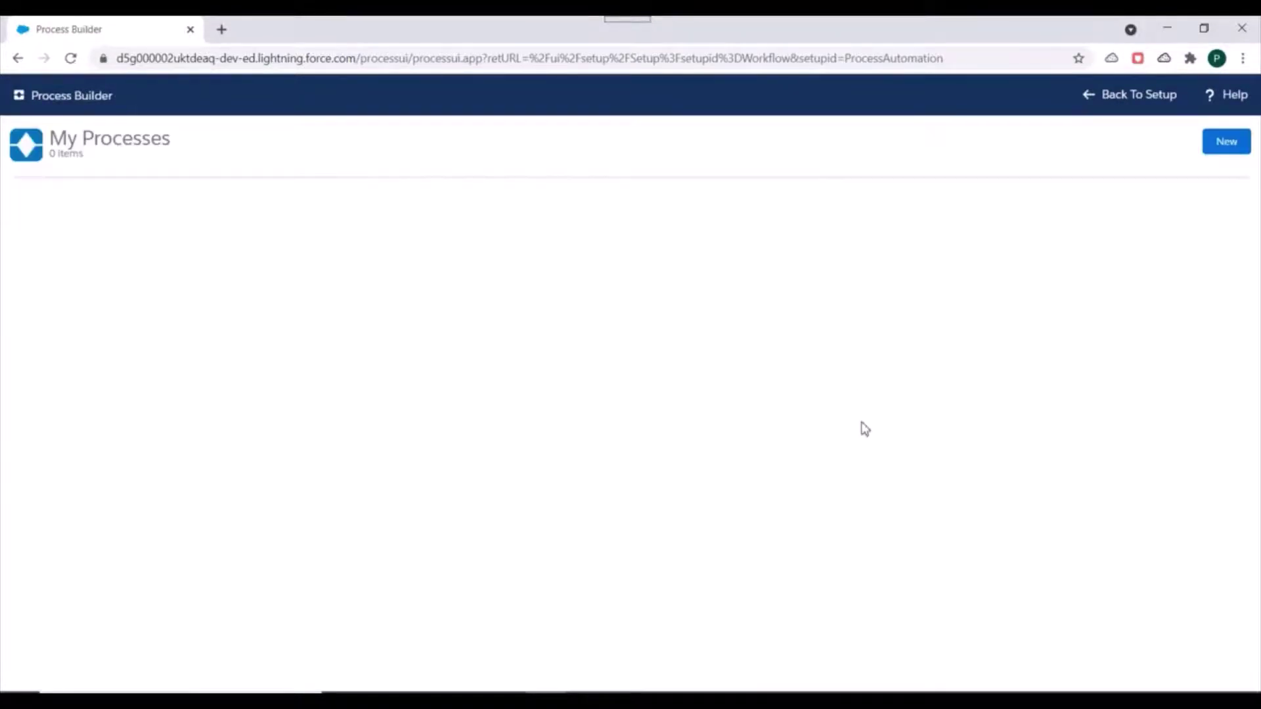
pyautogui.click(1226, 141)
pyautogui.click(432, 345)
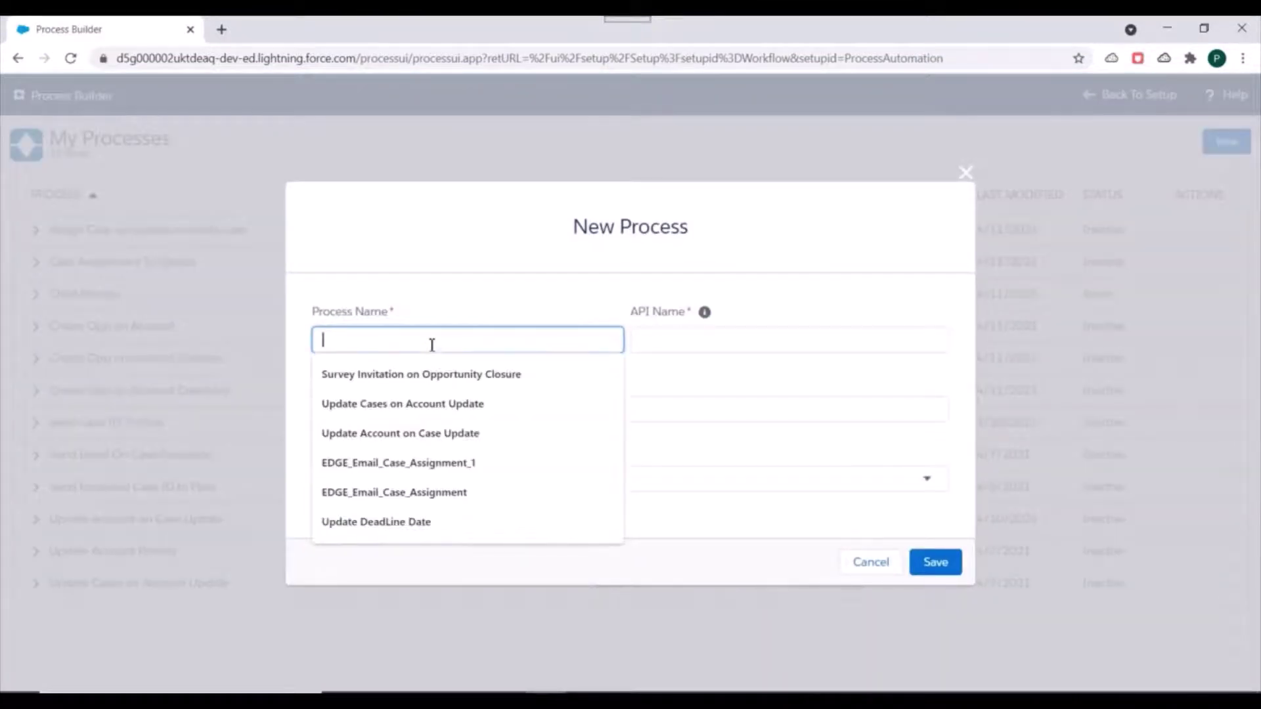
pyautogui.write('PA')
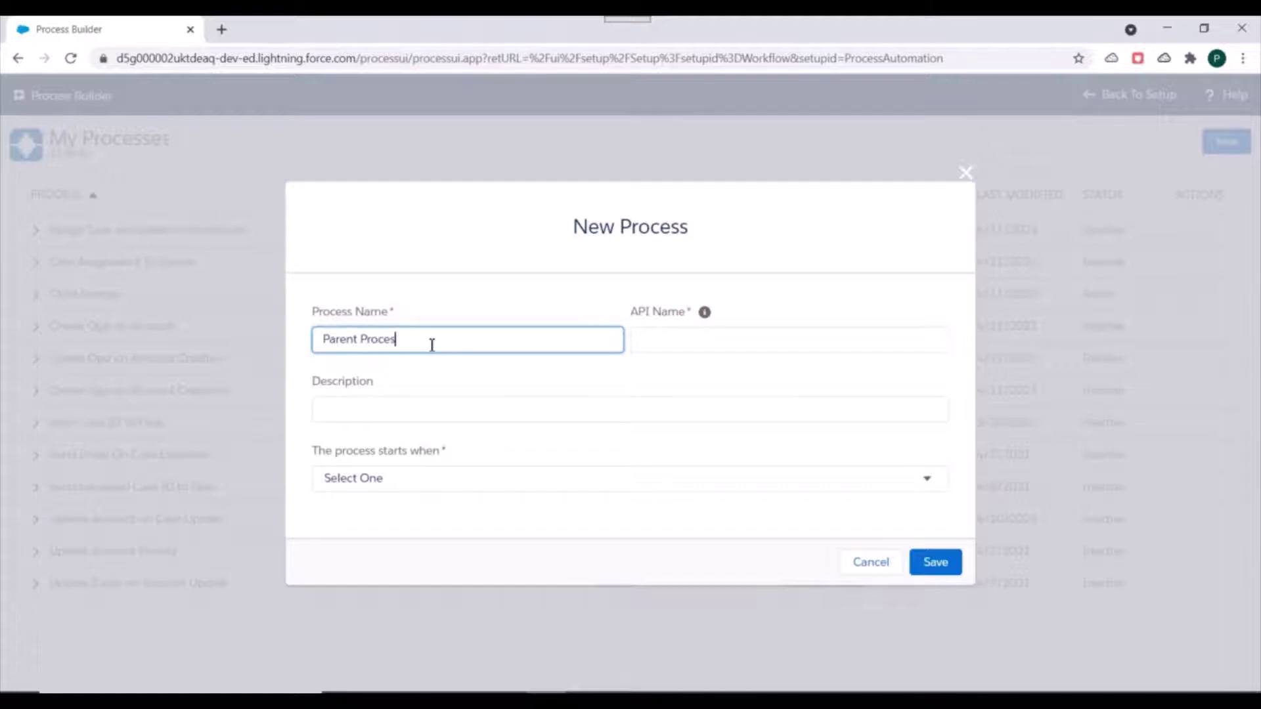
pyautogui.click(479, 397)
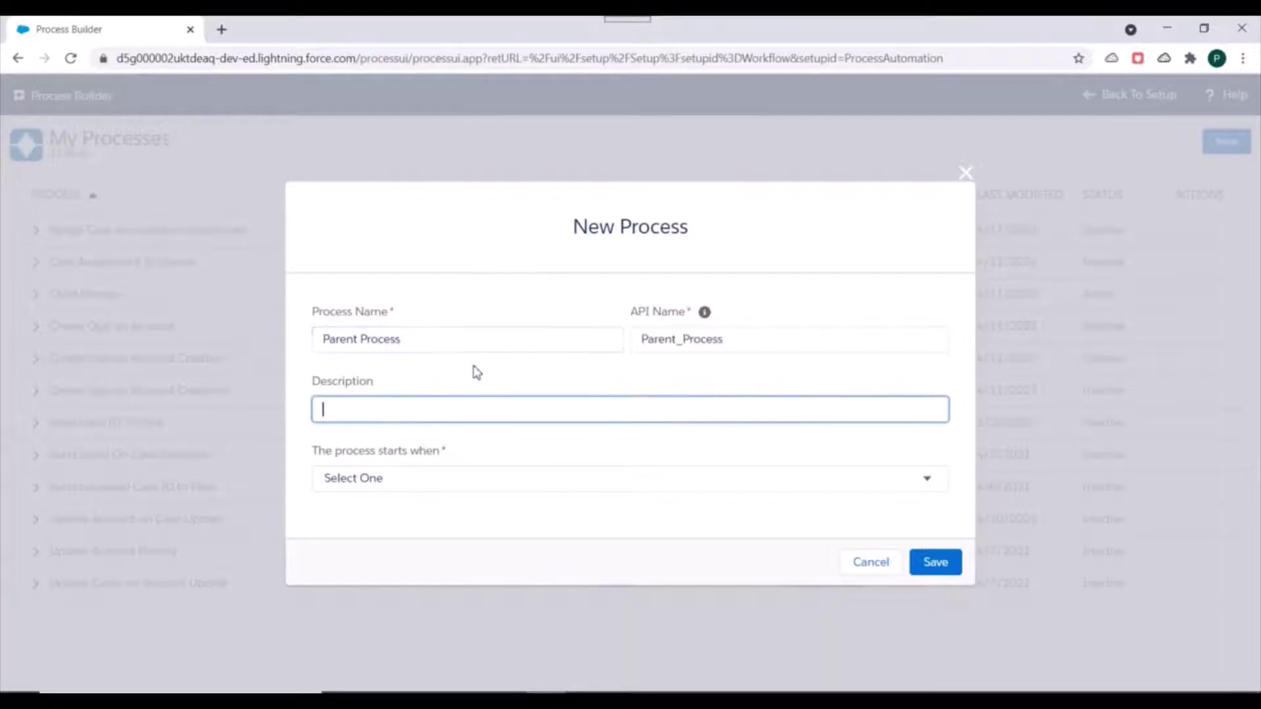
pyautogui.click(430, 477)
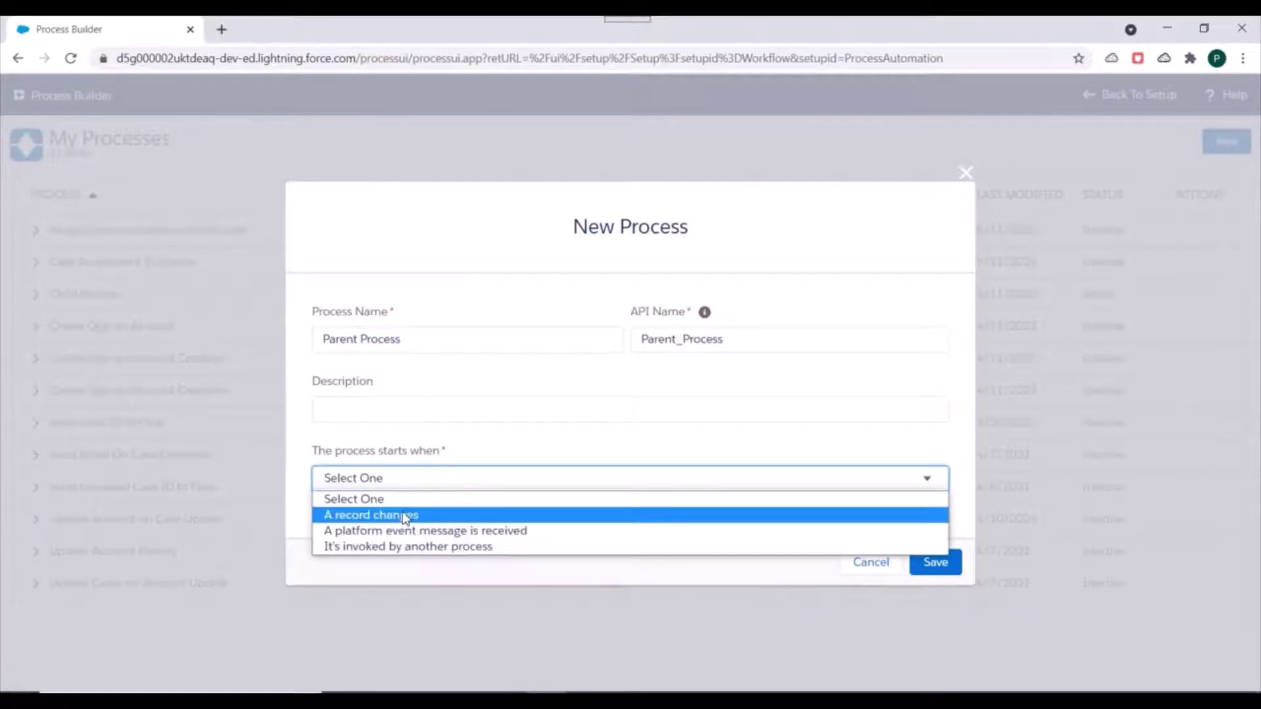
pyautogui.click(405, 516)
pyautogui.click(945, 563)
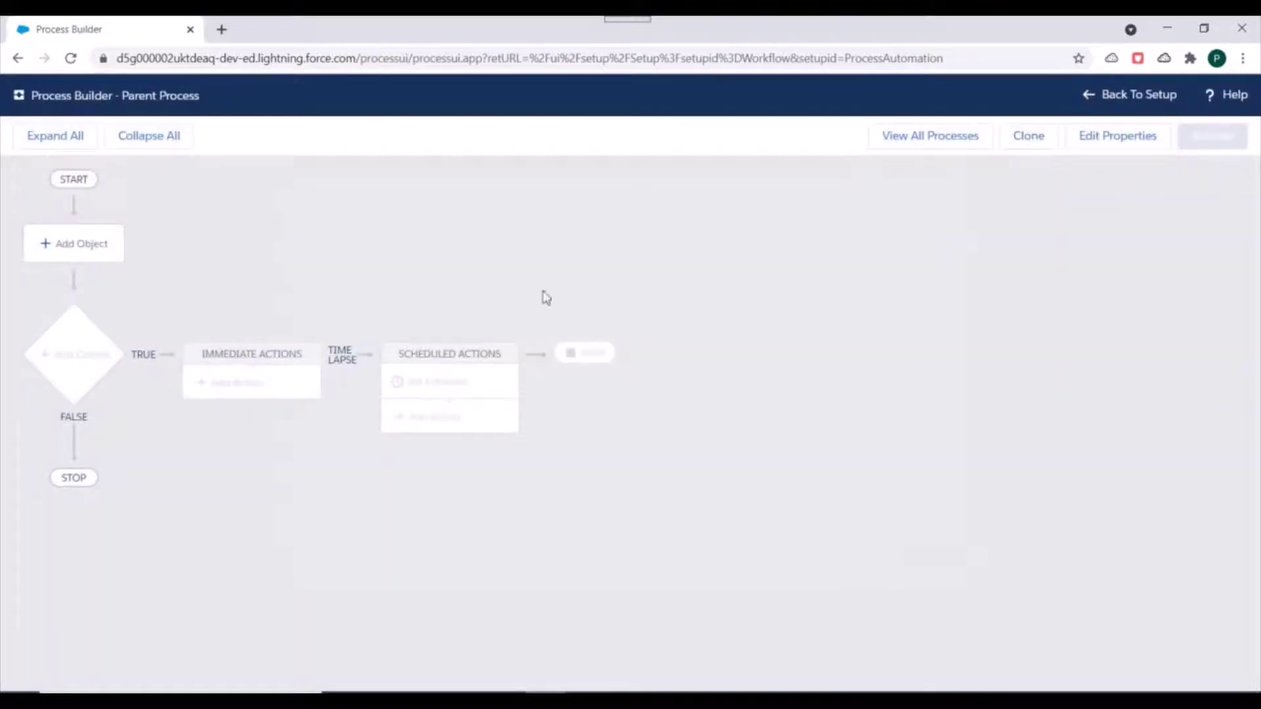
# Set Account as the Parent Process object, starting only when a record is created.
pyautogui.click(40, 252)
pyautogui.click(782, 261)
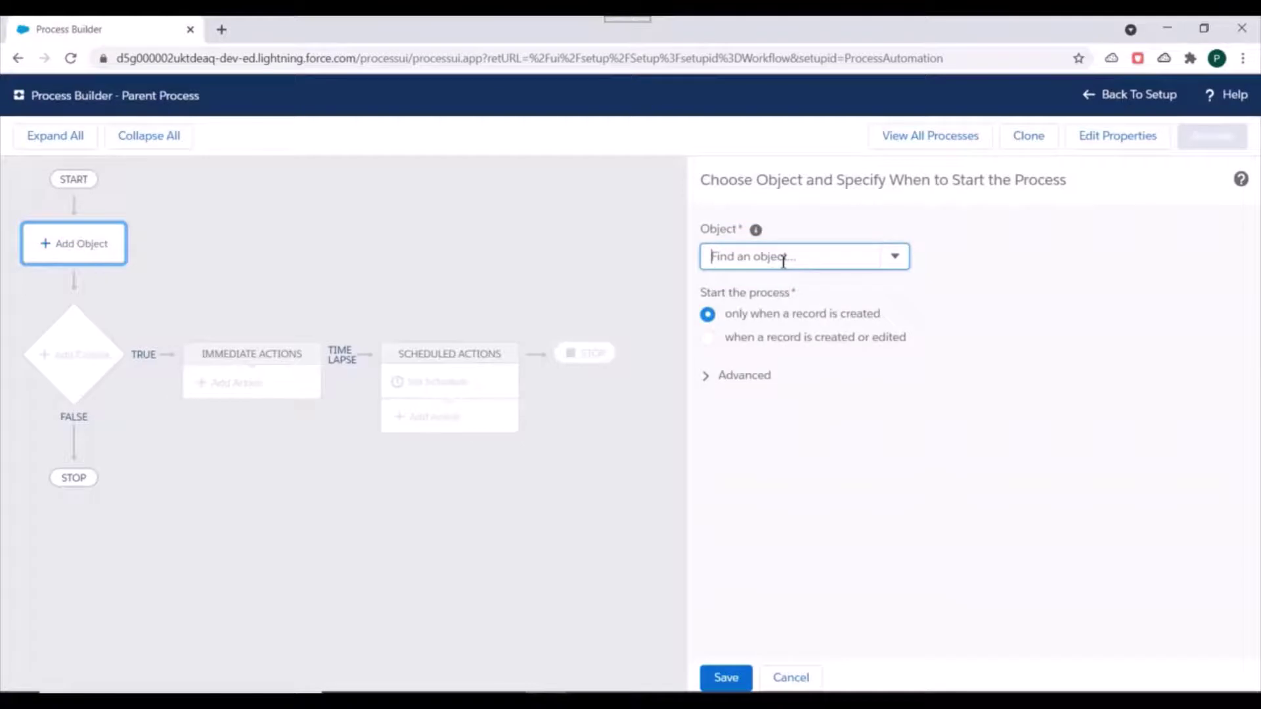
pyautogui.write('account')
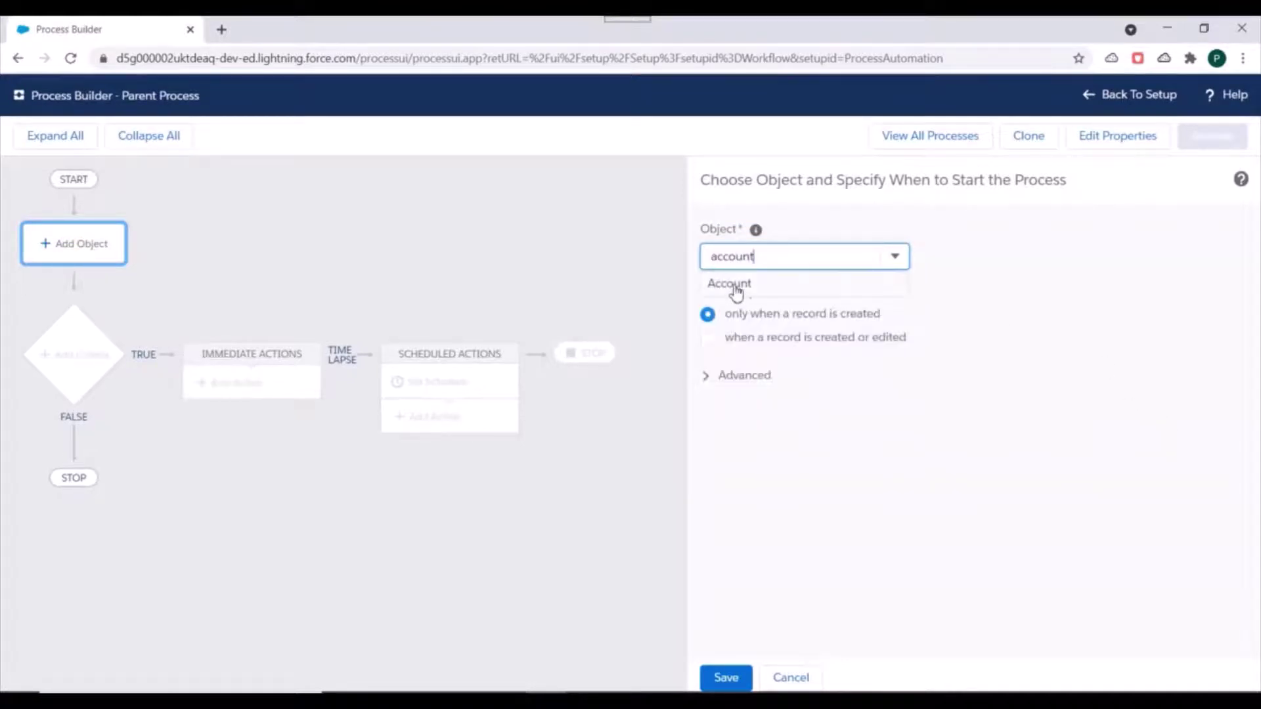
pyautogui.click(732, 283)
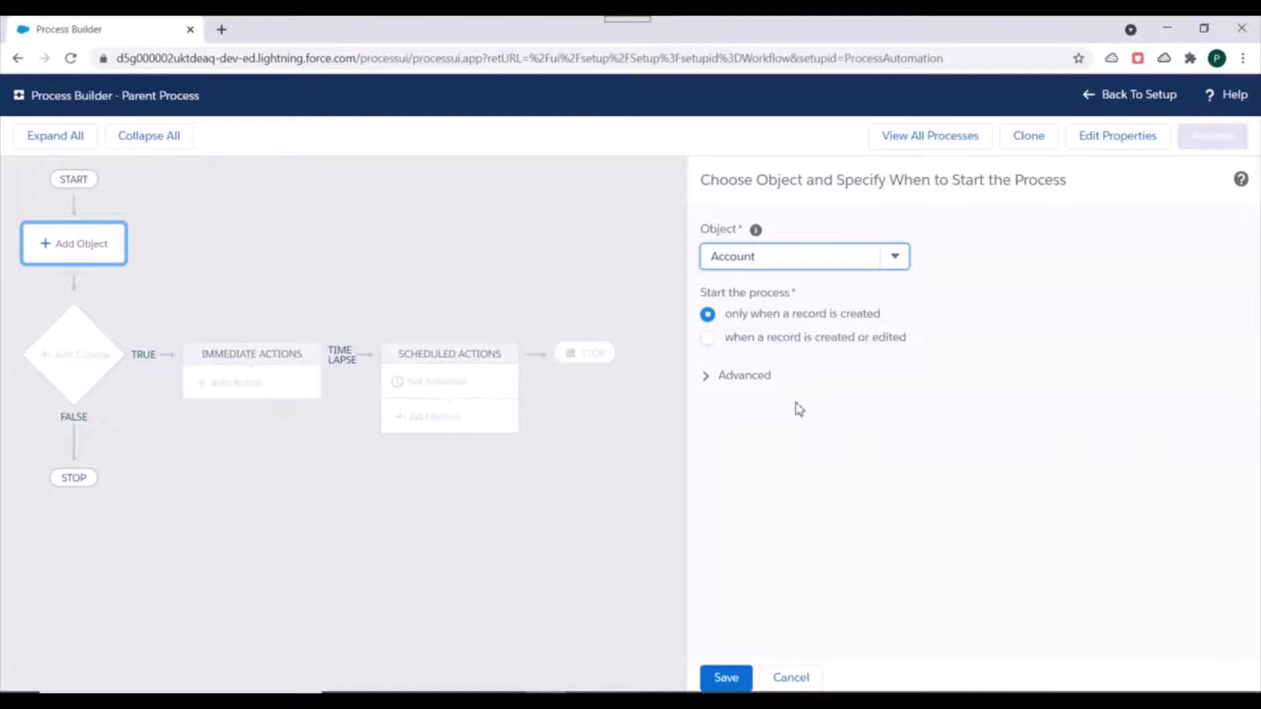
pyautogui.click(734, 678)
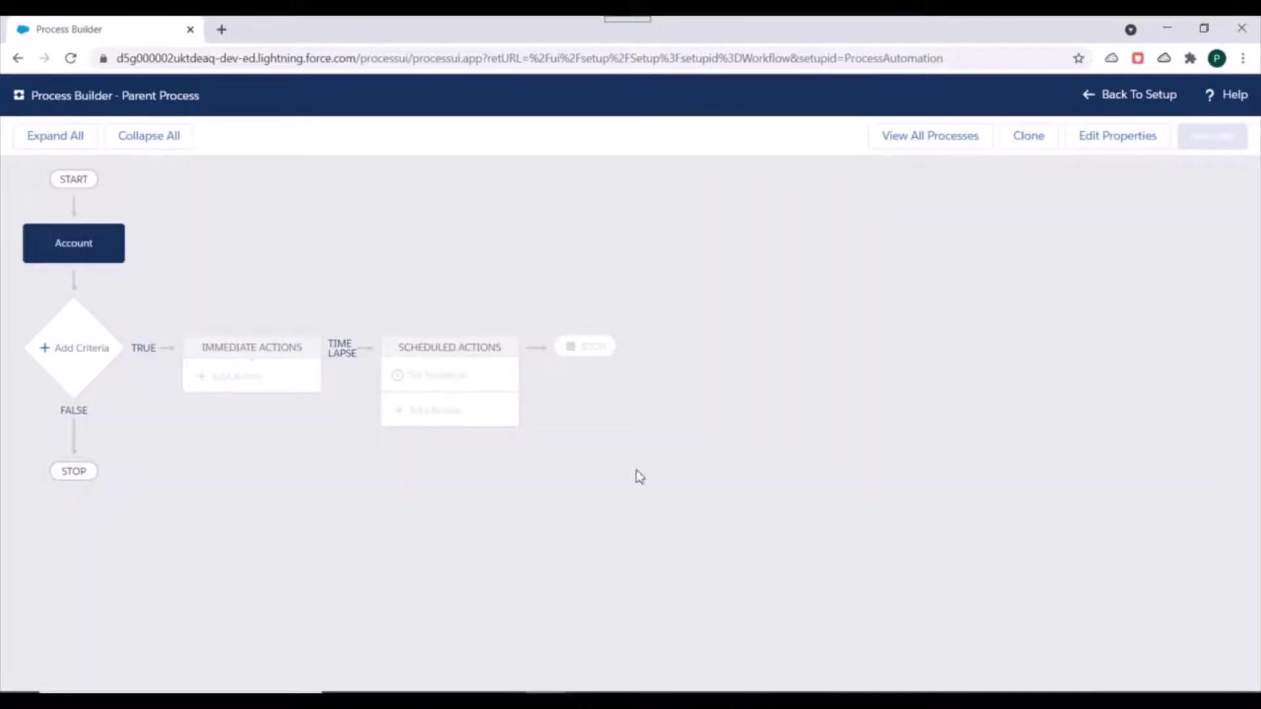
# Save a no-conditions criteria 'When an account is created' and start adding its immediate action.
pyautogui.click(69, 349)
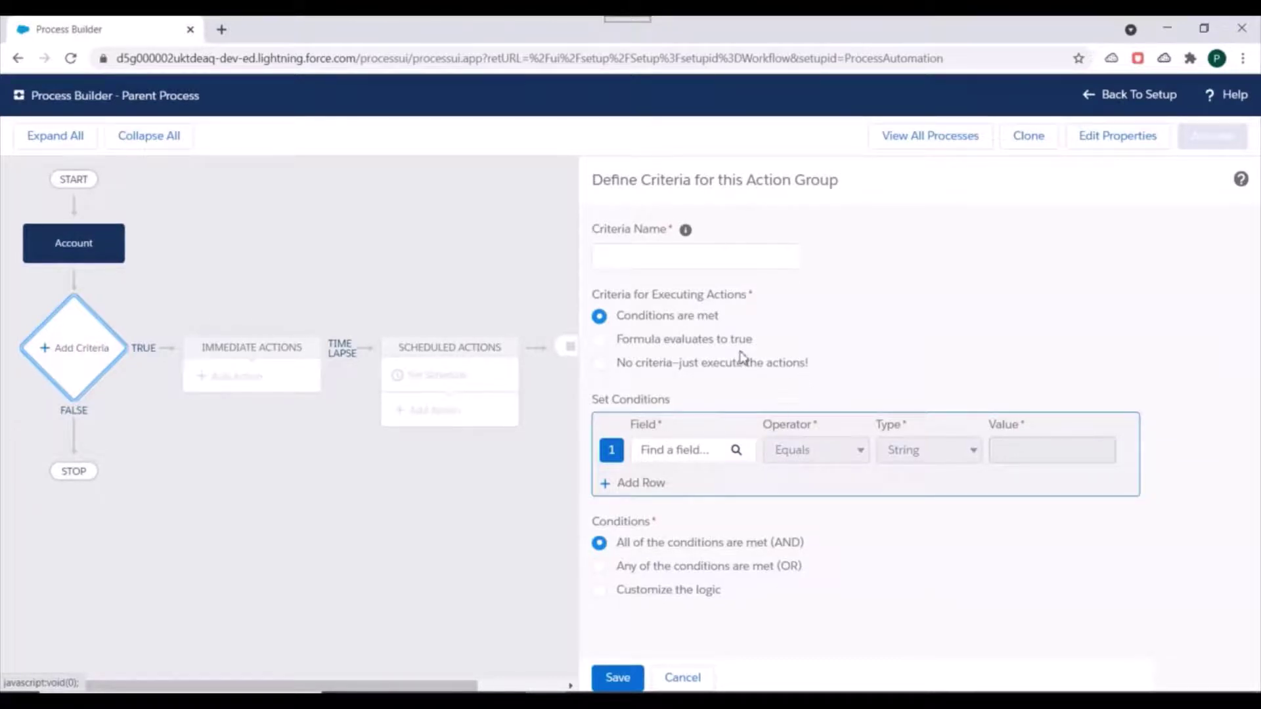
pyautogui.click(689, 260)
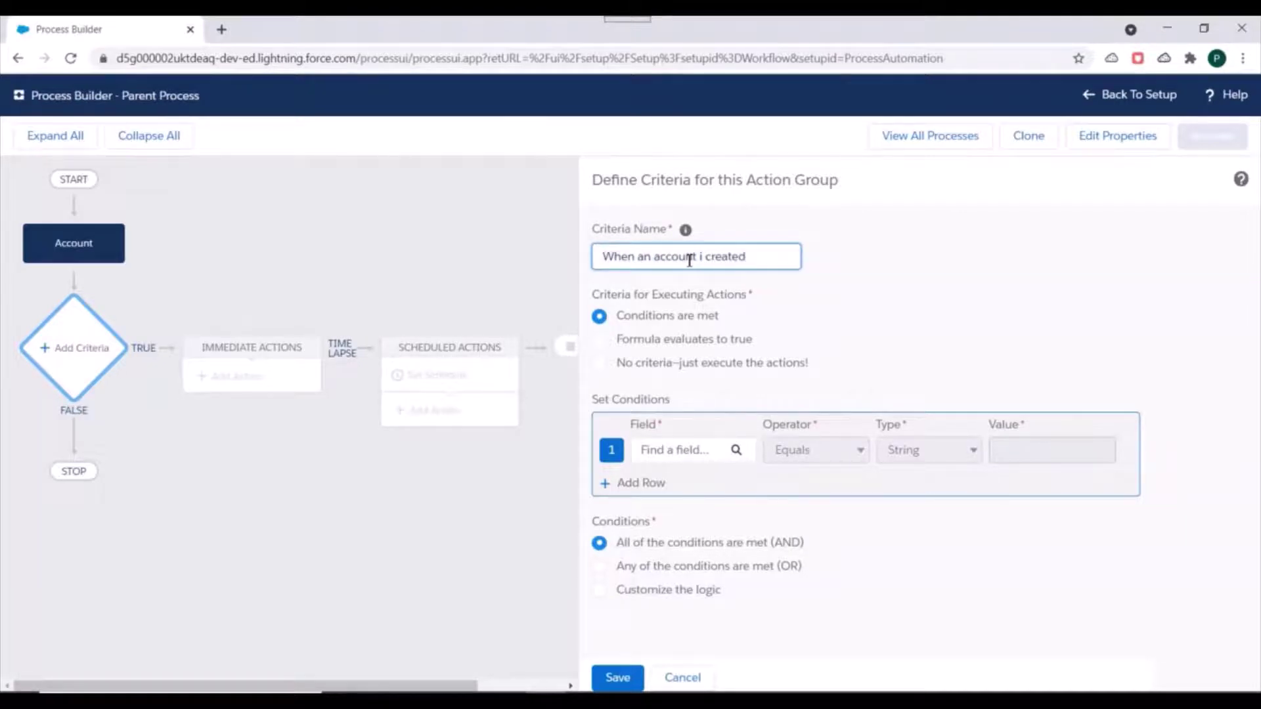
pyautogui.write('s')
pyautogui.click(935, 293)
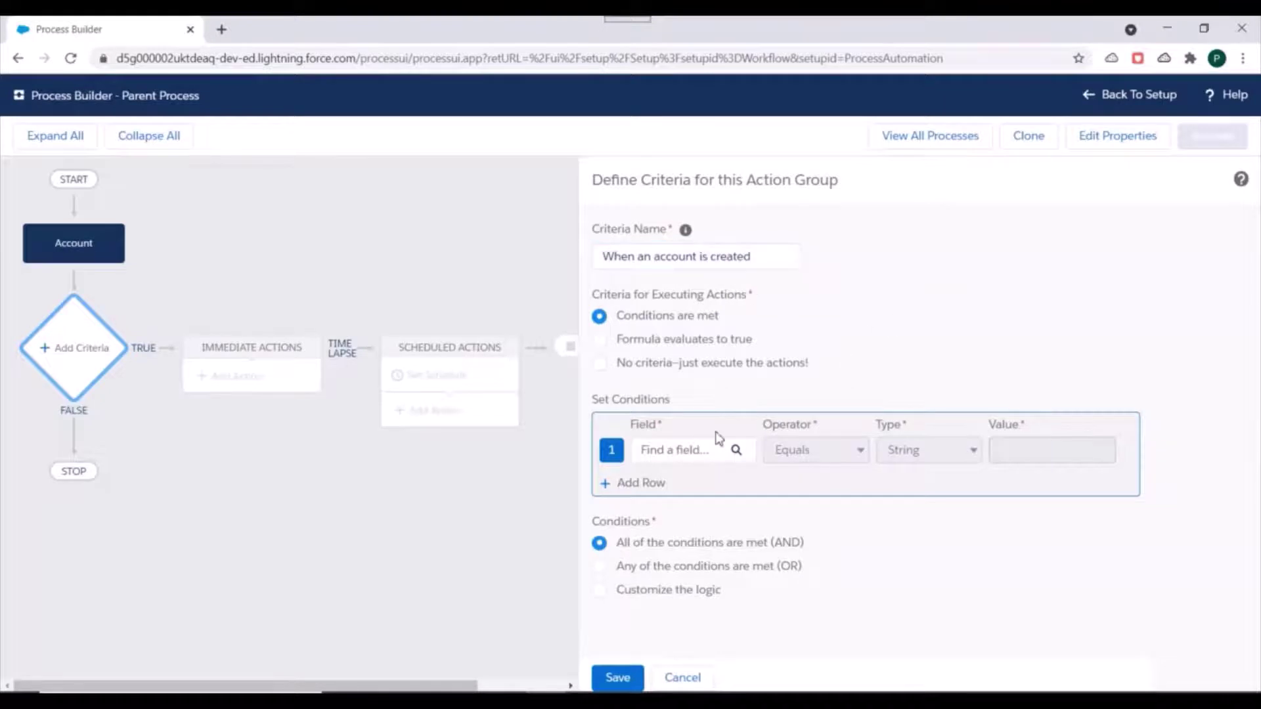
pyautogui.click(671, 366)
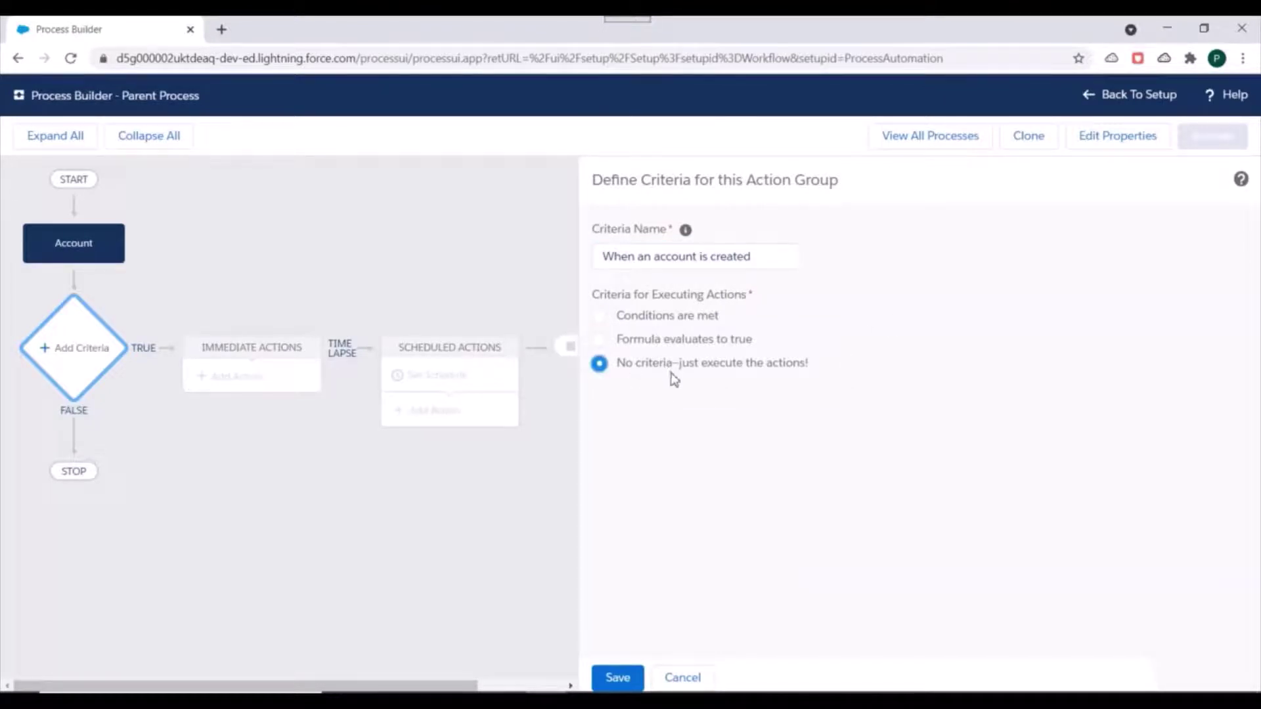
pyautogui.click(618, 677)
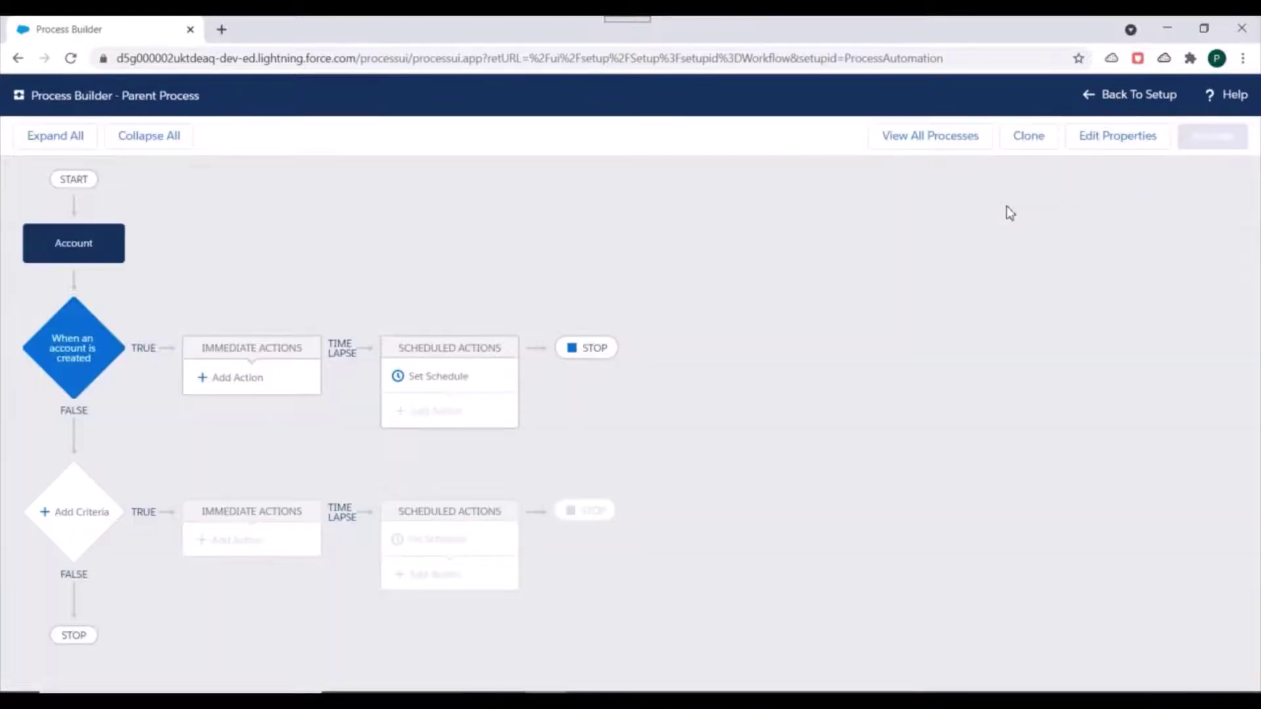
pyautogui.click(243, 387)
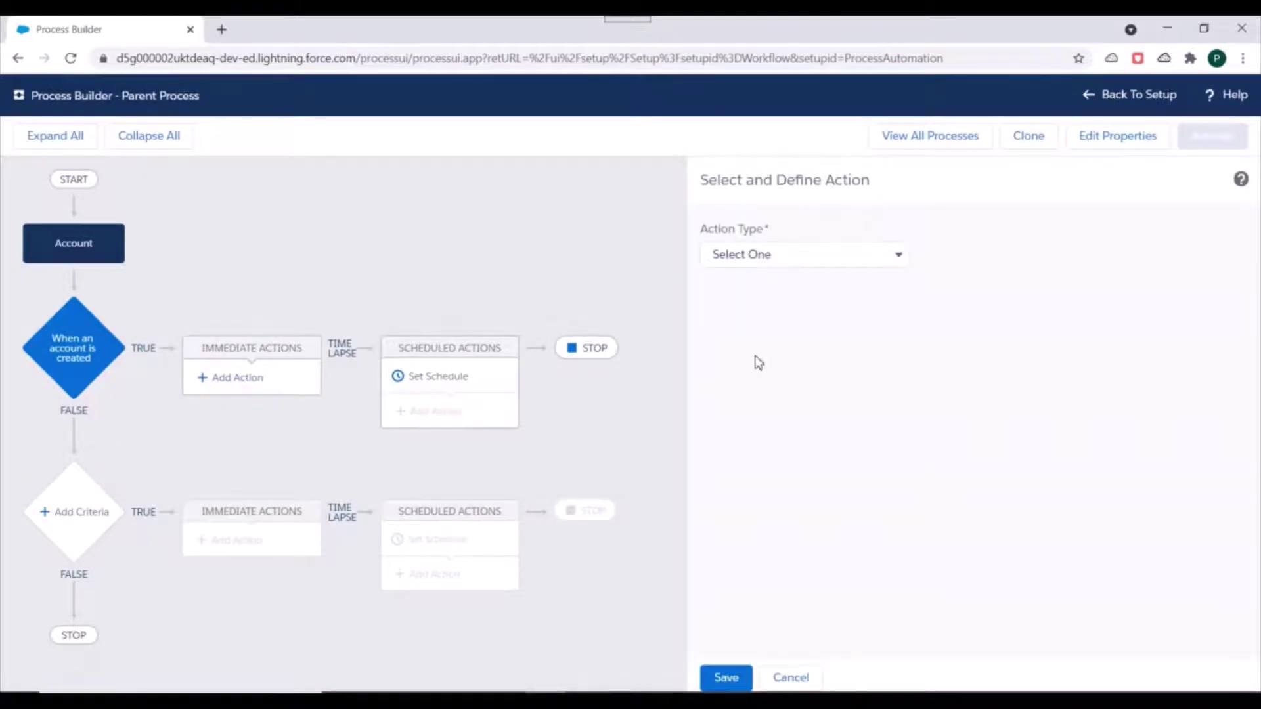
# Make the action call another process, choosing Child Process as the invocable process.
pyautogui.click(765, 258)
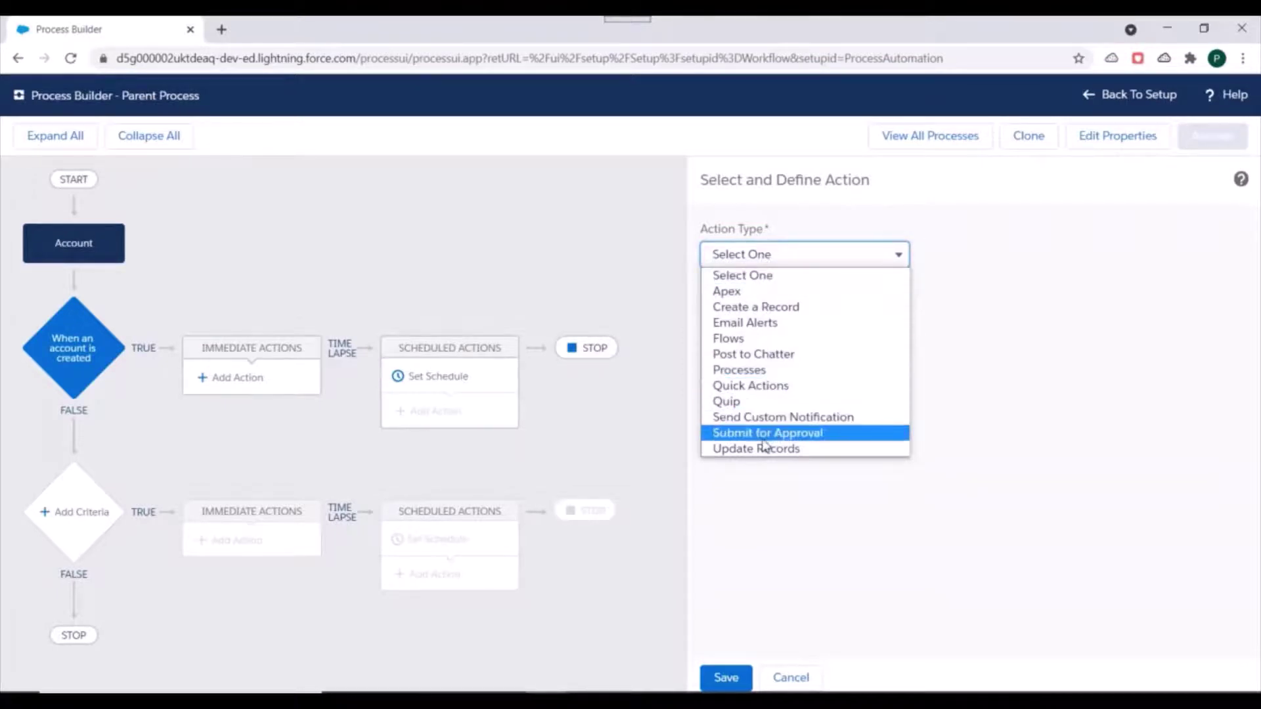
pyautogui.click(741, 376)
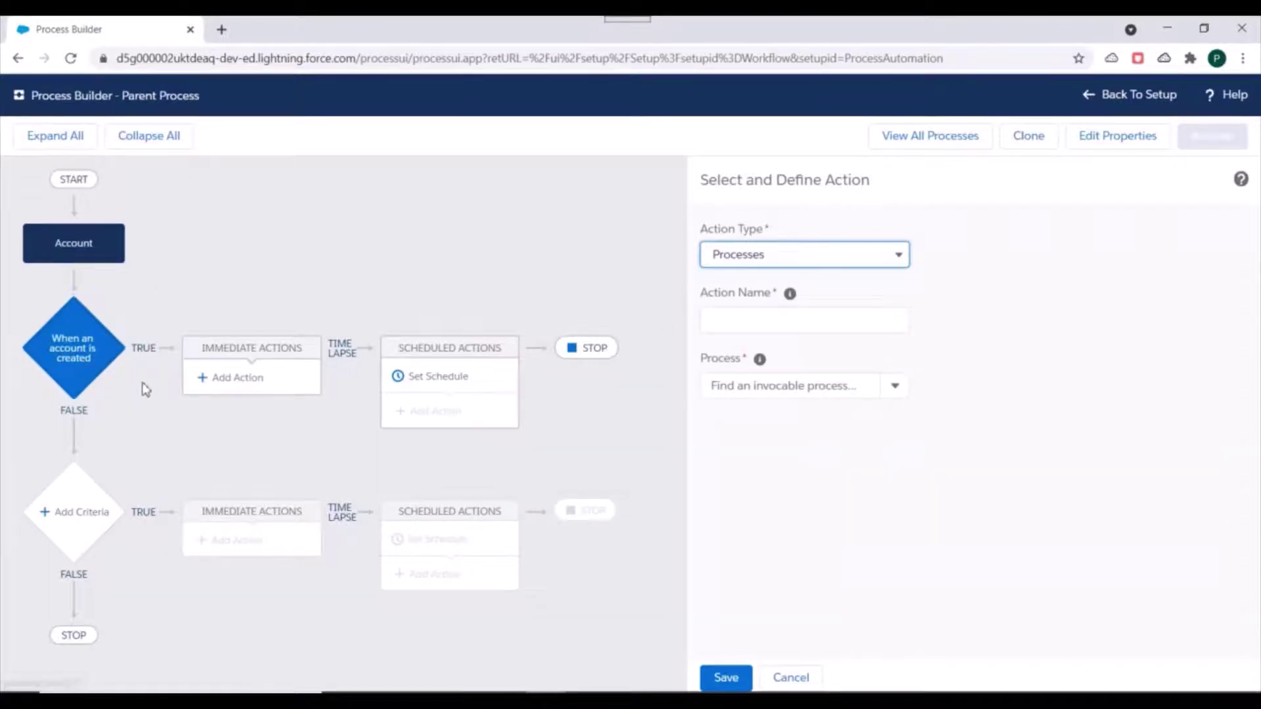
pyautogui.click(722, 322)
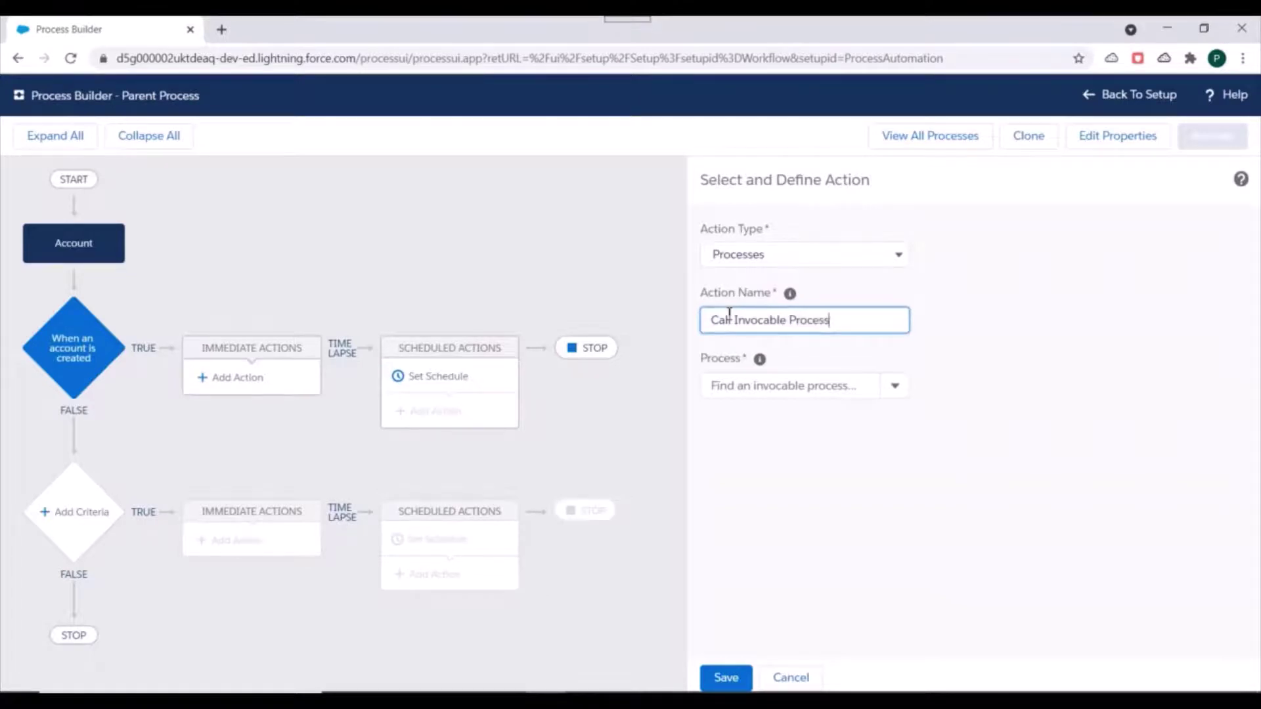
pyautogui.press('End')
pyautogui.click(770, 390)
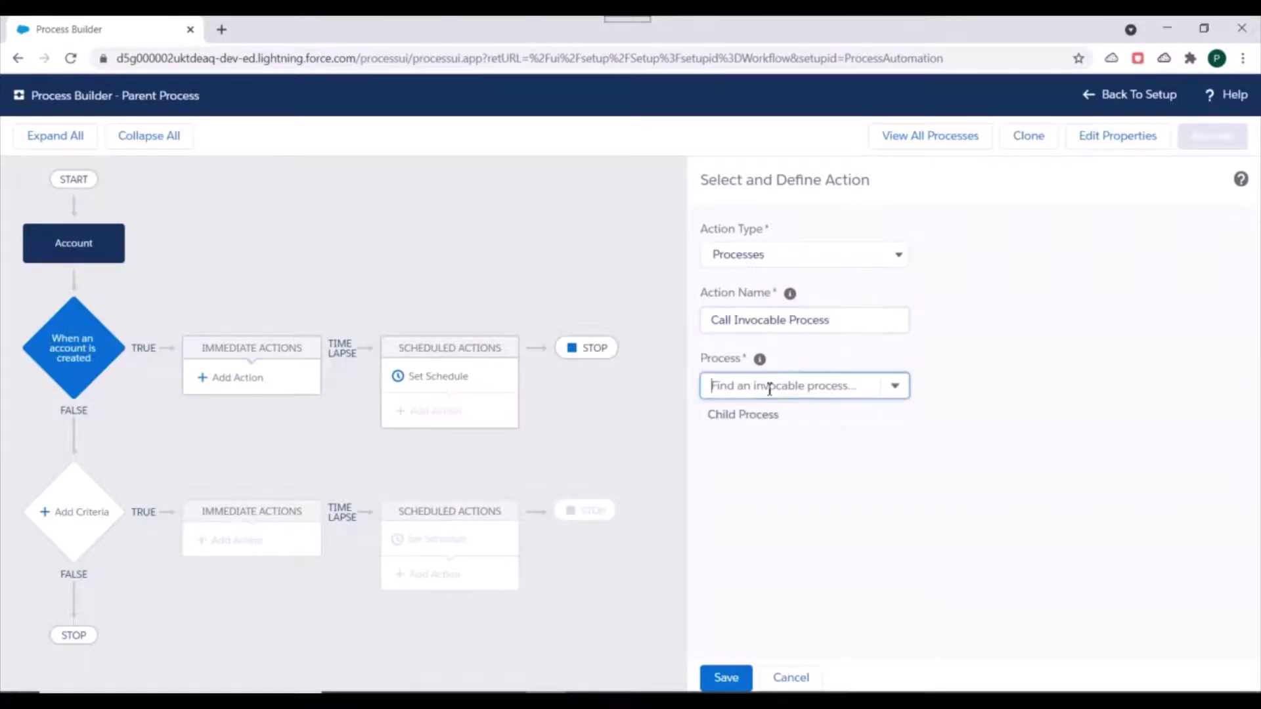
pyautogui.click(745, 420)
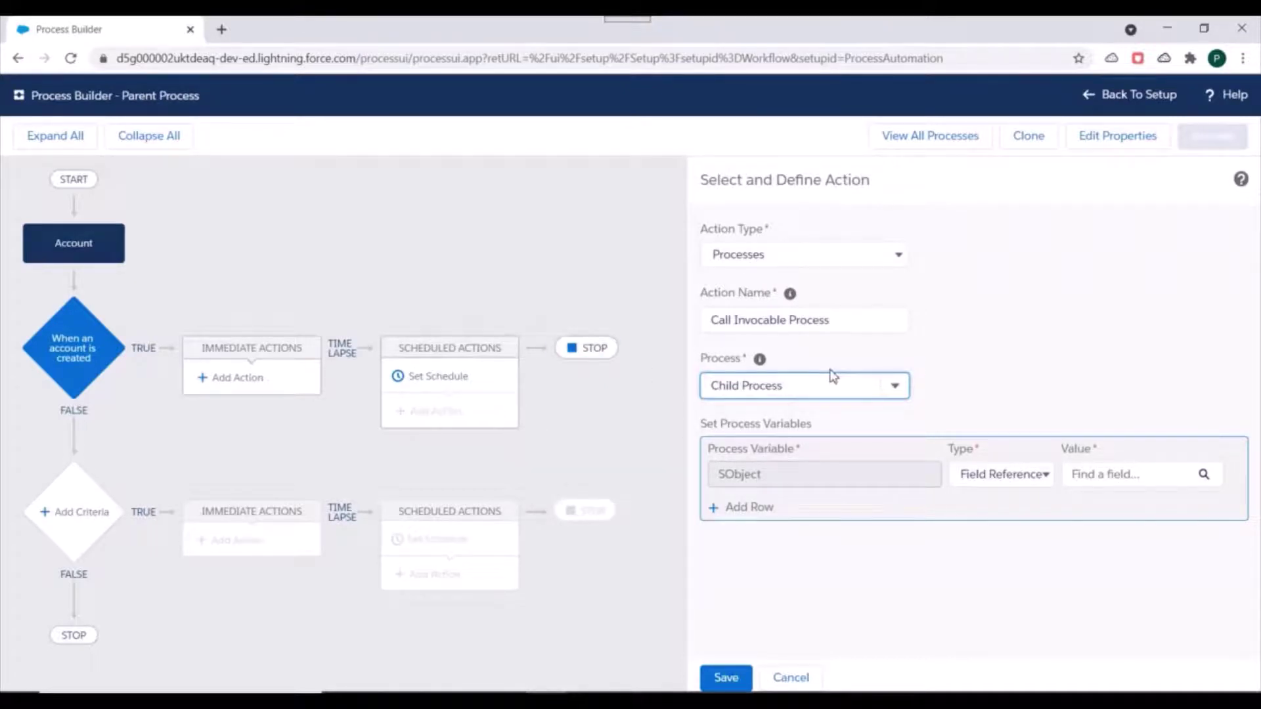
# Pass the Account record that started the process as SObject, then save the action.
pyautogui.click(1038, 483)
pyautogui.click(1142, 476)
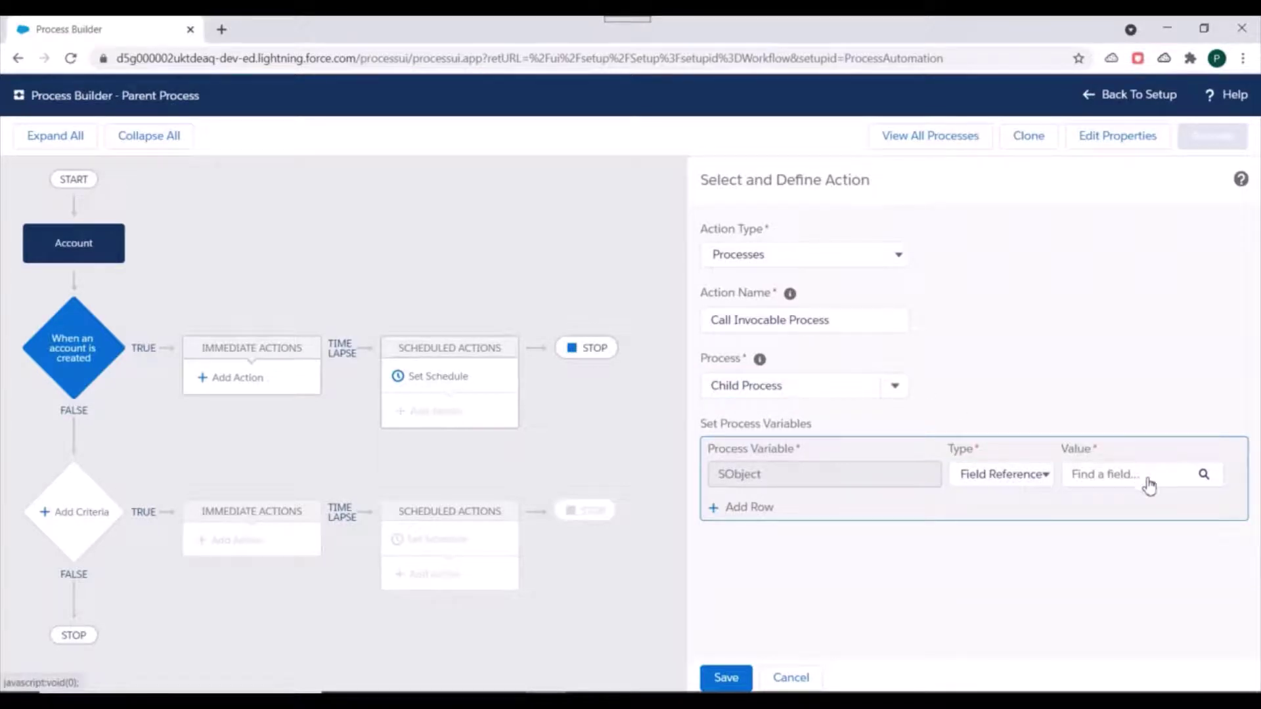
pyautogui.click(1142, 476)
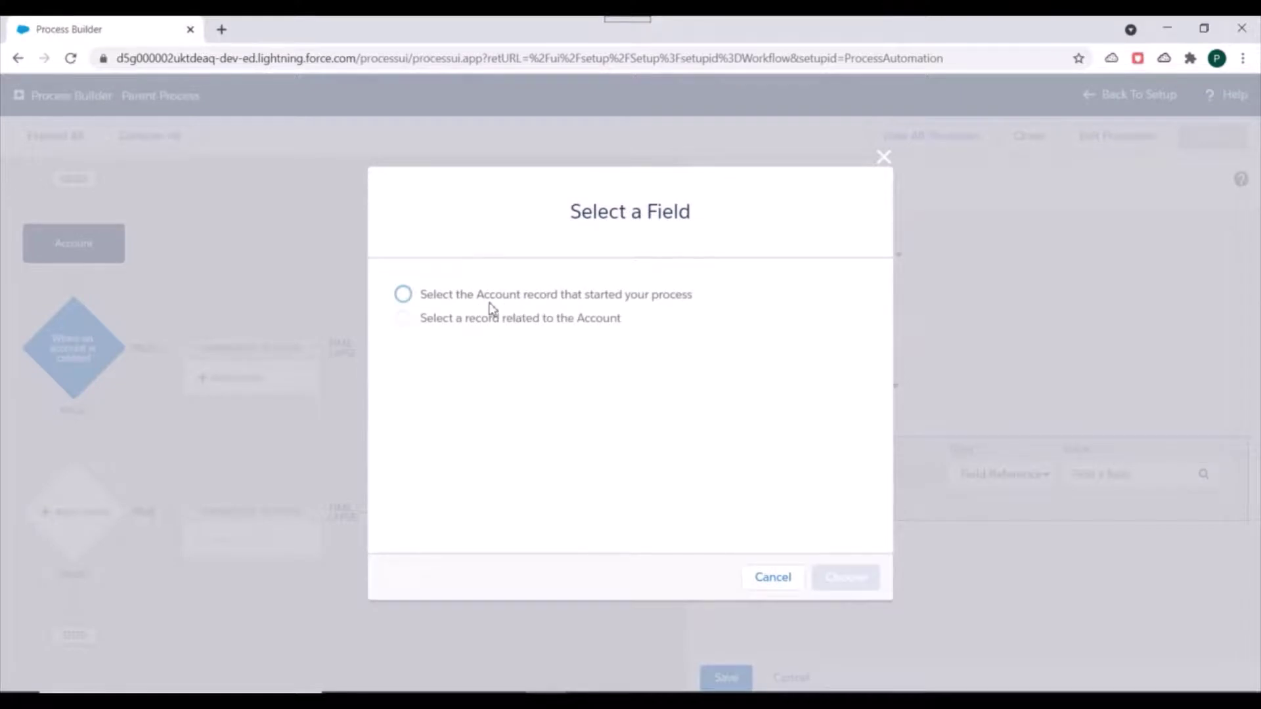
pyautogui.click(525, 301)
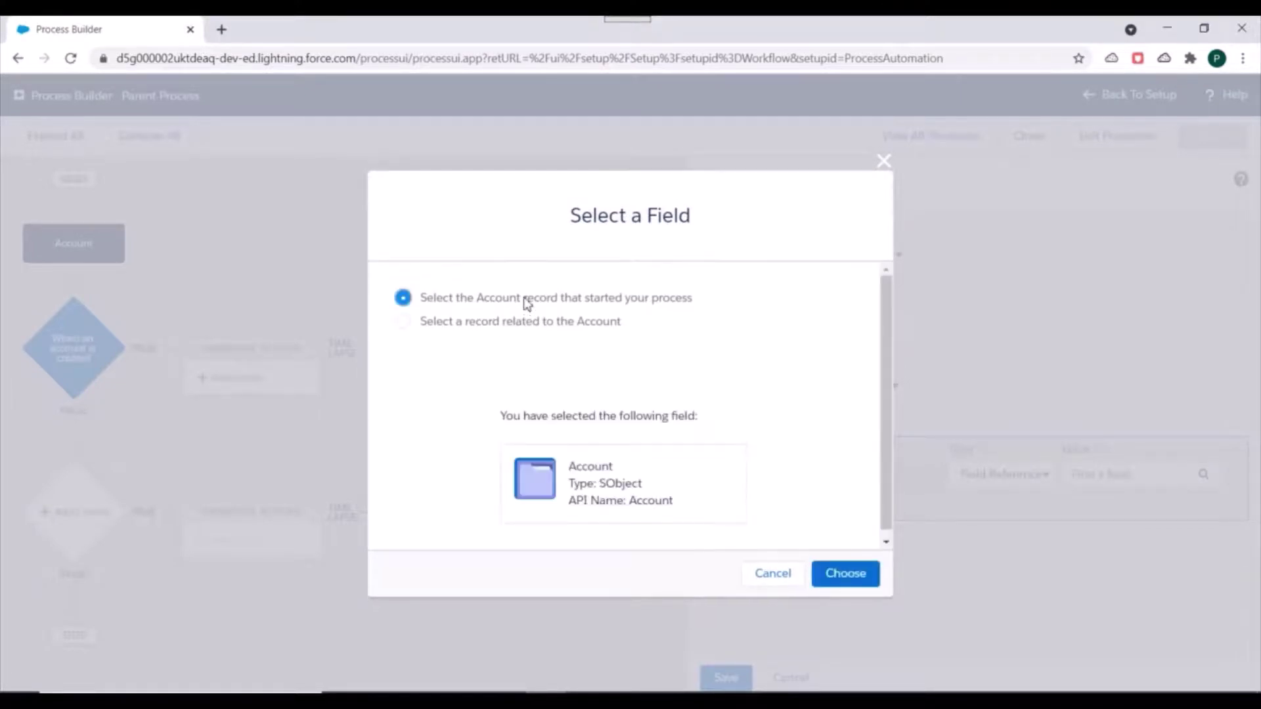
pyautogui.click(844, 573)
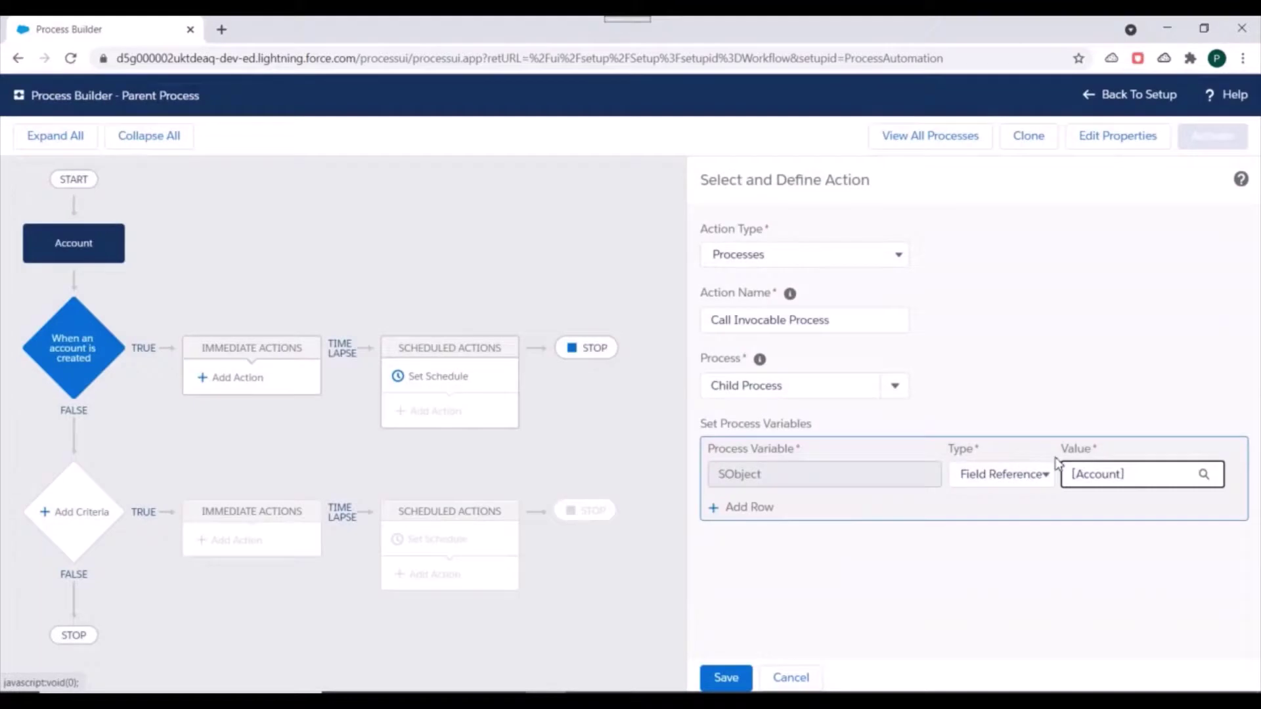
pyautogui.click(946, 556)
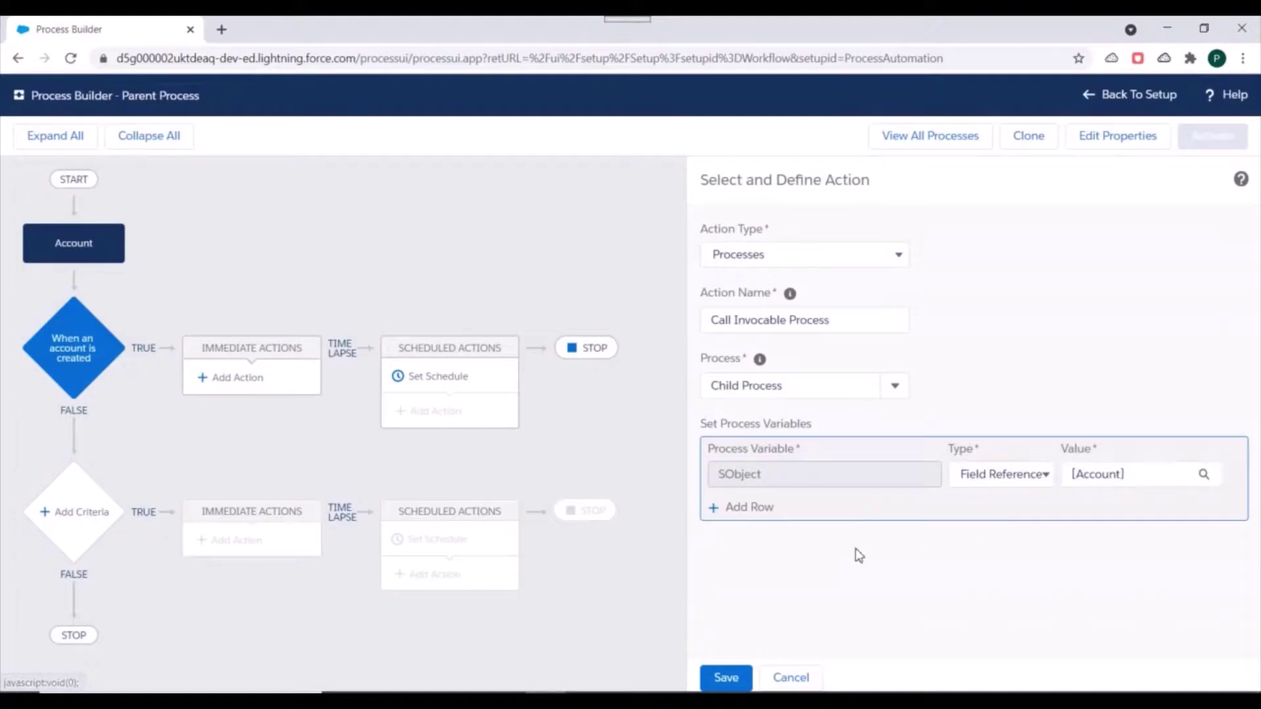
pyautogui.click(729, 678)
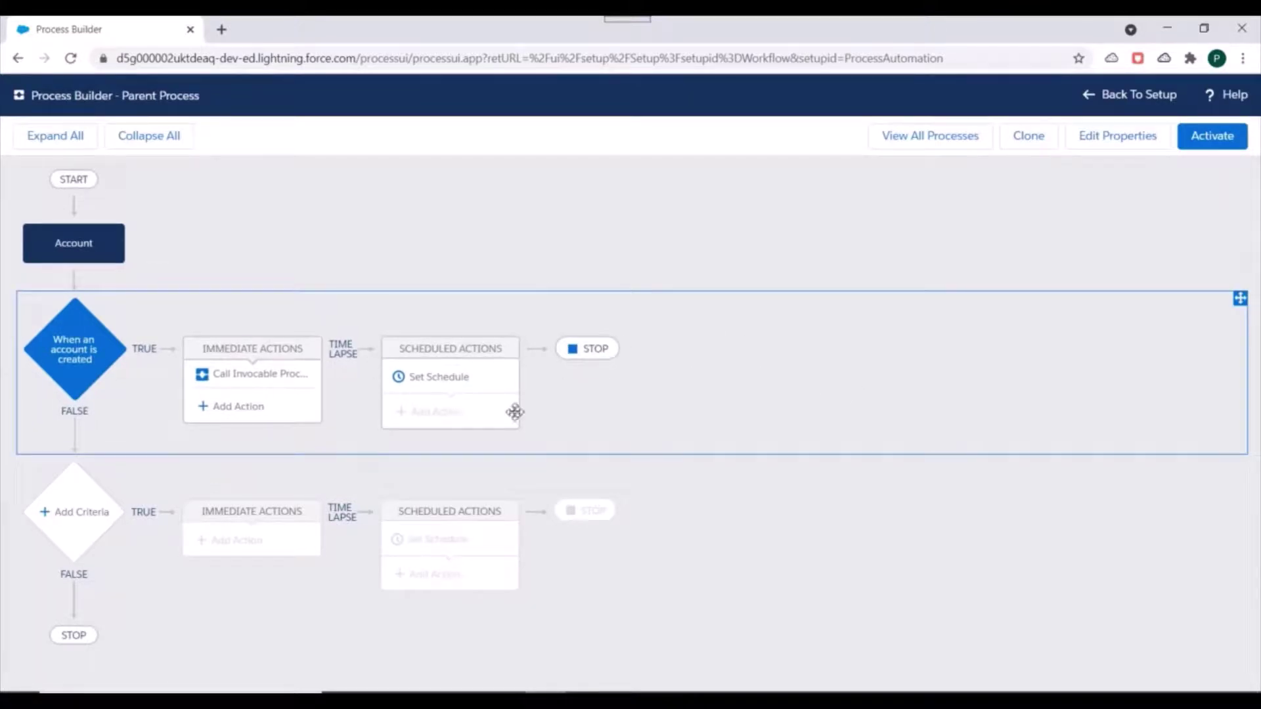
# Activate and confirm the Parent Process version, then leave Process Builder for the Setup home page.
pyautogui.click(1210, 138)
pyautogui.click(862, 476)
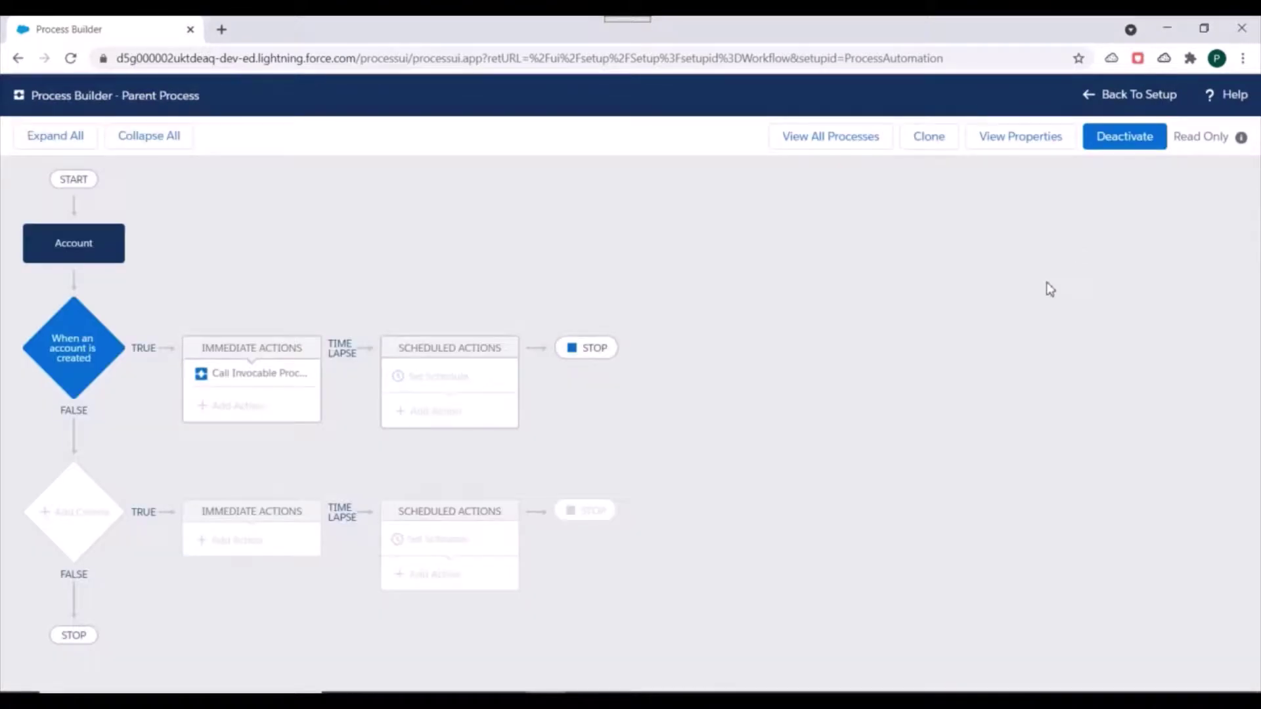
pyautogui.click(804, 139)
pyautogui.click(1128, 100)
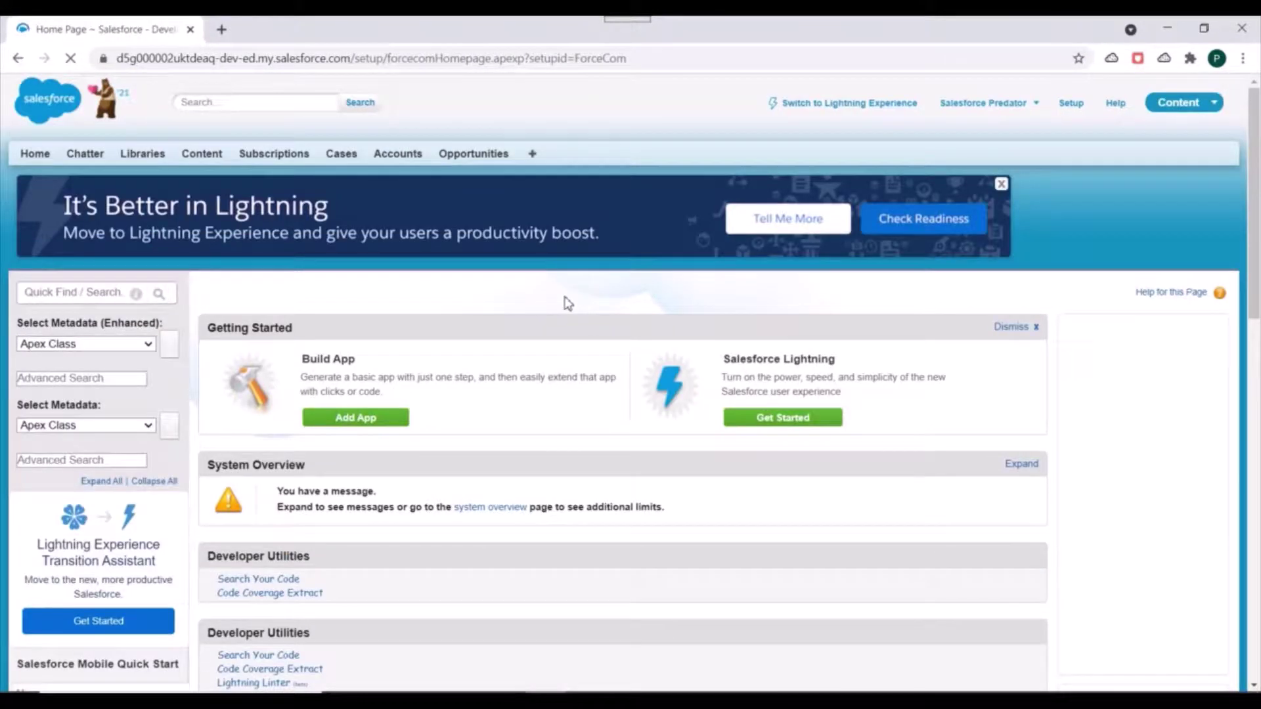
# Open Accounts in a new browser tab and start a new account.
pyautogui.rightClick(394, 155)
pyautogui.click(420, 169)
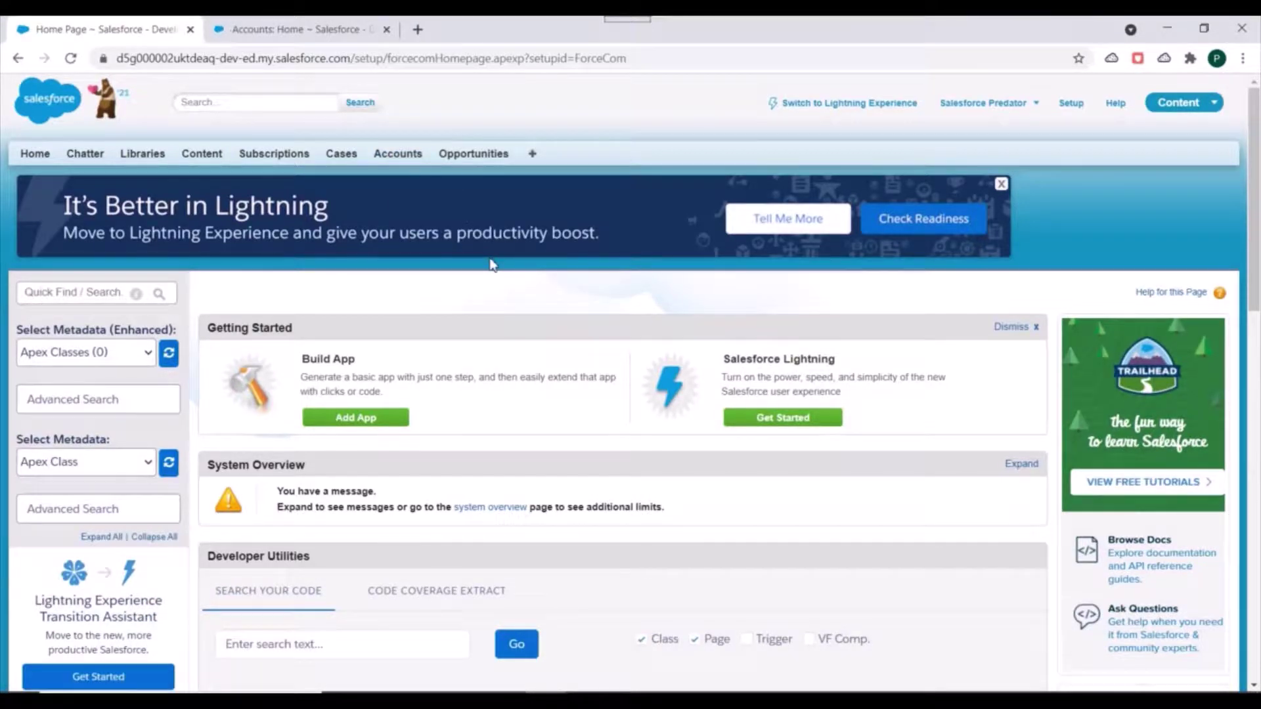
pyautogui.click(286, 26)
pyautogui.scroll(-2, 489, 316)
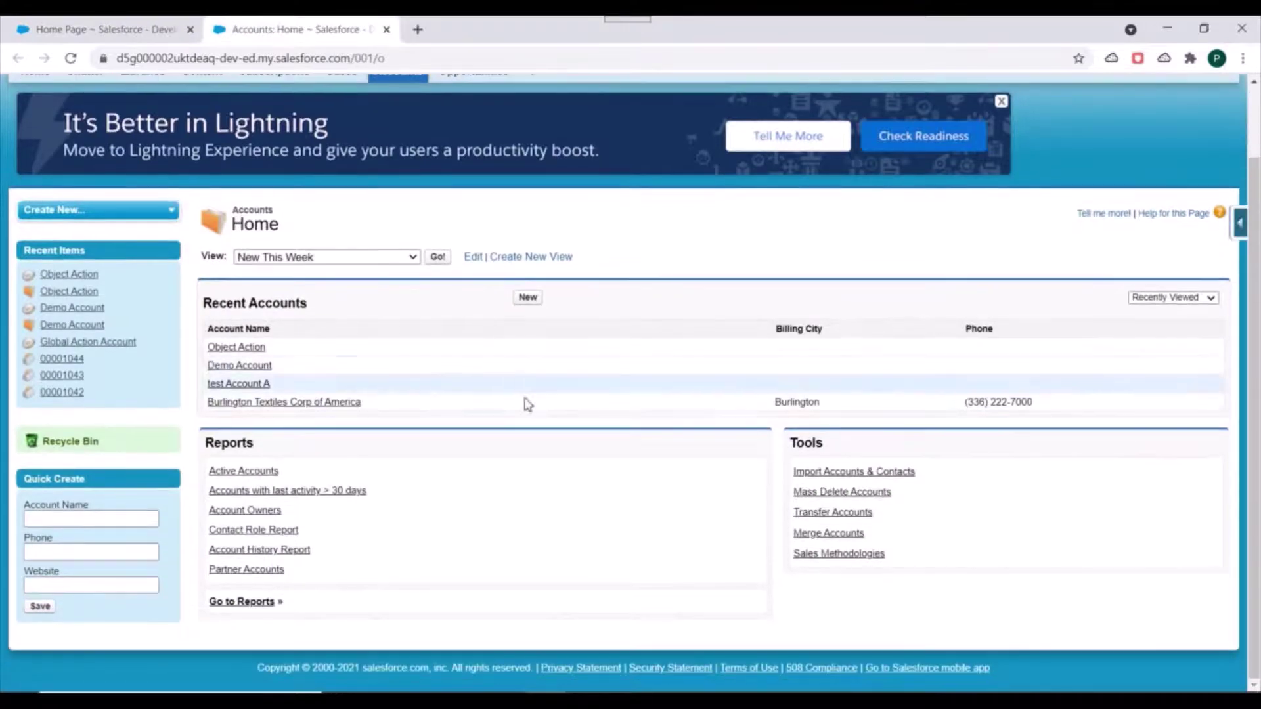
pyautogui.click(527, 298)
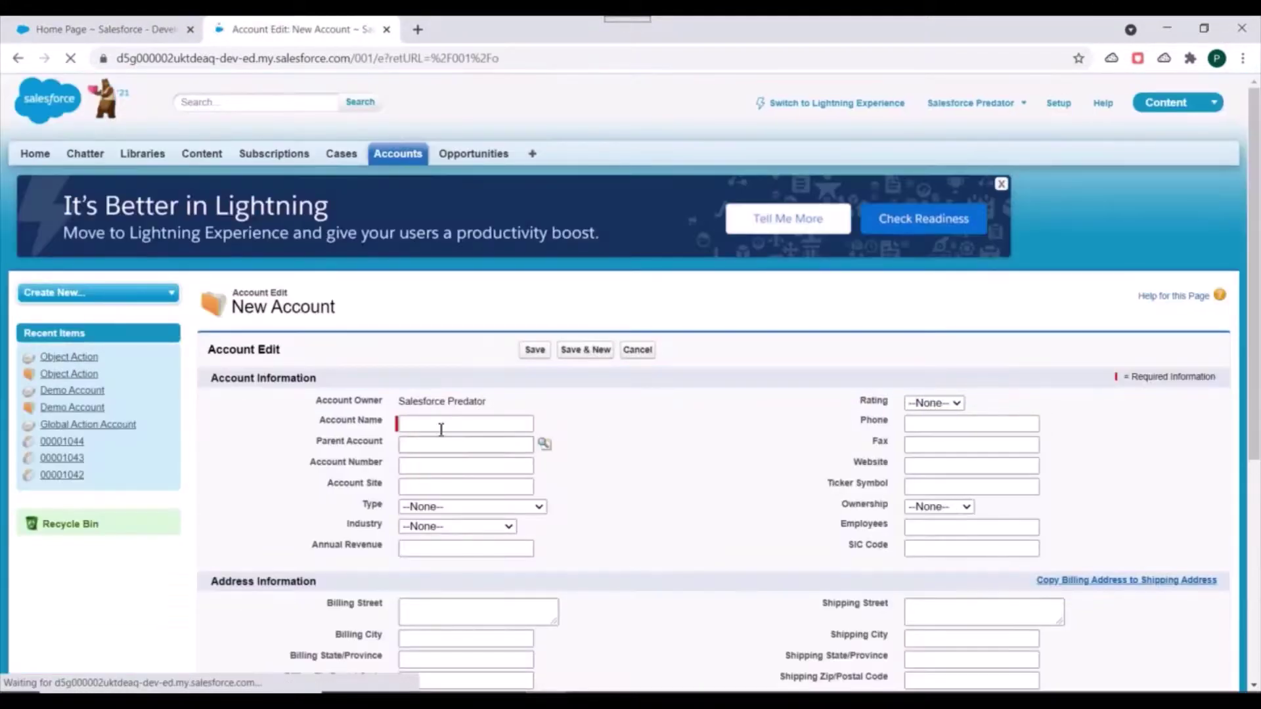
# Name the account 'Inovcable Process', set Type to Prospect, and save it.
pyautogui.click(441, 425)
pyautogui.write('Inovcable Process')
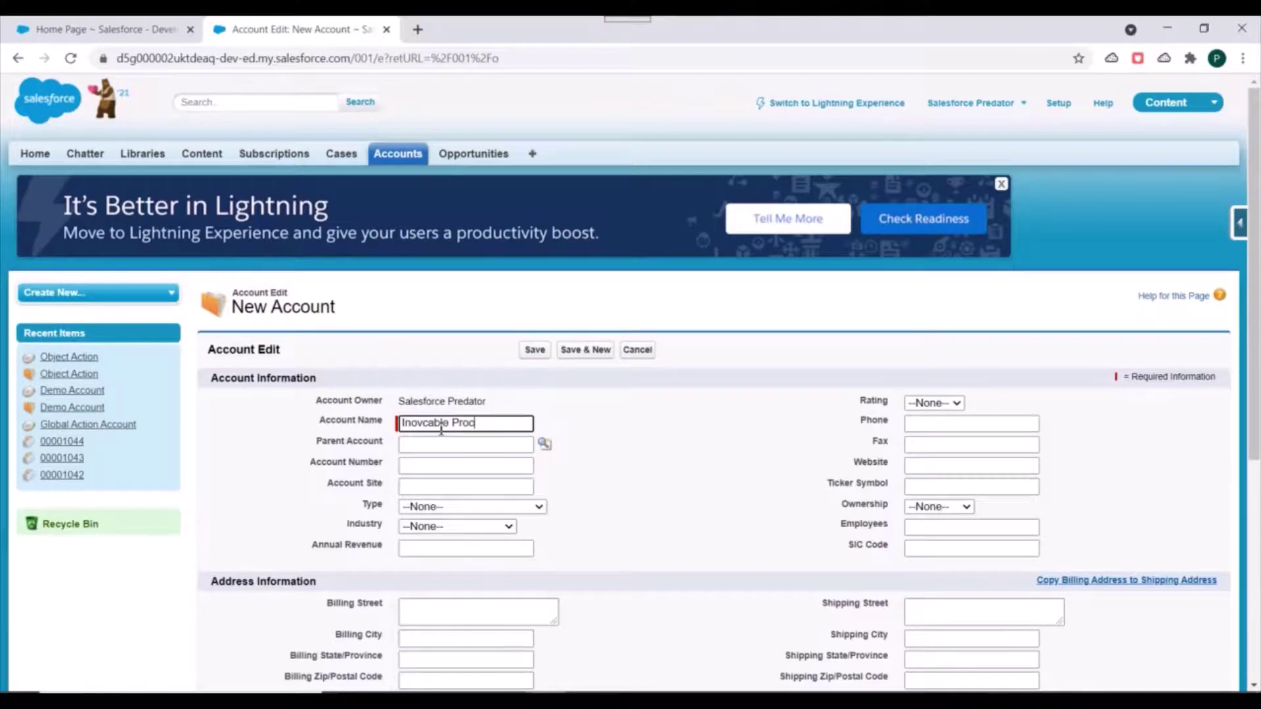
pyautogui.click(493, 507)
pyautogui.click(474, 533)
pyautogui.scroll(-1, 699, 465)
pyautogui.scroll(-3, 667, 416)
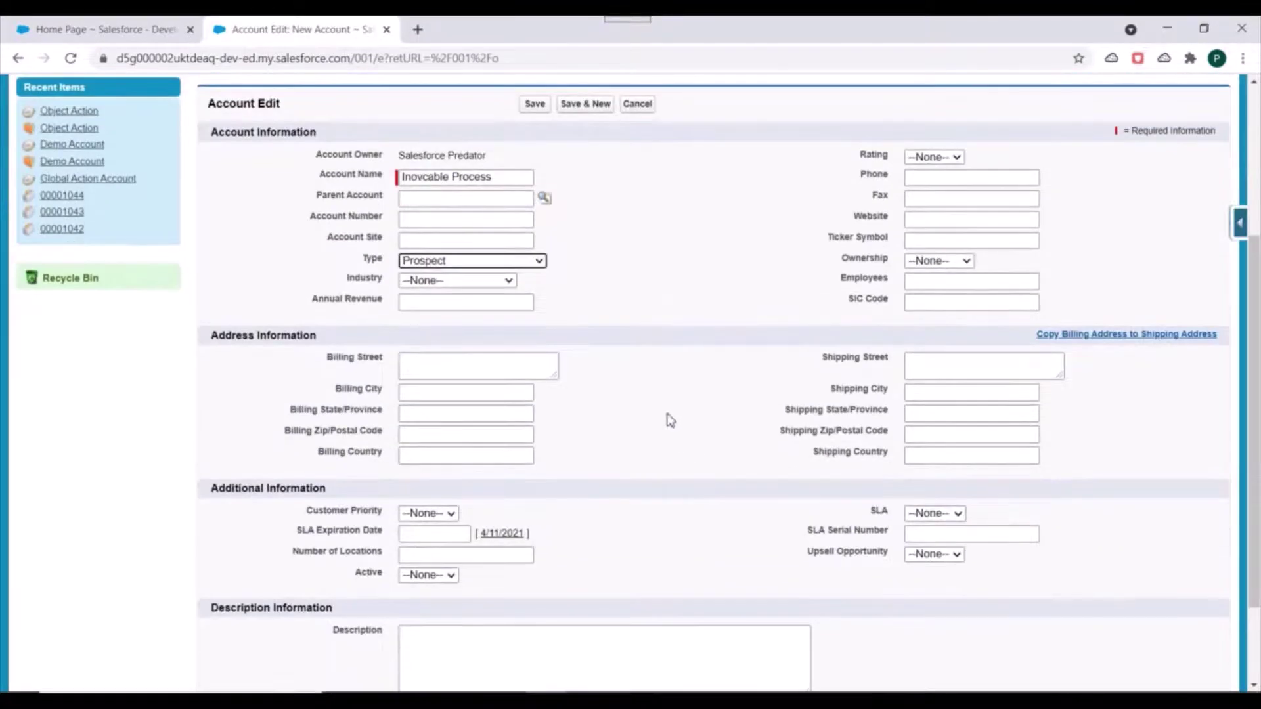
pyautogui.scroll(3, 667, 416)
pyautogui.click(539, 268)
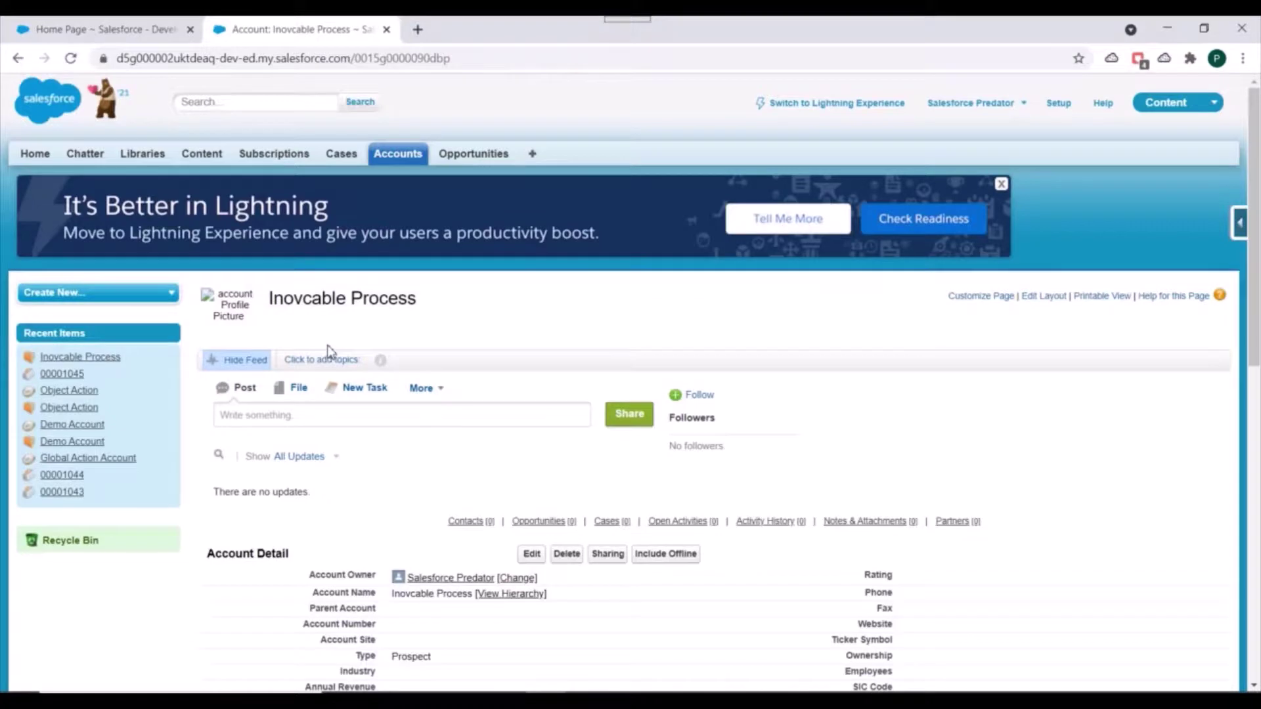
# Check that the Inovcable Process account's Cases related list shows no cases.
pyautogui.scroll(-1, 328, 351)
pyautogui.scroll(-1, 330, 351)
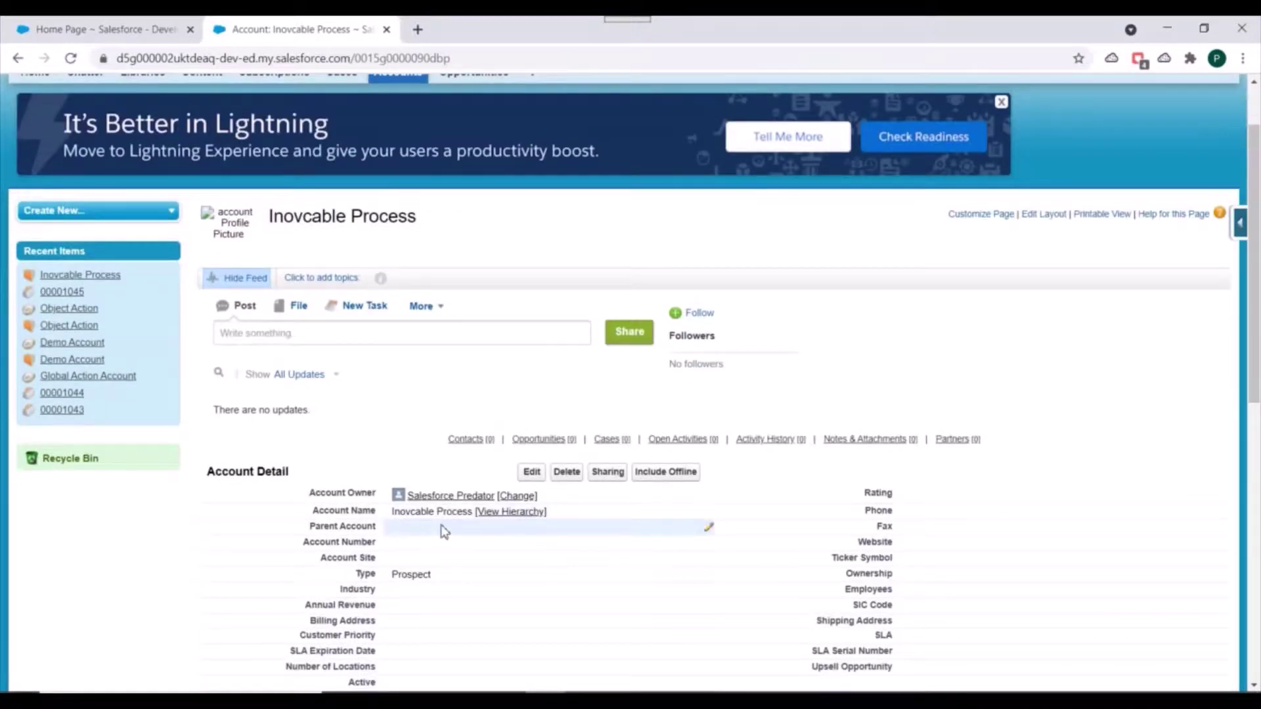
pyautogui.scroll(-1, 444, 532)
pyautogui.click(604, 360)
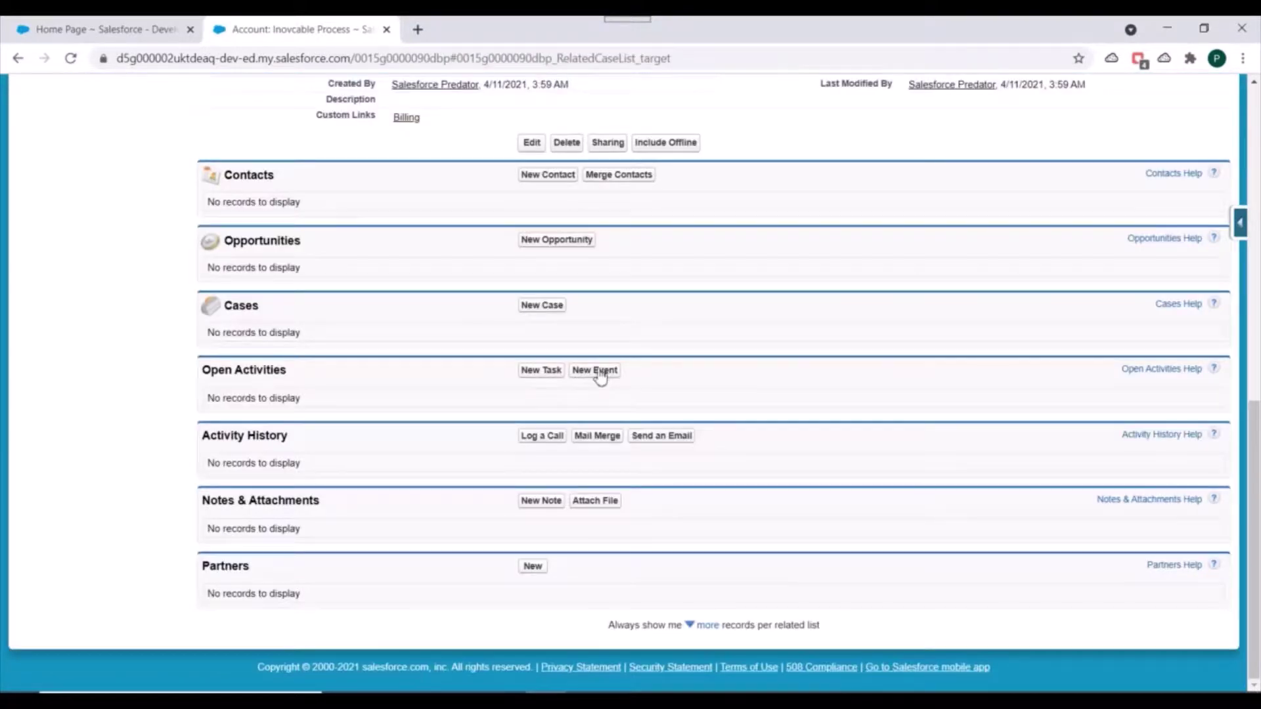
pyautogui.scroll(3, 499, 440)
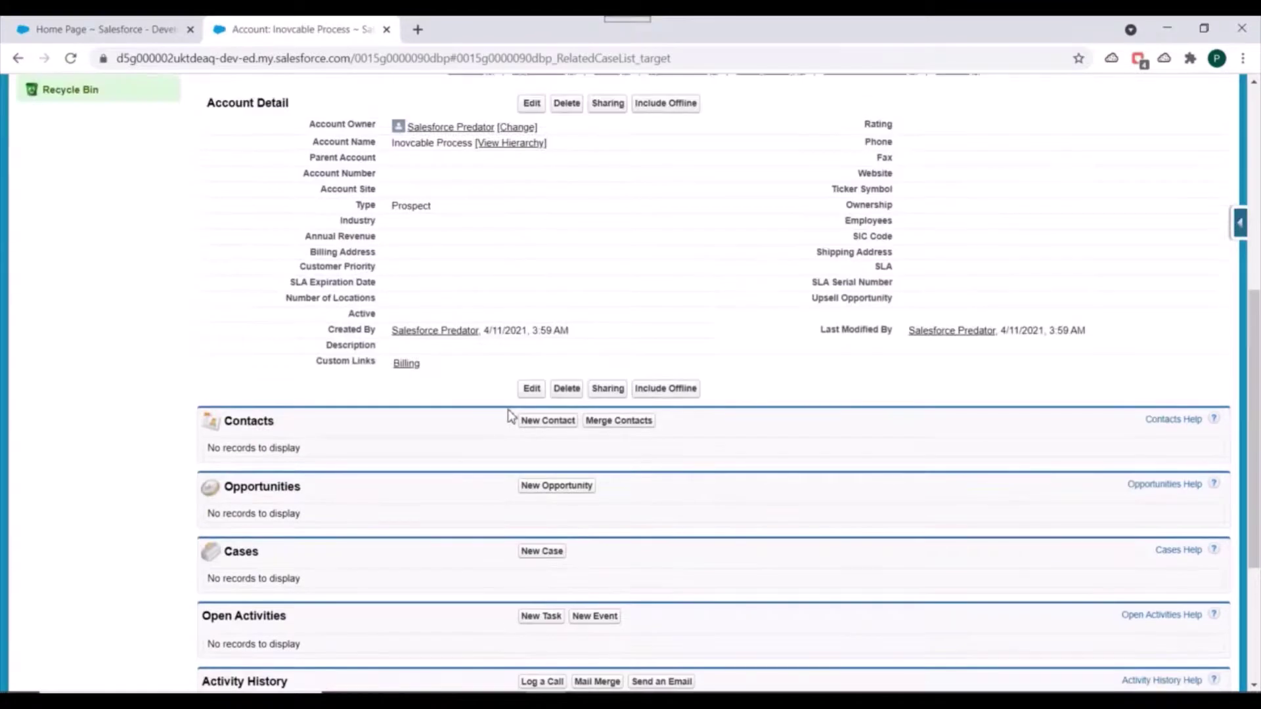
pyautogui.scroll(-3, 499, 433)
pyautogui.scroll(1, 405, 367)
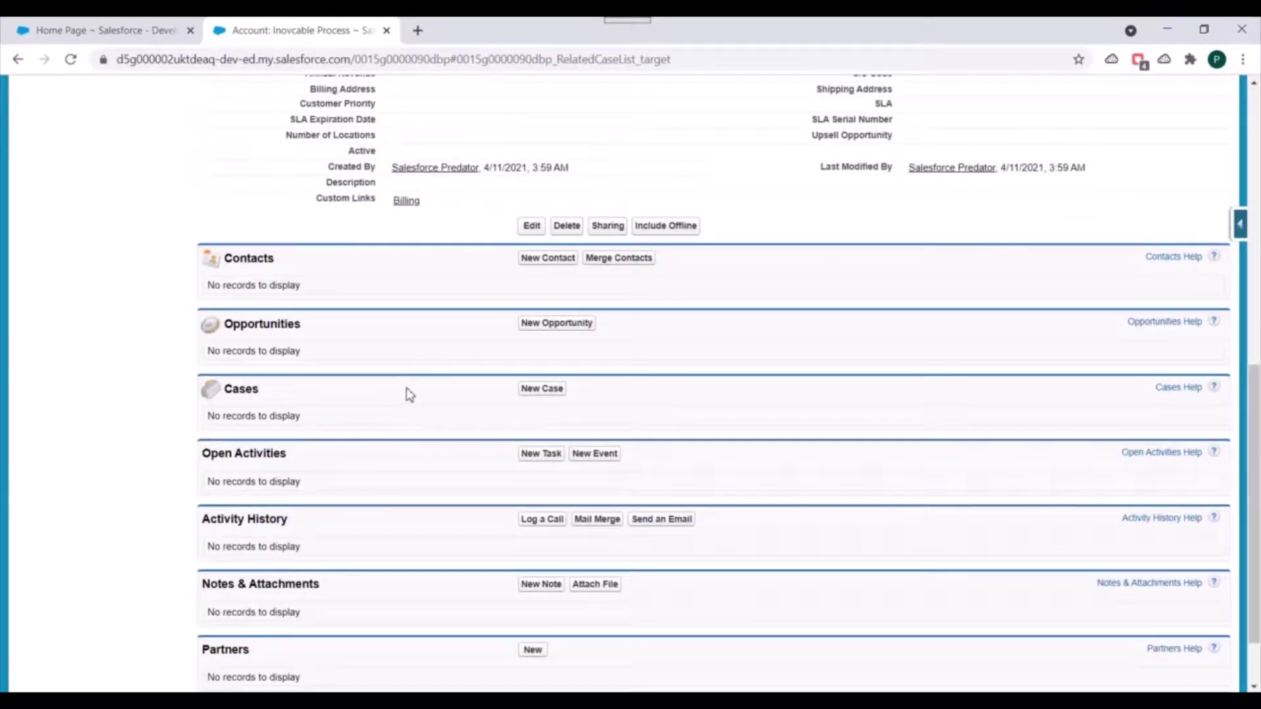
pyautogui.scroll(4, 412, 430)
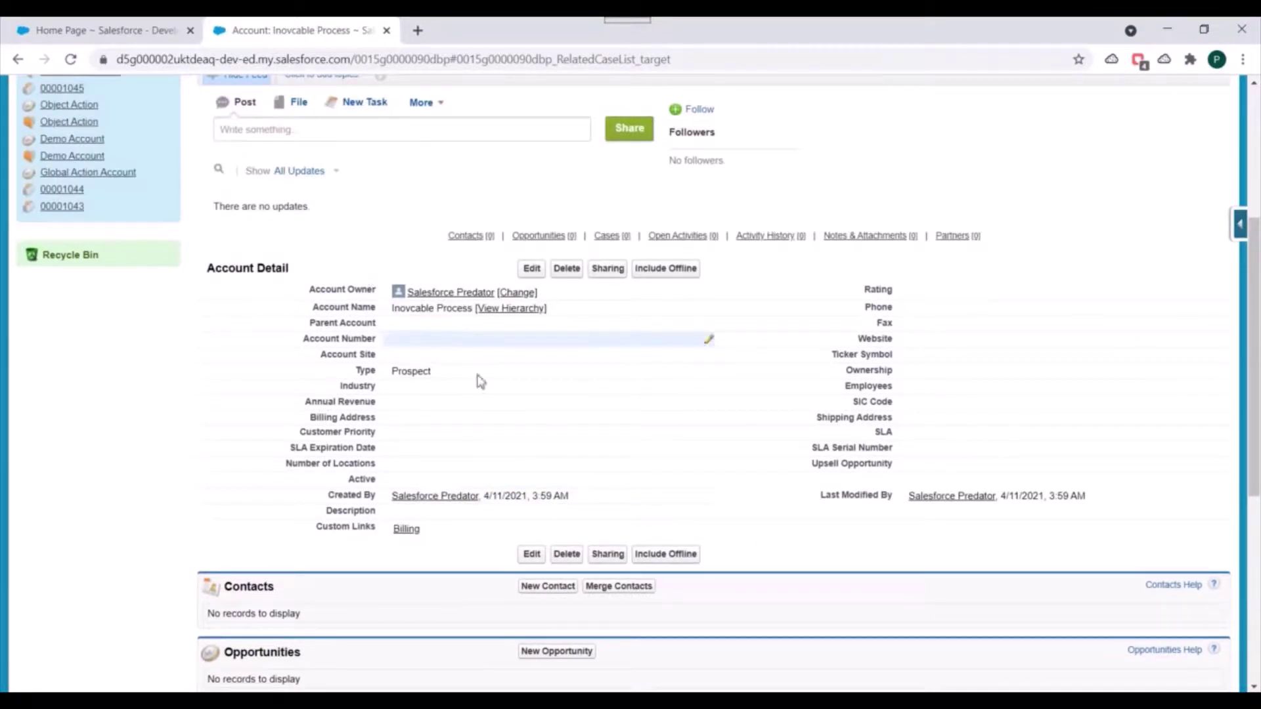
# Open the Cases list in a new browser tab.
pyautogui.scroll(4, 432, 340)
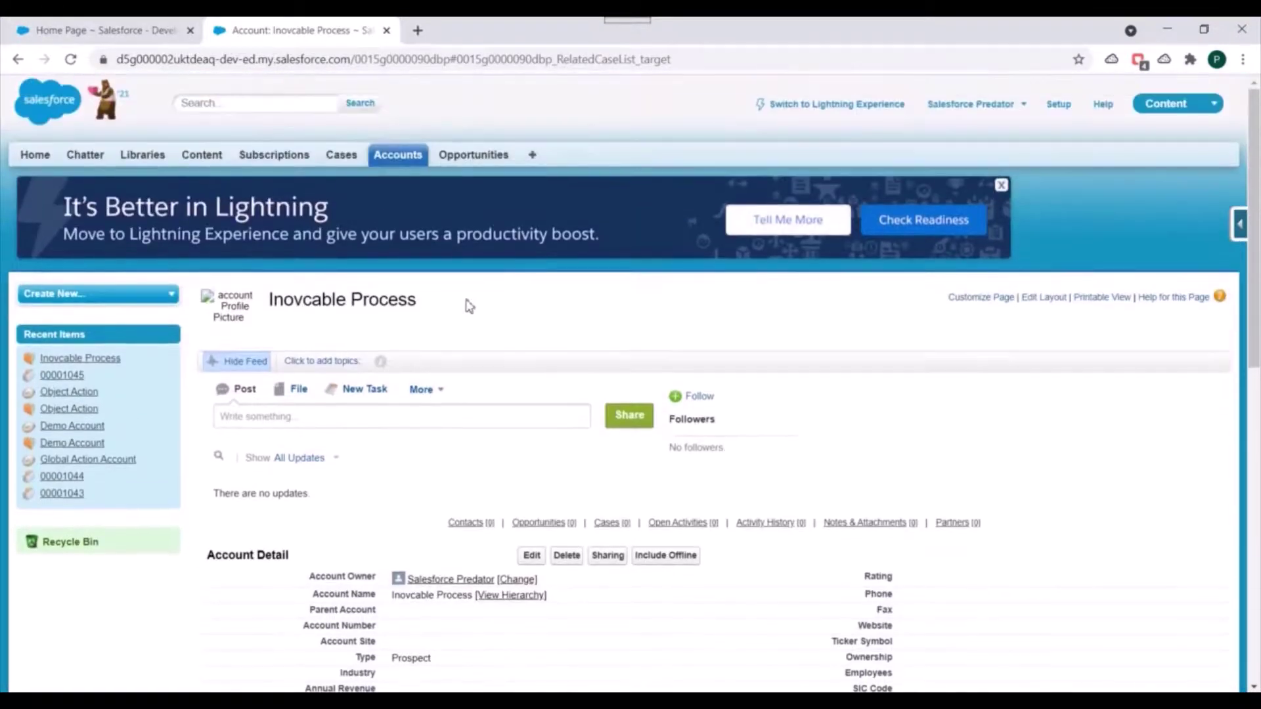
pyautogui.rightClick(333, 156)
pyautogui.click(350, 164)
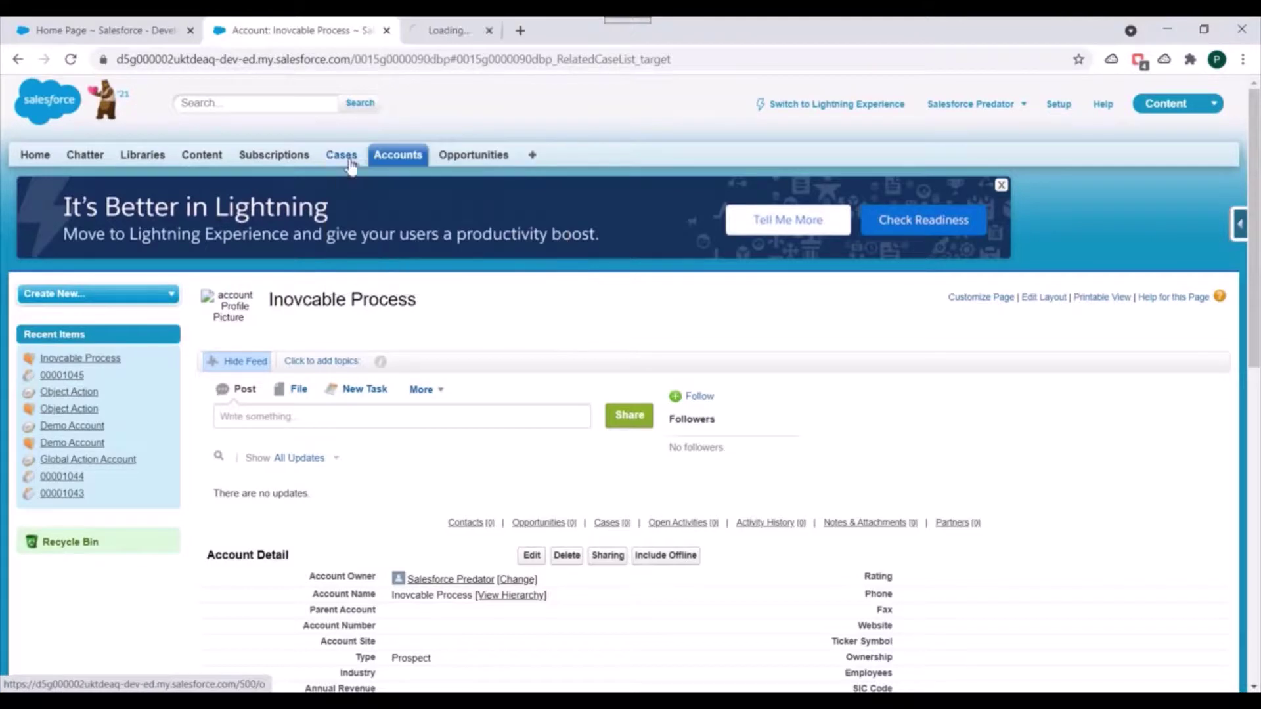
# Open case 00001045 and highlight its Web Name 'Inovcable Process' beside the empty Account Name.
pyautogui.click(464, 27)
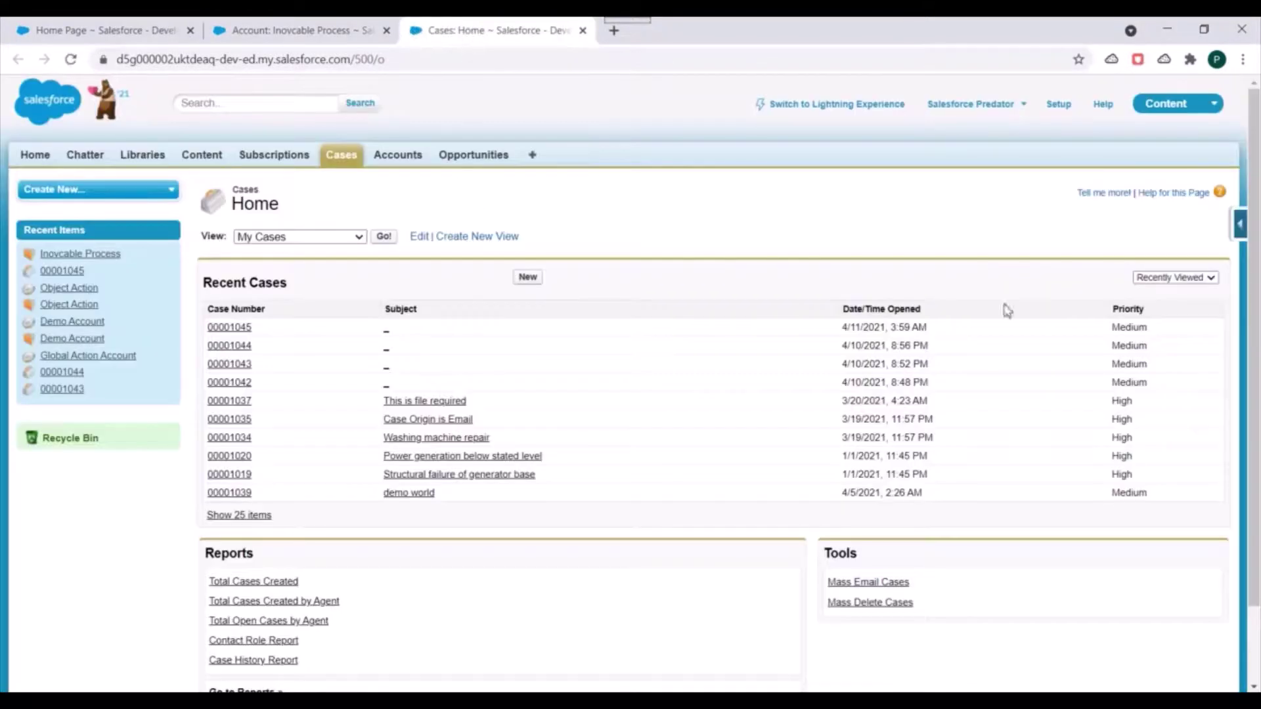
pyautogui.click(241, 327)
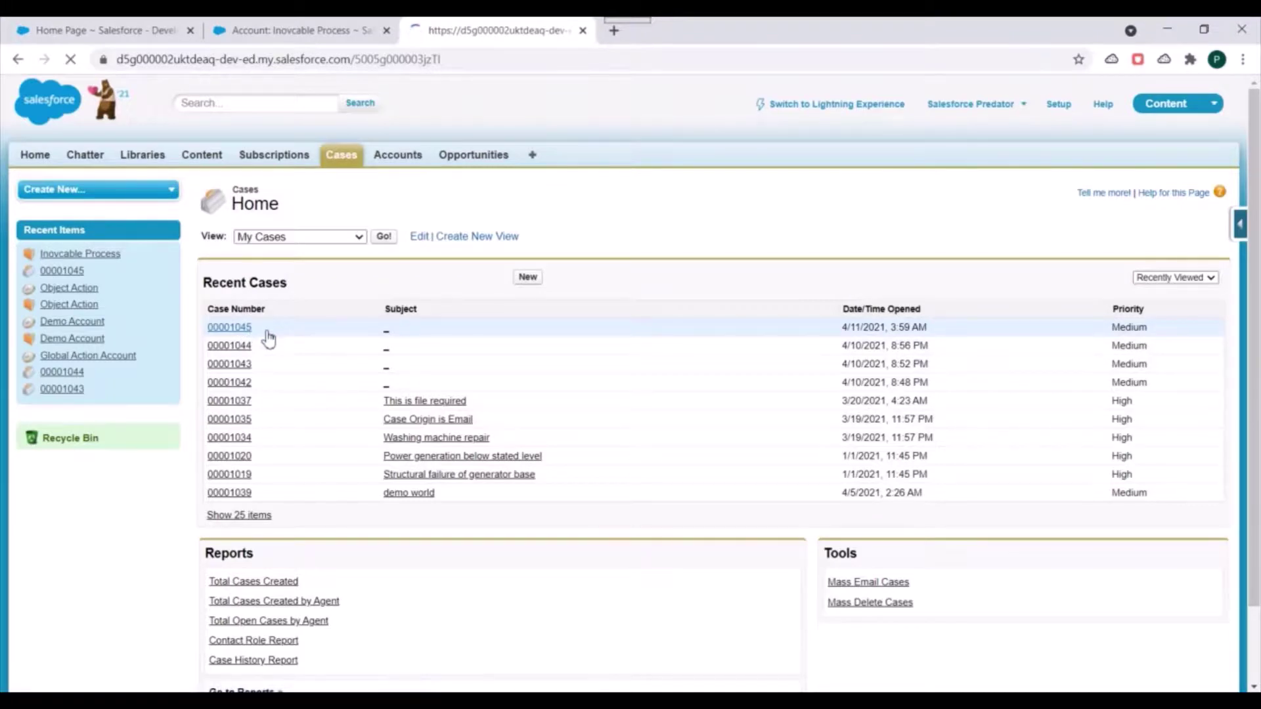
pyautogui.scroll(-1, 433, 346)
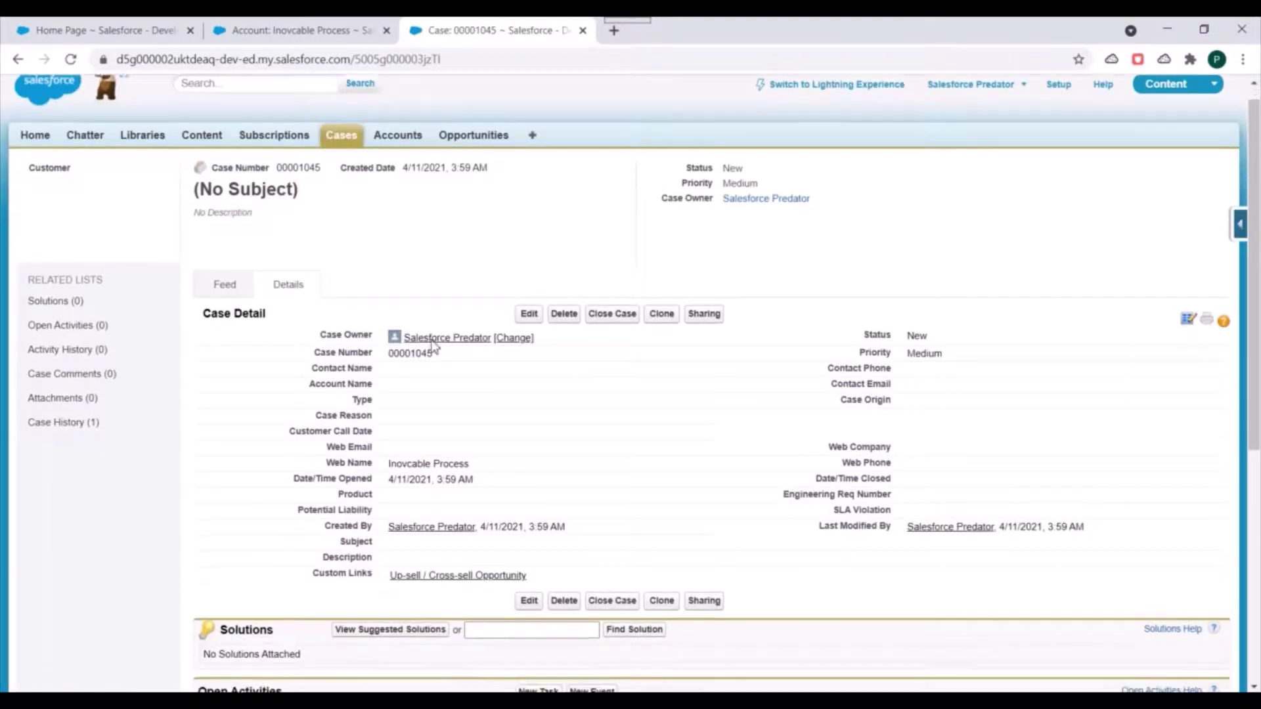
pyautogui.scroll(-1, 434, 346)
pyautogui.scroll(-1, 549, 368)
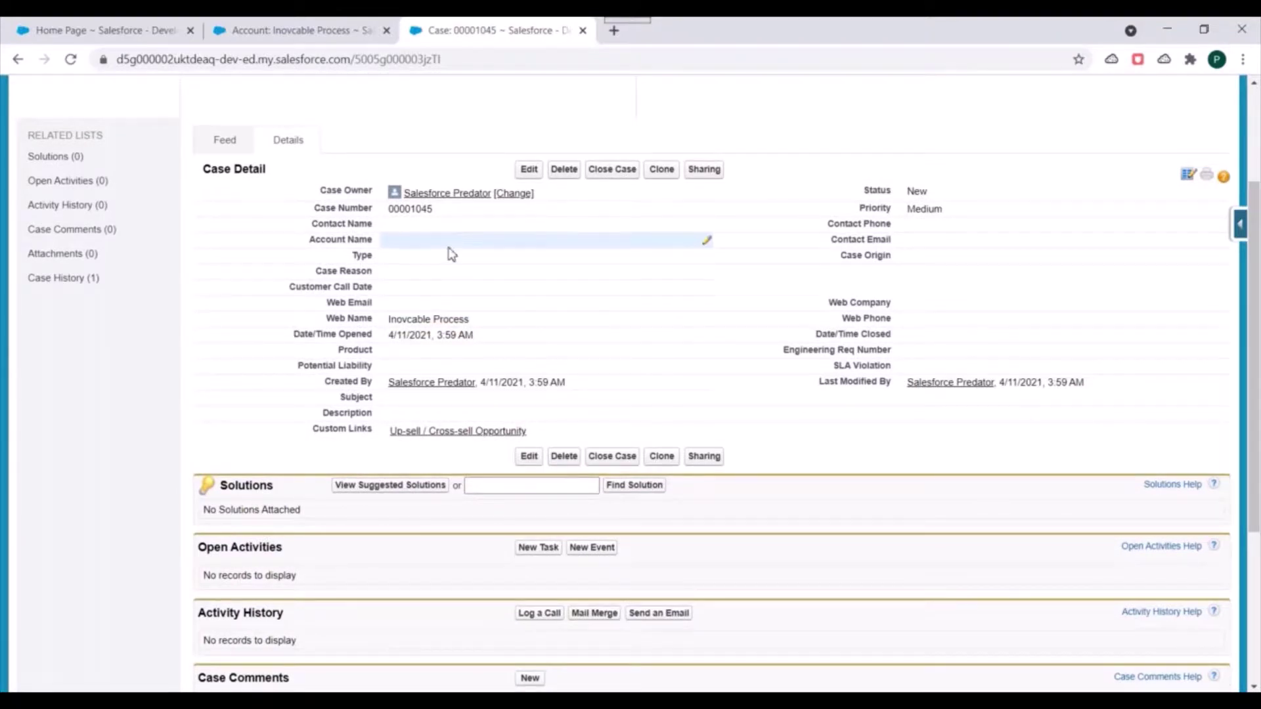
pyautogui.doubleClick(390, 320)
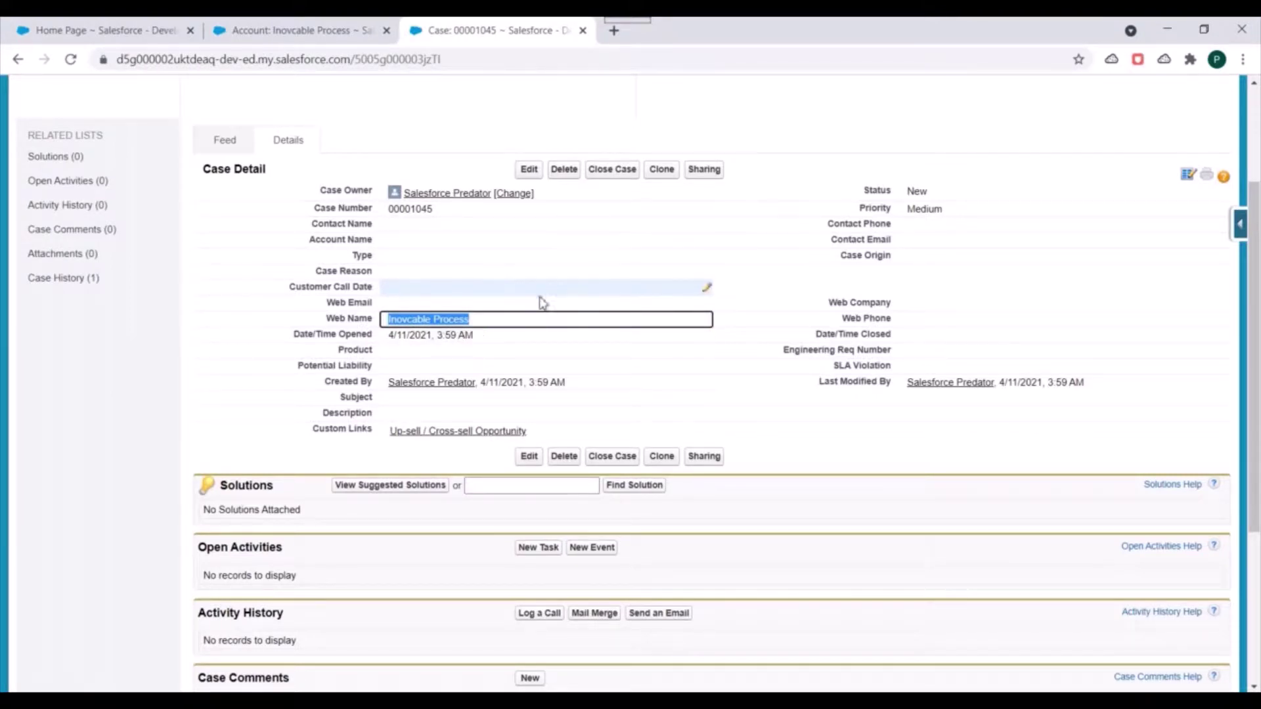
# Compare the case with the Inovcable Process account, then return to the Setup home page.
pyautogui.click(273, 23)
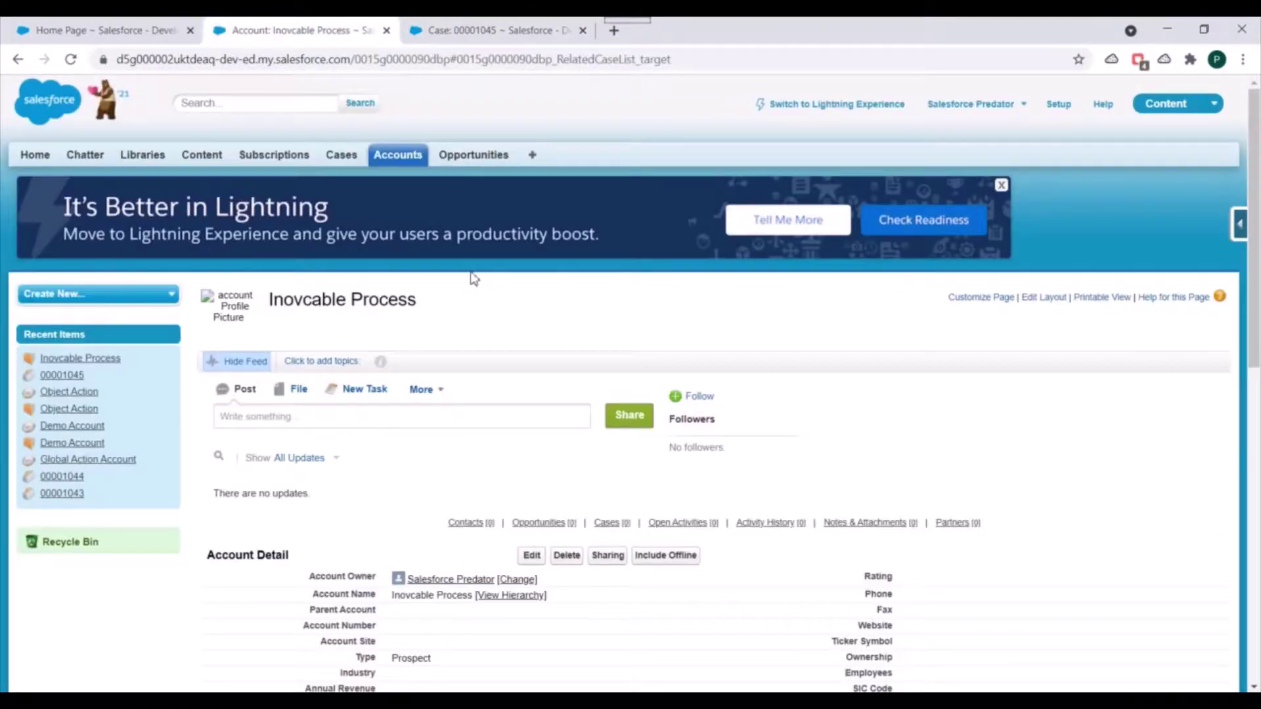
pyautogui.scroll(-1, 474, 279)
pyautogui.click(492, 28)
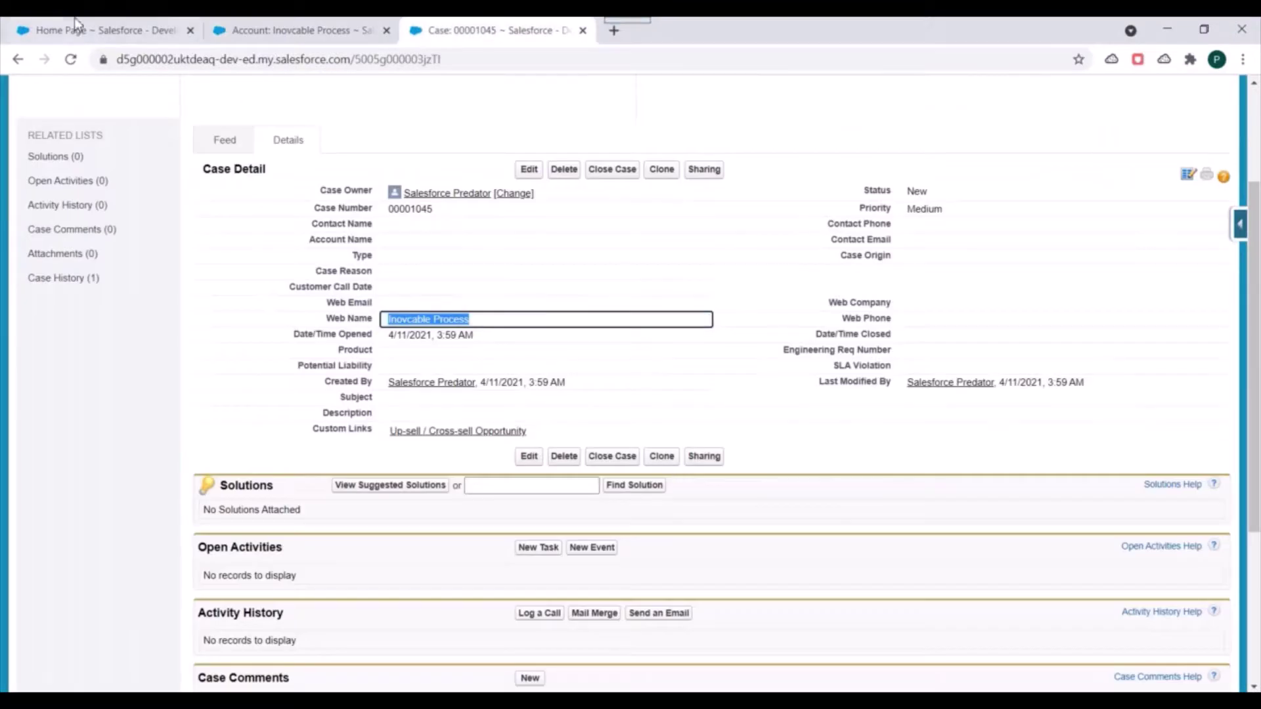
pyautogui.click(98, 28)
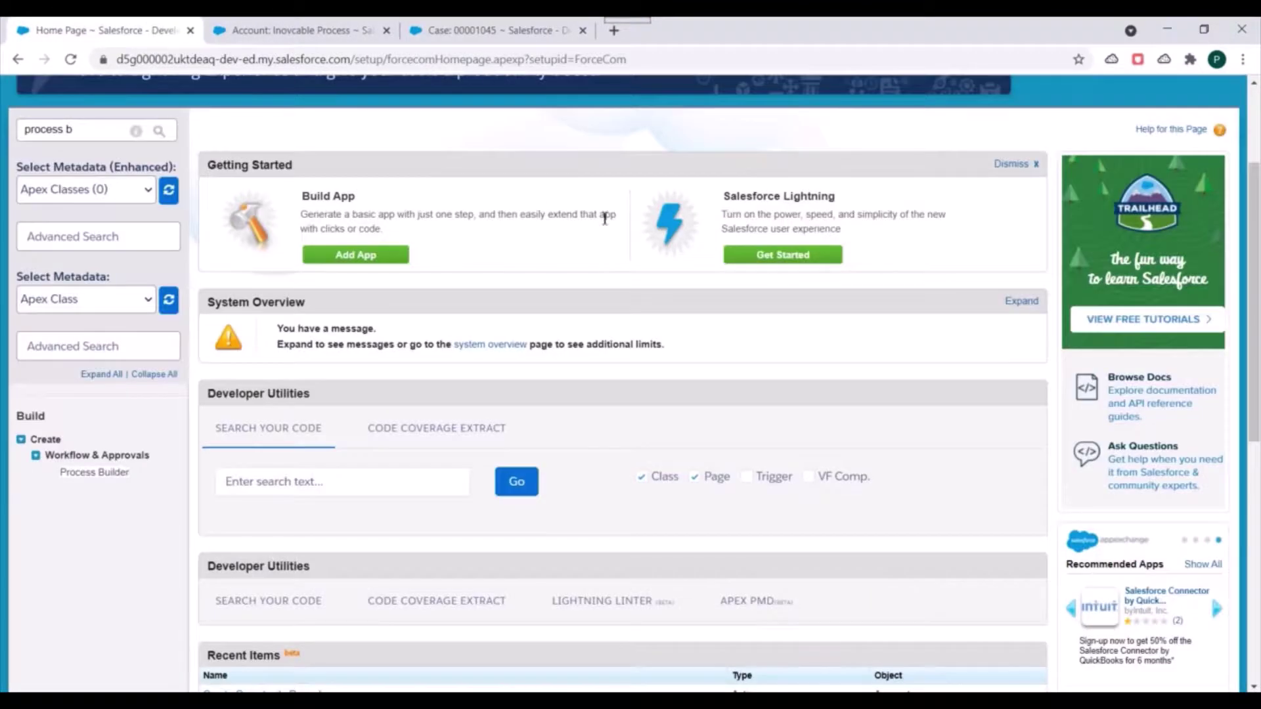
# Search Setup for Process Builder and open it.
pyautogui.scroll(3, 170, 274)
pyautogui.click(90, 294)
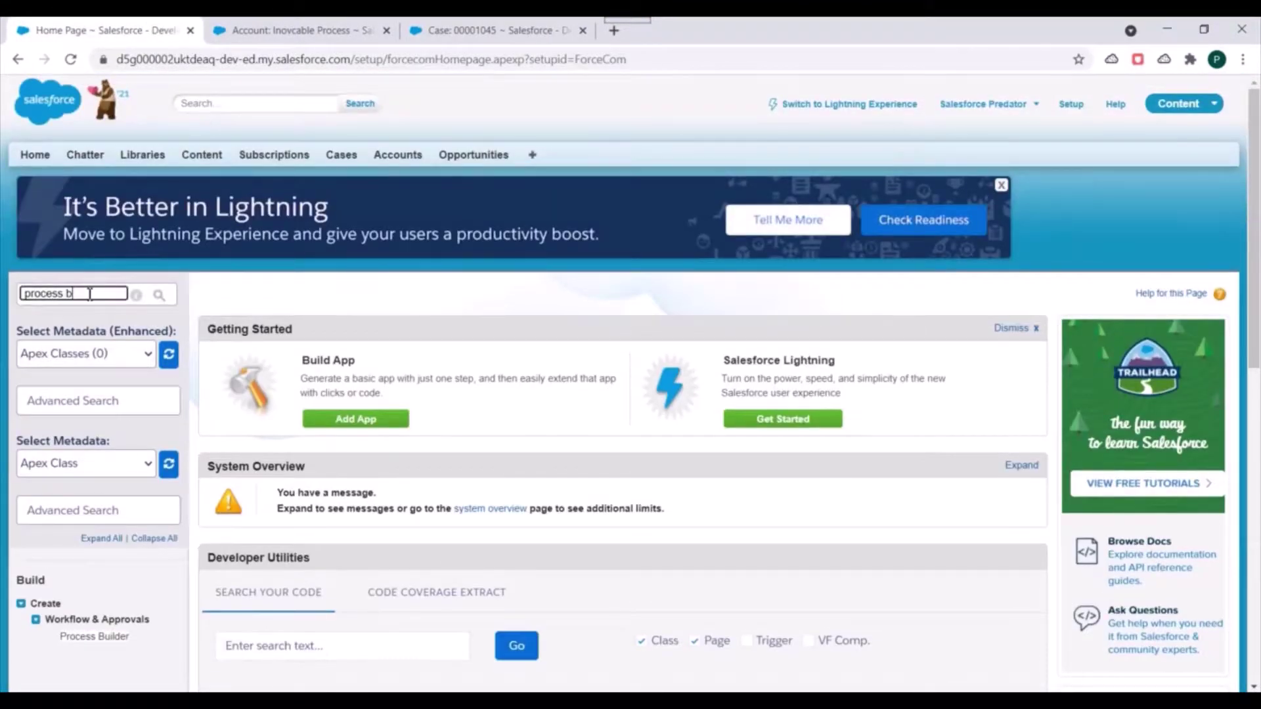
pyautogui.click(92, 636)
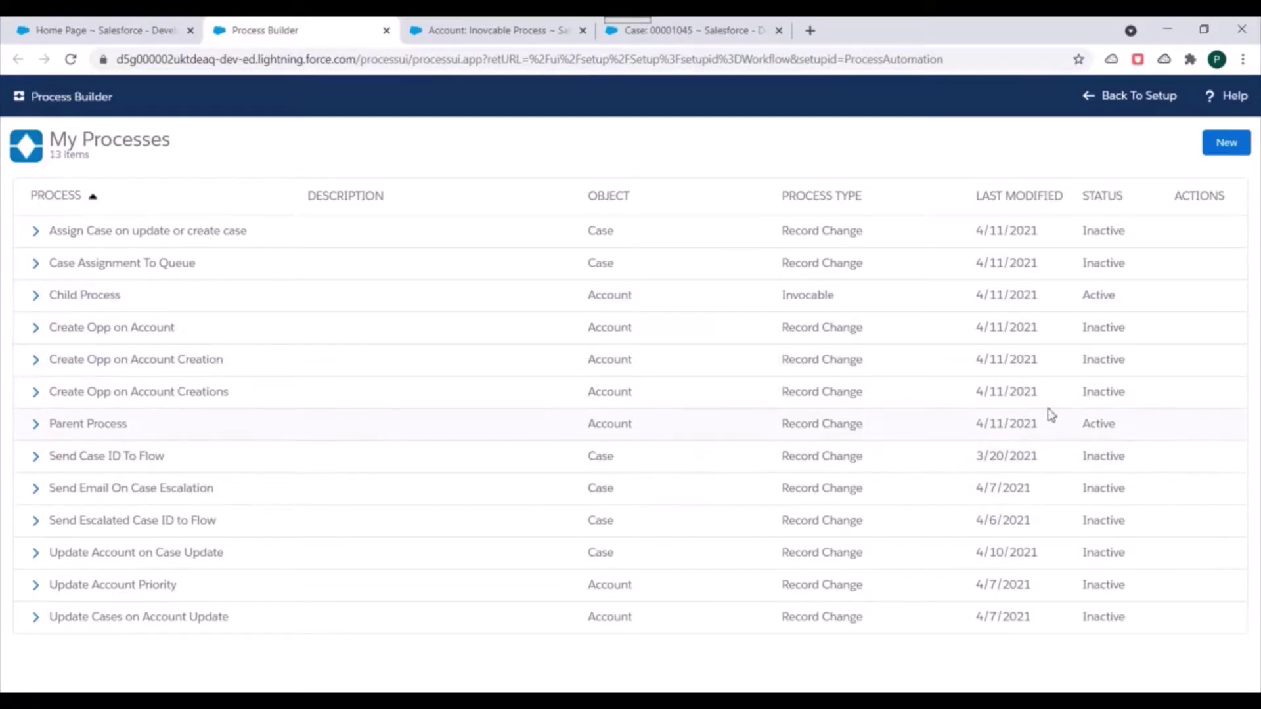
# Open the Child Process, review its Create Case Record action, and start cloning it.
pyautogui.click(66, 294)
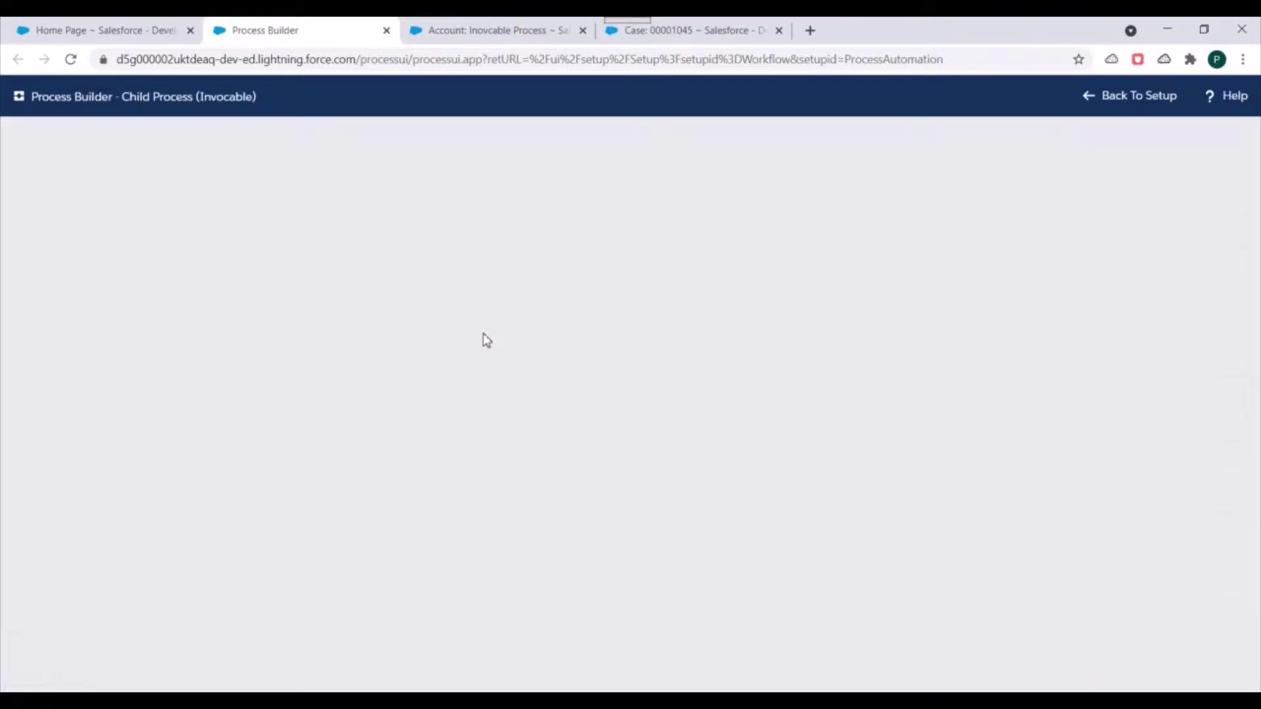
pyautogui.click(66, 348)
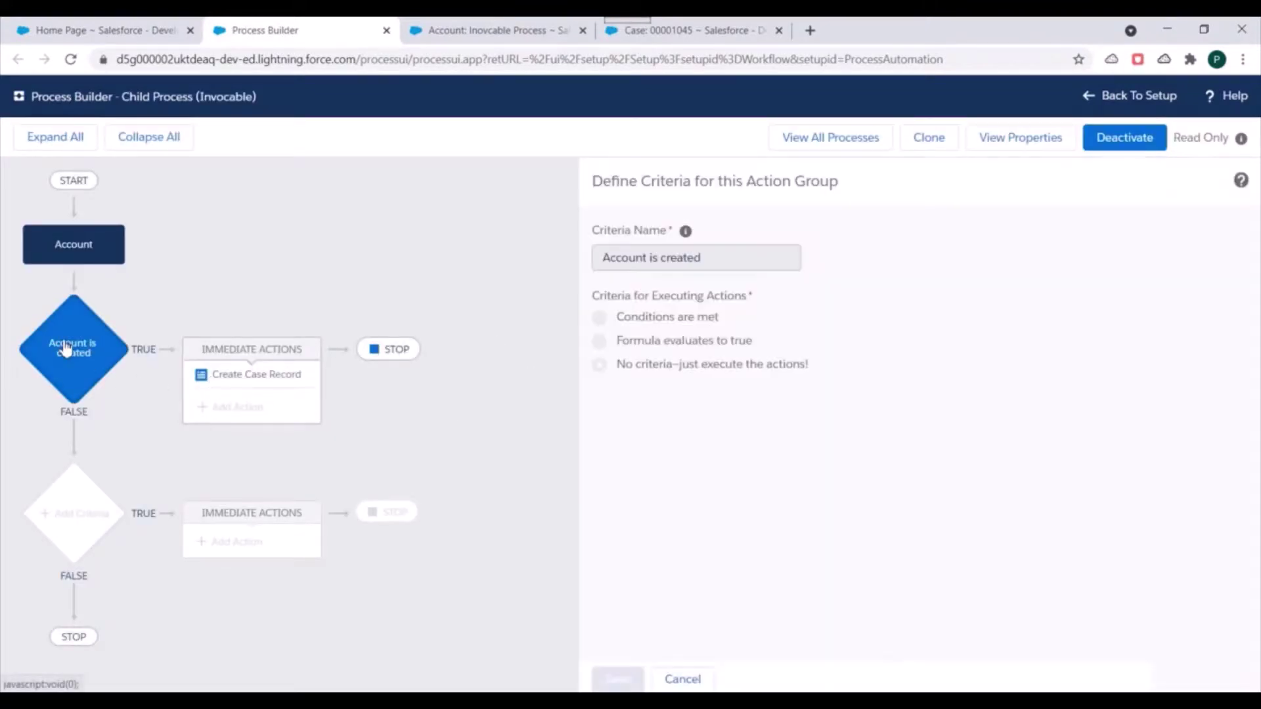
pyautogui.click(244, 381)
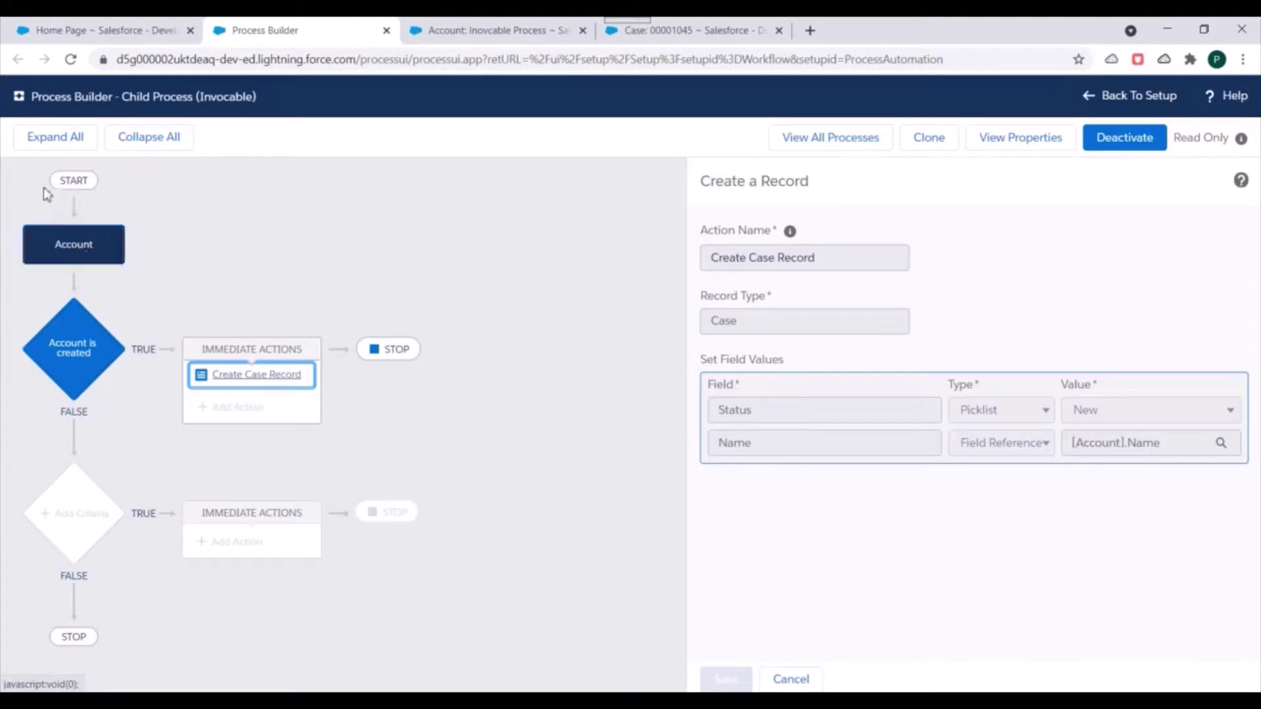
pyautogui.click(925, 137)
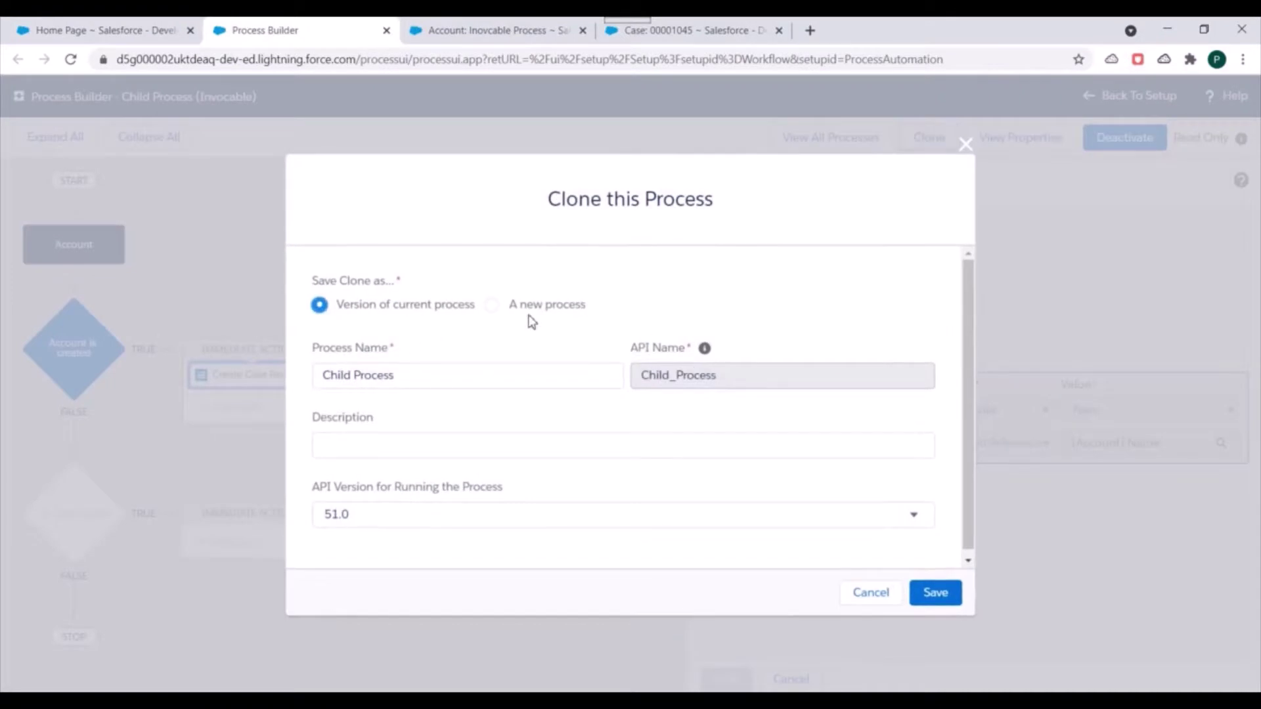
# Save the clone as a new version and add an Account ID row to Create Case Record.
pyautogui.click(932, 594)
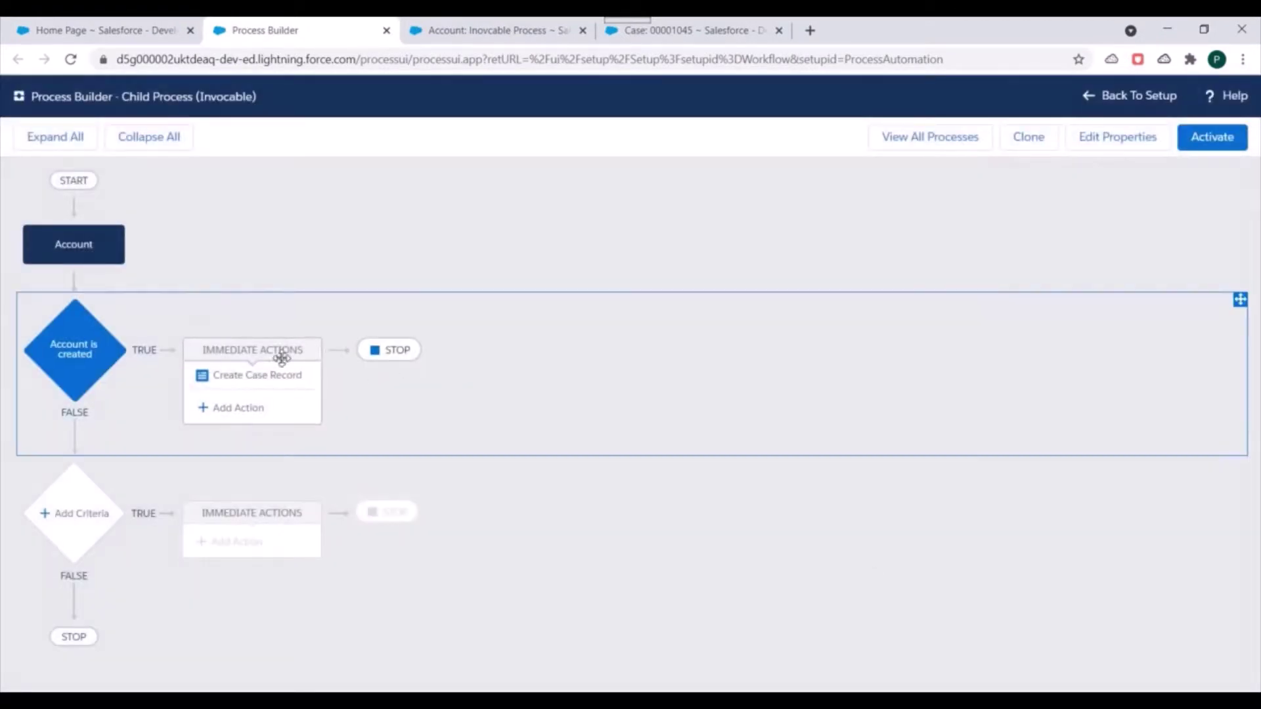
pyautogui.click(248, 379)
pyautogui.click(728, 474)
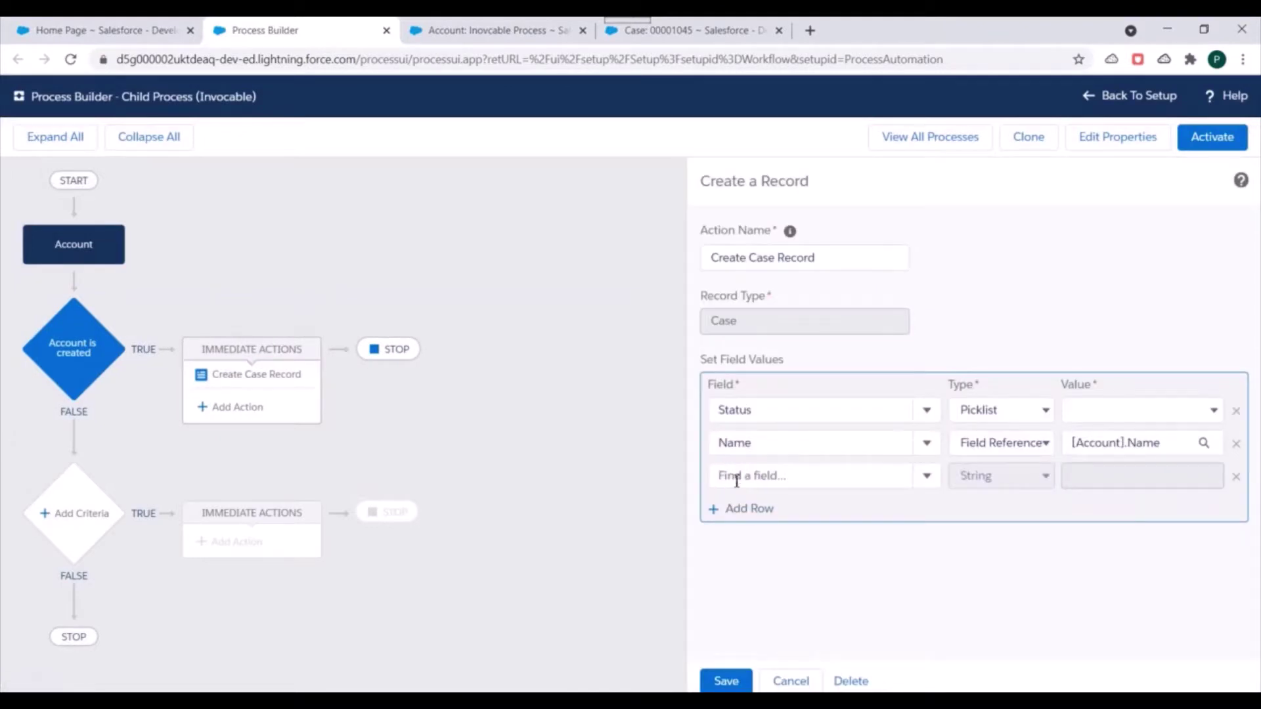
pyautogui.click(746, 475)
pyautogui.write('acco')
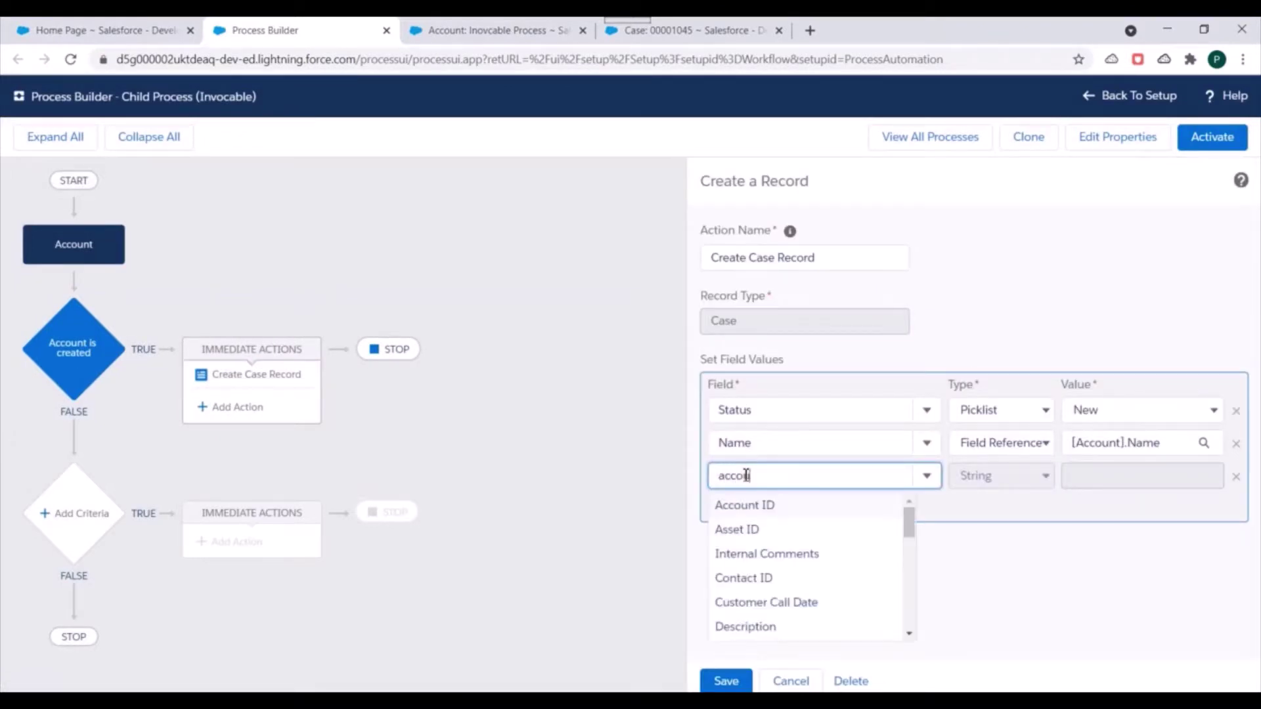
pyautogui.click(742, 506)
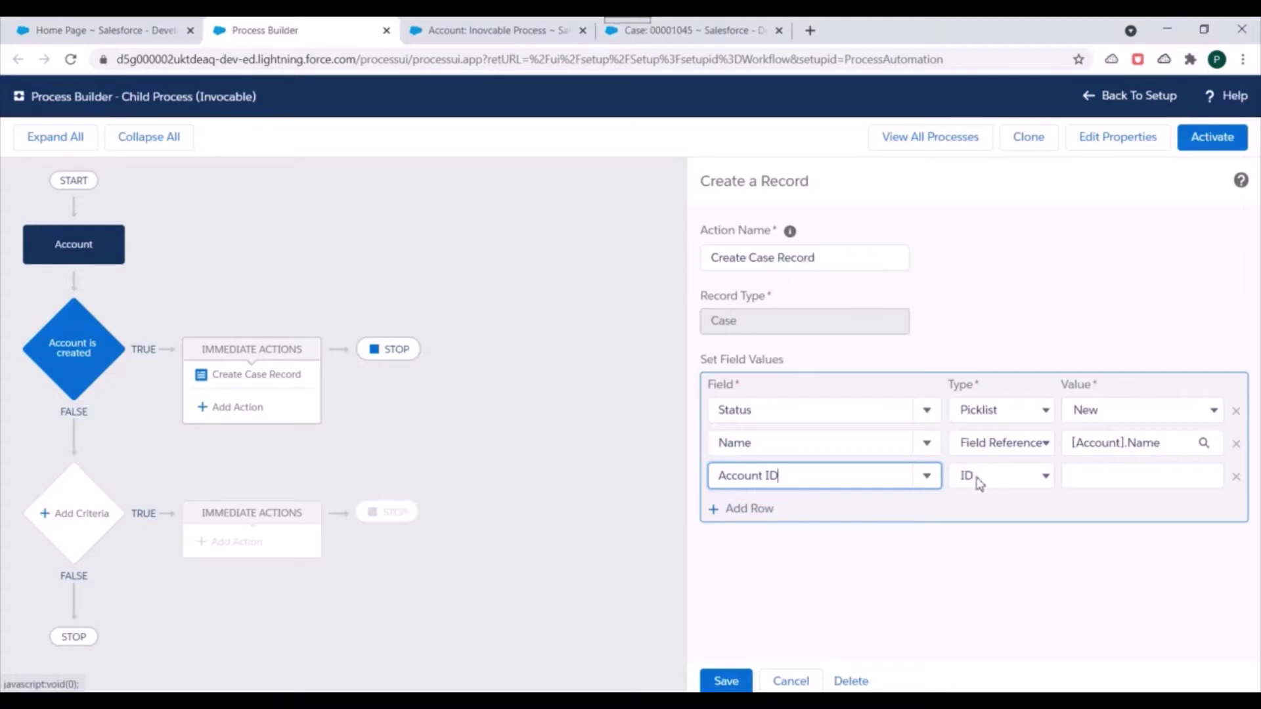
# Set the Account ID value to Field Reference [Account].Id and save the action.
pyautogui.click(978, 477)
pyautogui.click(993, 513)
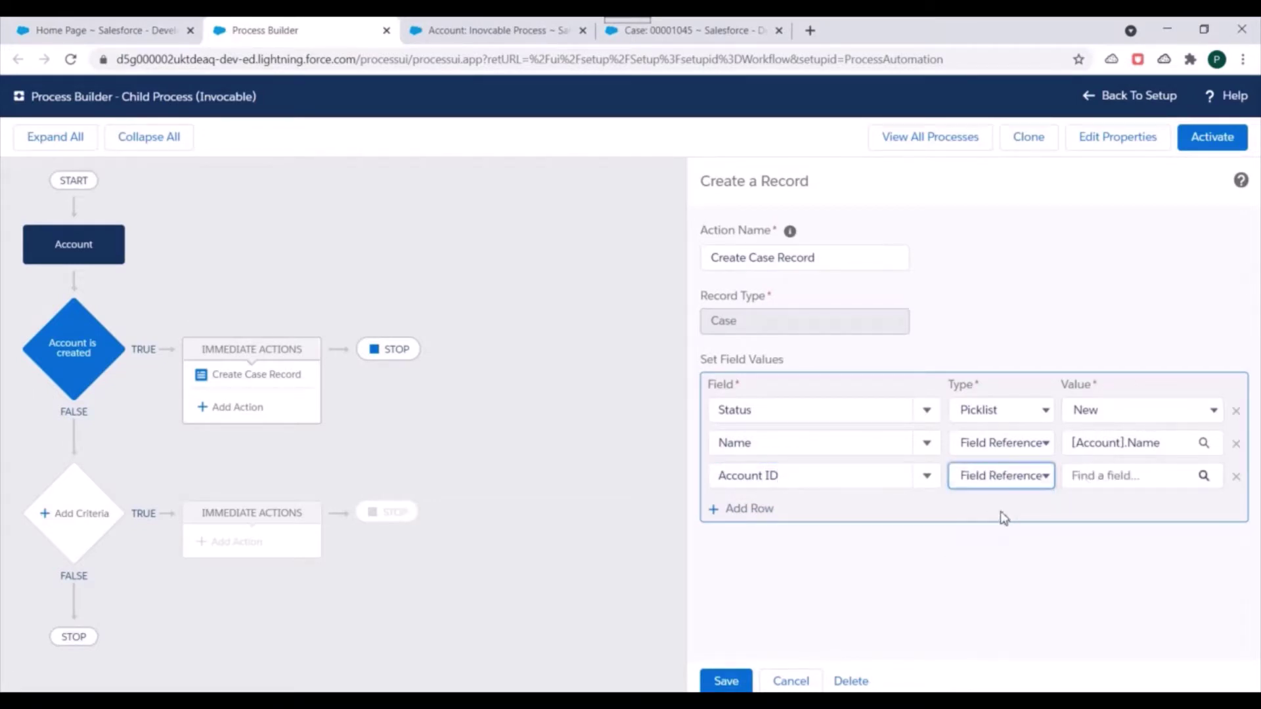
pyautogui.click(1089, 474)
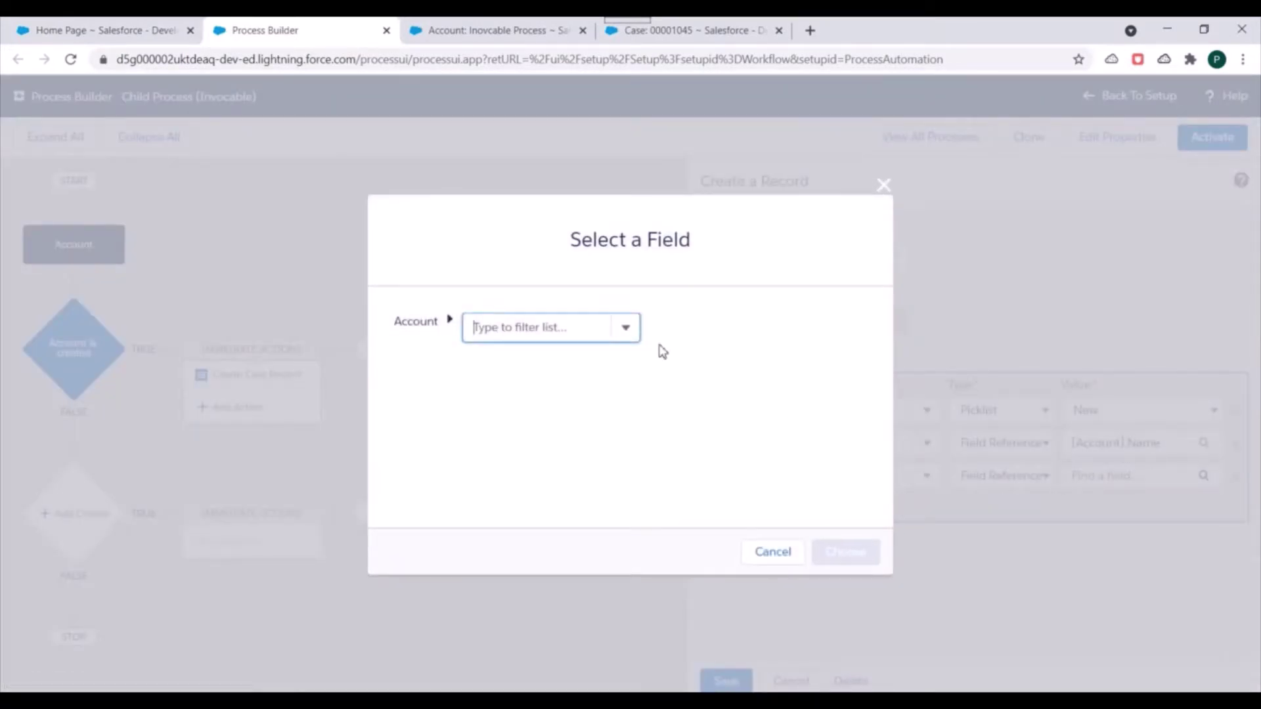
pyautogui.write('id')
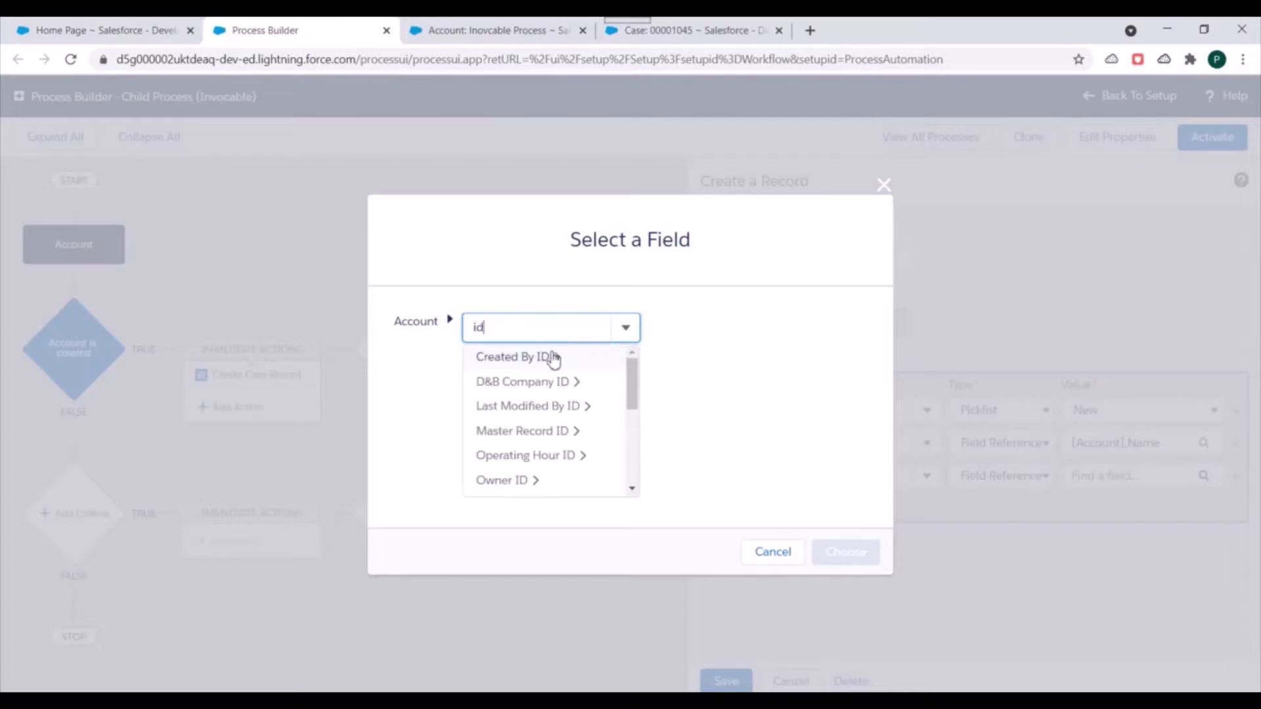
pyautogui.scroll(-3, 535, 408)
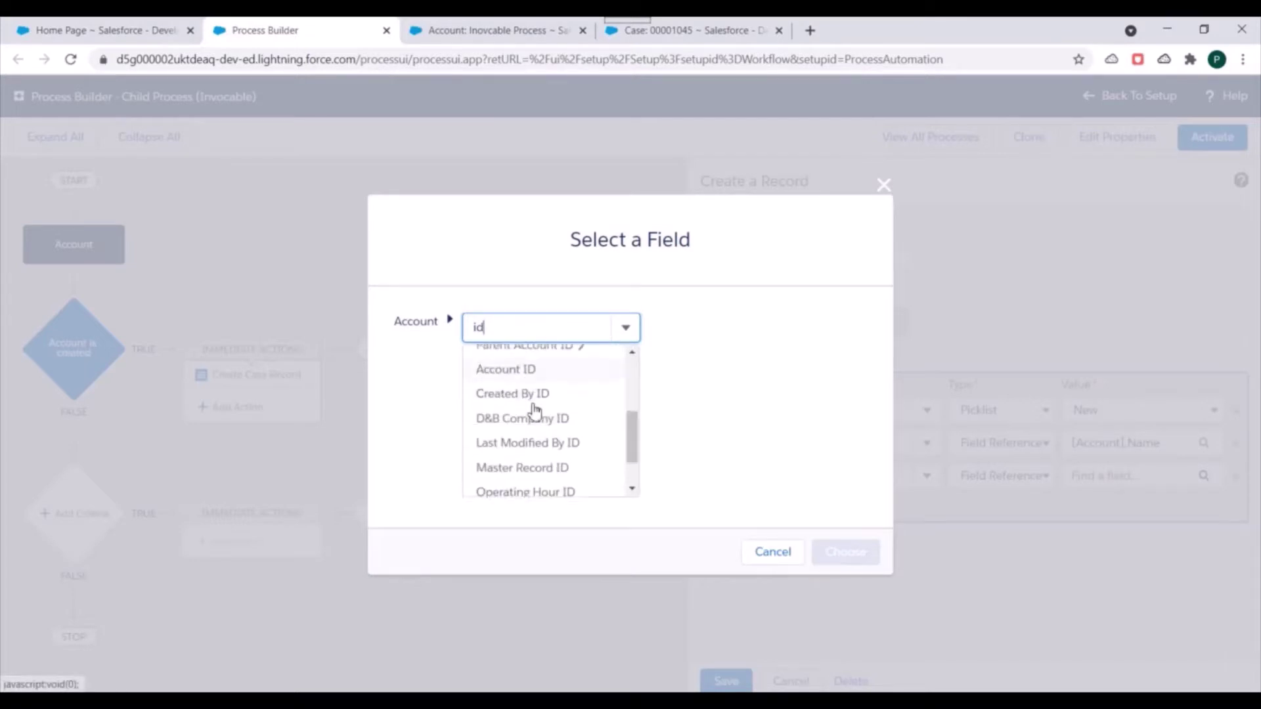
pyautogui.click(506, 365)
pyautogui.click(846, 550)
pyautogui.click(726, 681)
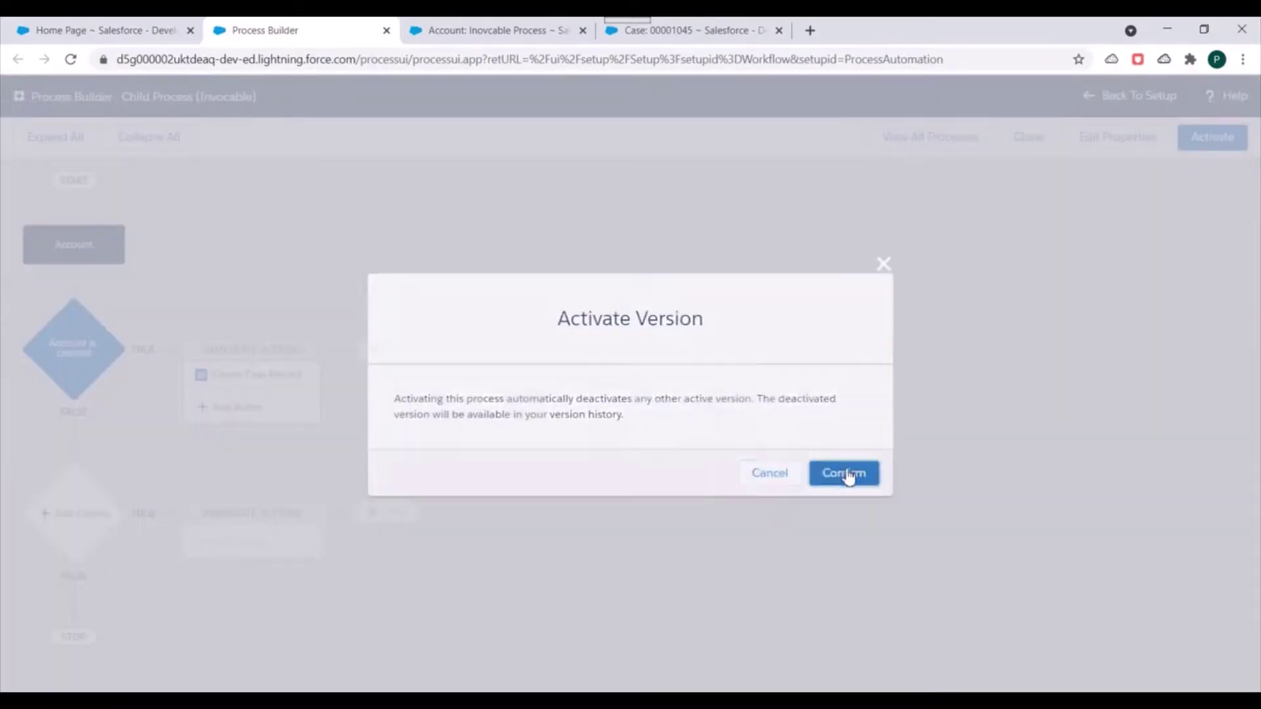
# Activate the new Child Process version and go to the Accounts home list.
pyautogui.click(845, 474)
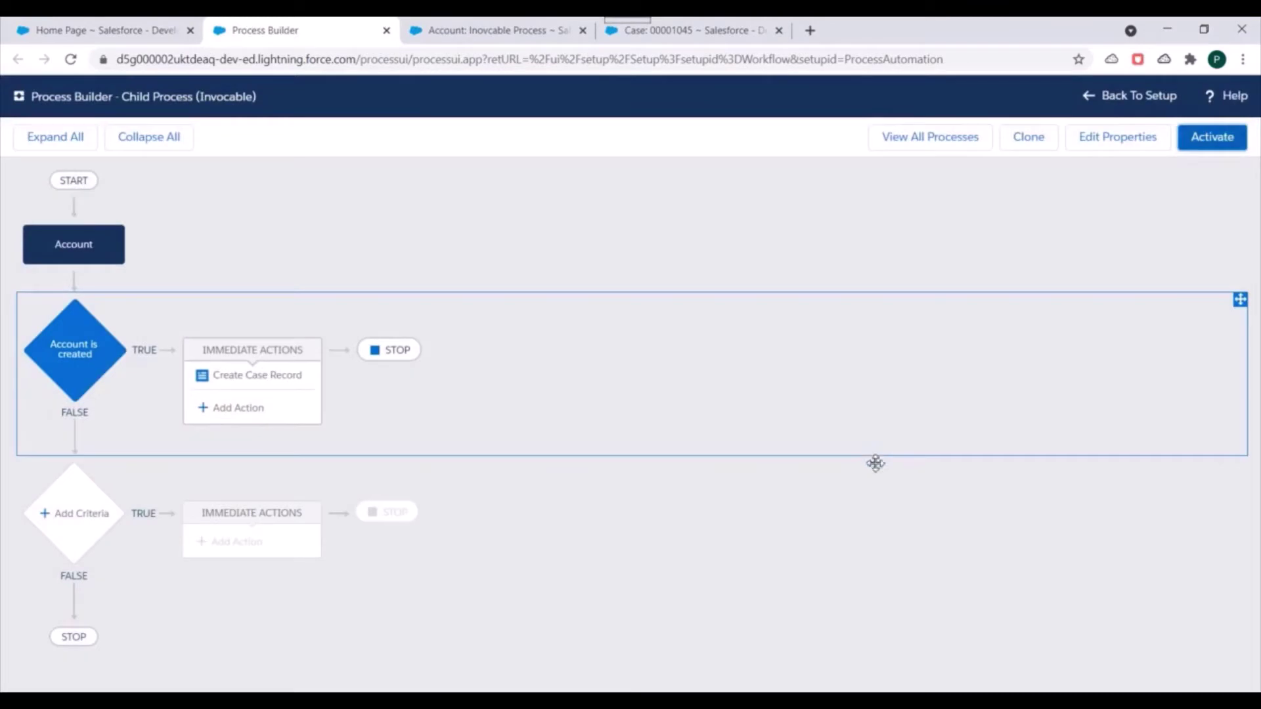
pyautogui.click(571, 26)
pyautogui.scroll(2, 551, 194)
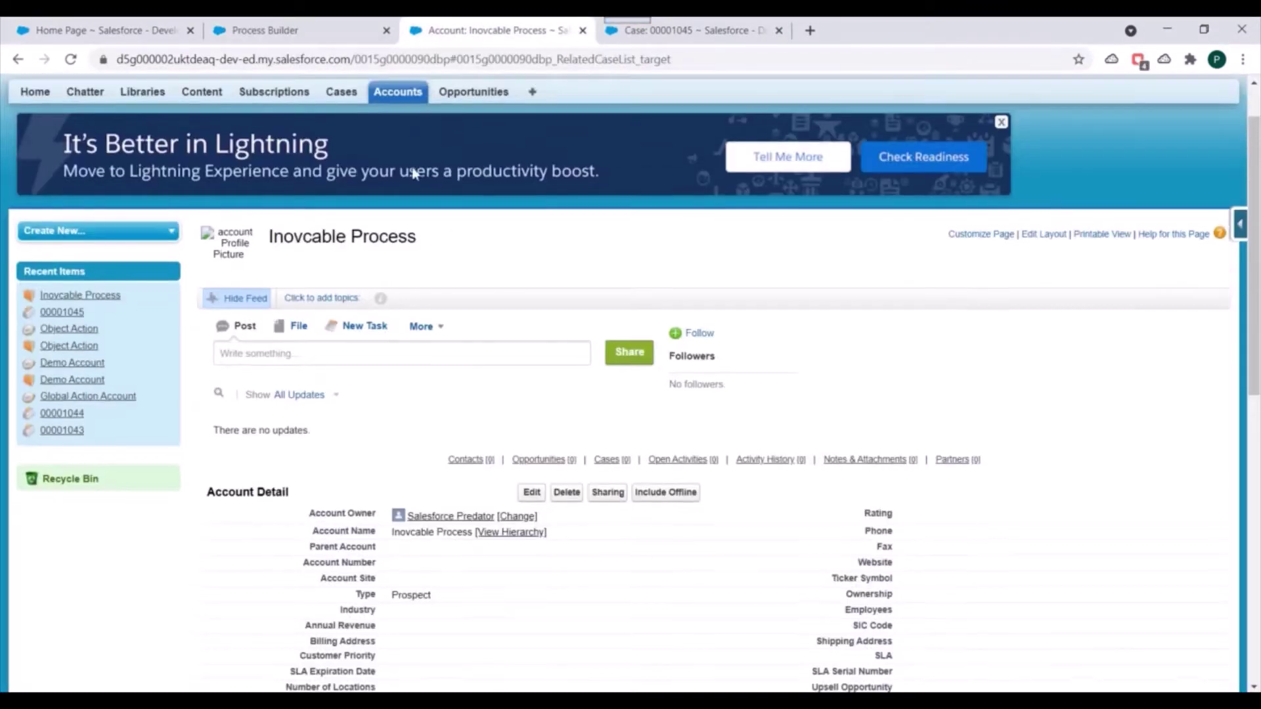
pyautogui.click(413, 157)
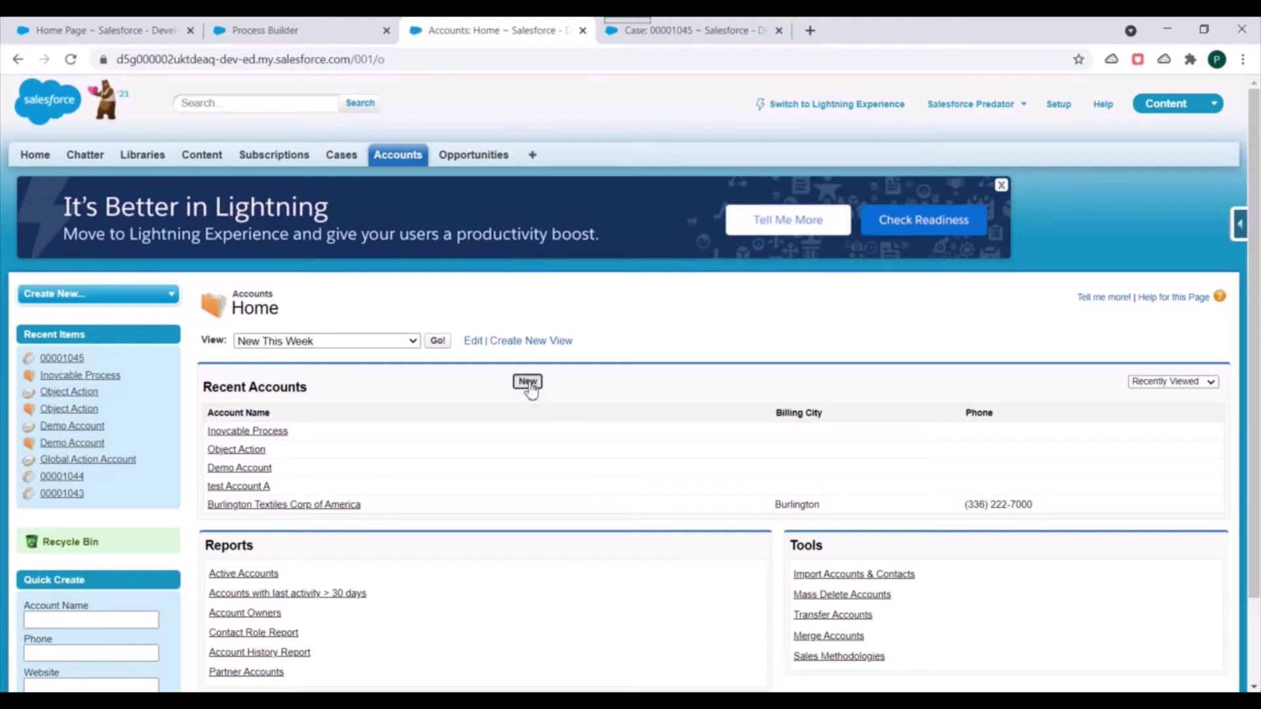
# Create the account 'test Invocable' with Rating Hot and save it.
pyautogui.click(527, 382)
pyautogui.click(470, 424)
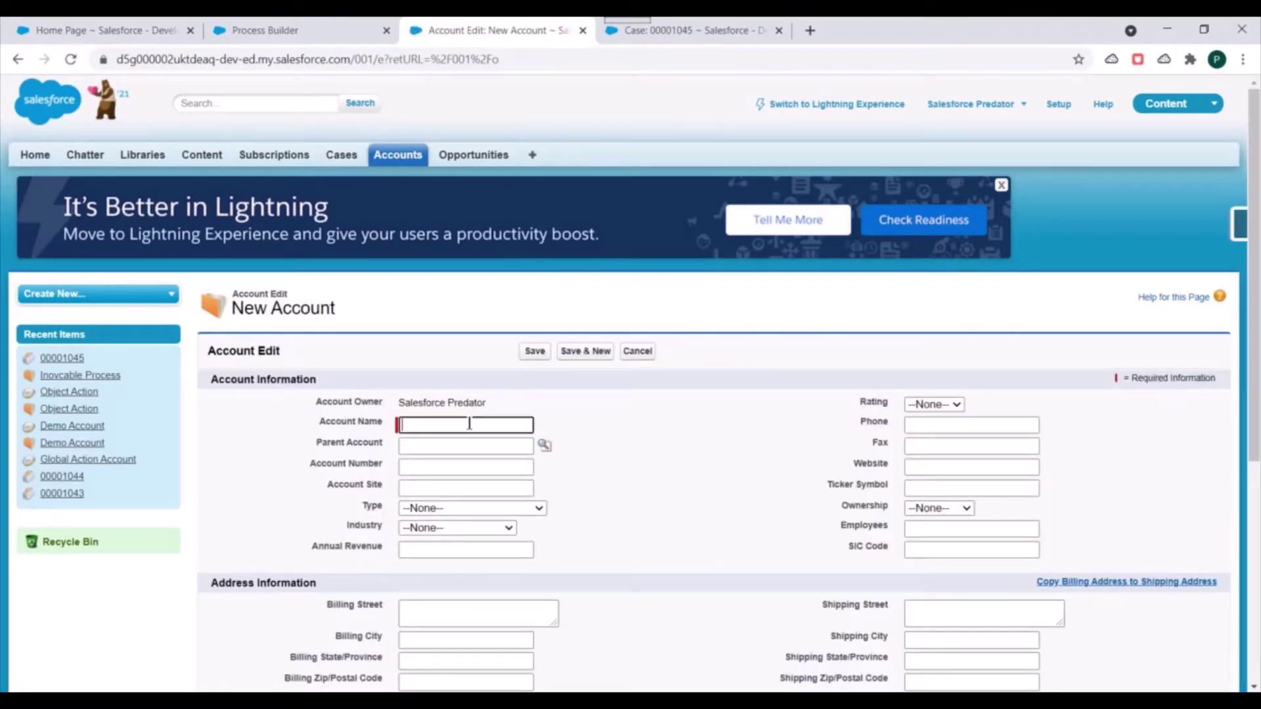
pyautogui.write('test l')
pyautogui.scroll(-1, 909, 367)
pyautogui.click(933, 323)
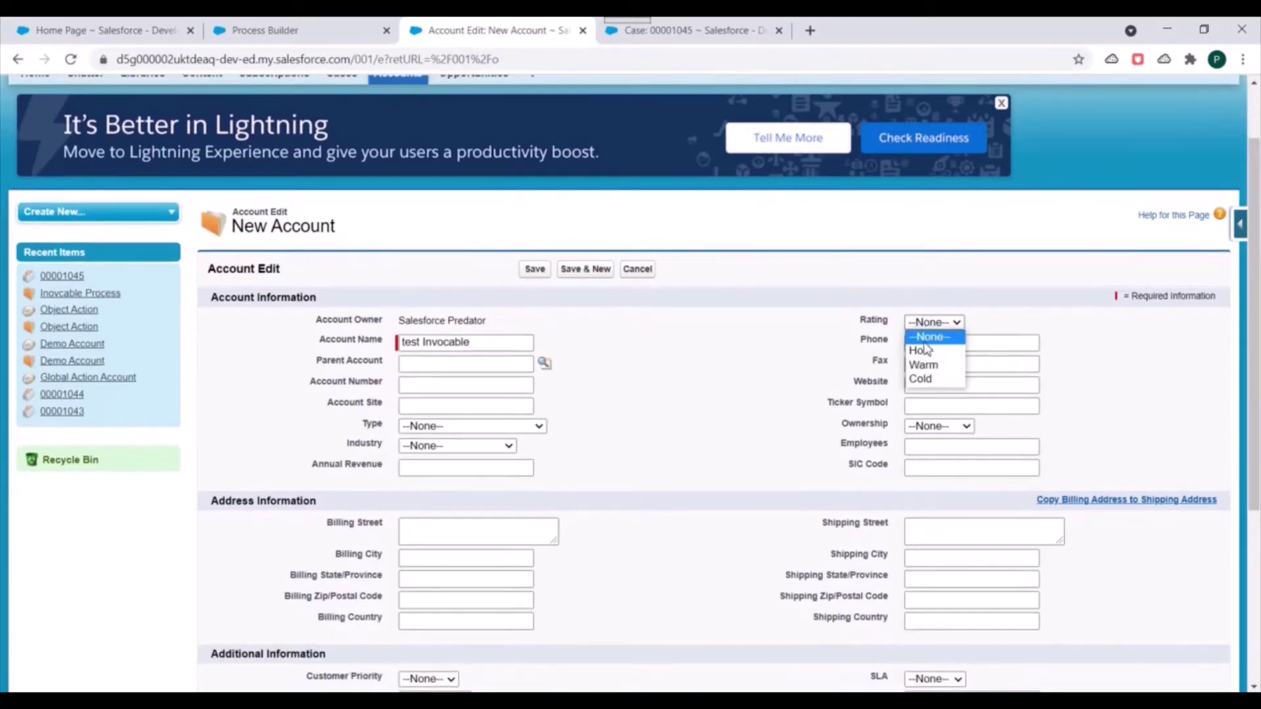
pyautogui.click(919, 352)
pyautogui.scroll(-2, 605, 391)
pyautogui.click(531, 107)
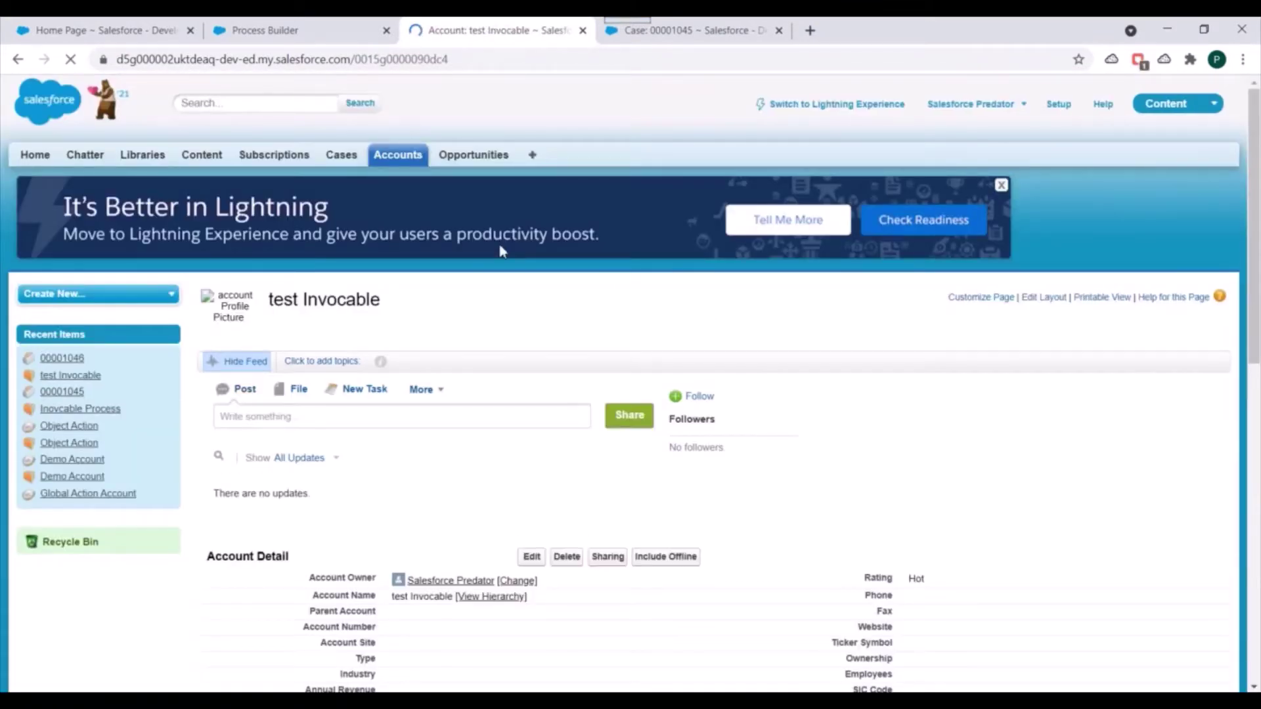
# Verify test Invocable's Cases list now shows case 00001046, then return to Process Builder.
pyautogui.scroll(-3, 502, 252)
pyautogui.scroll(-1, 352, 405)
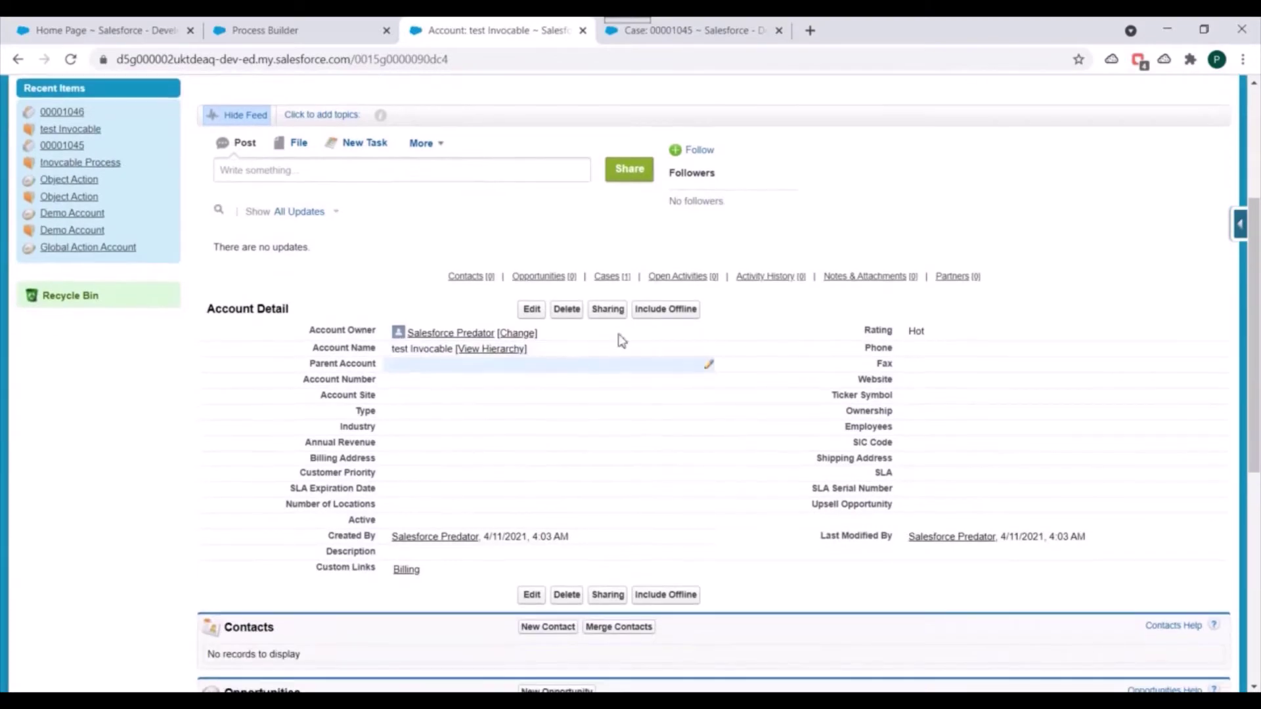
pyautogui.click(616, 281)
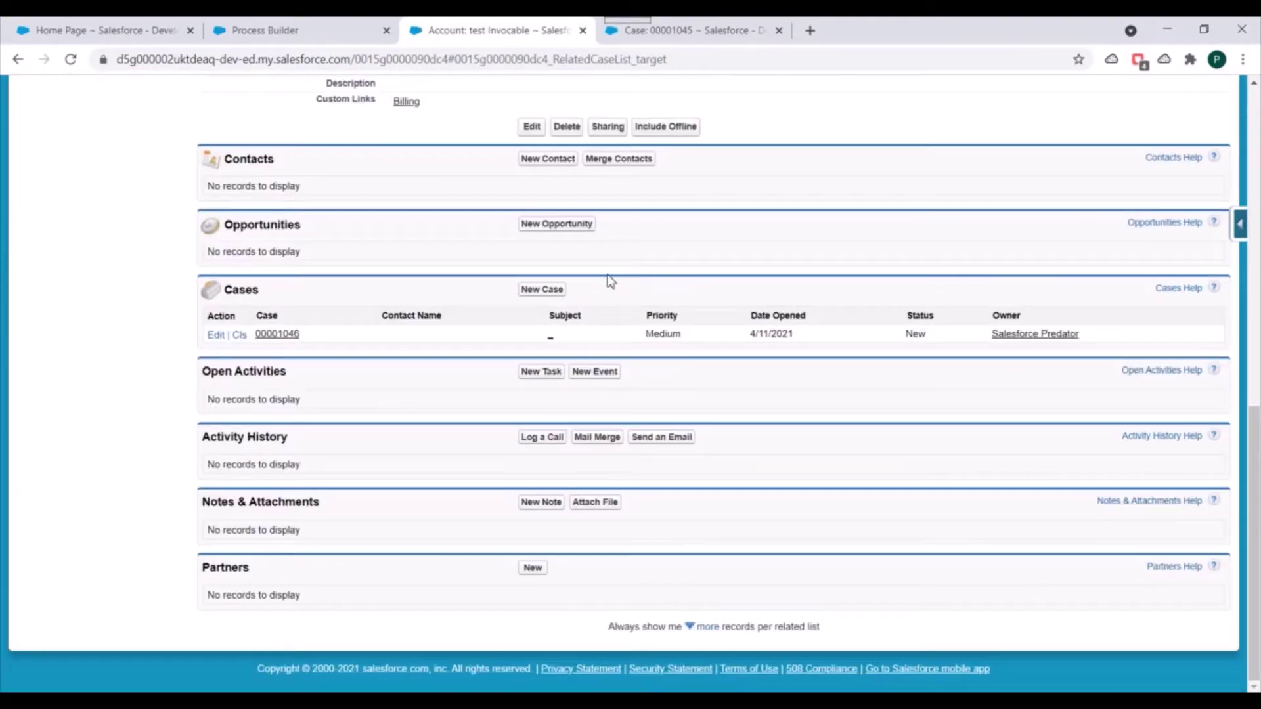
pyautogui.scroll(15, 414, 353)
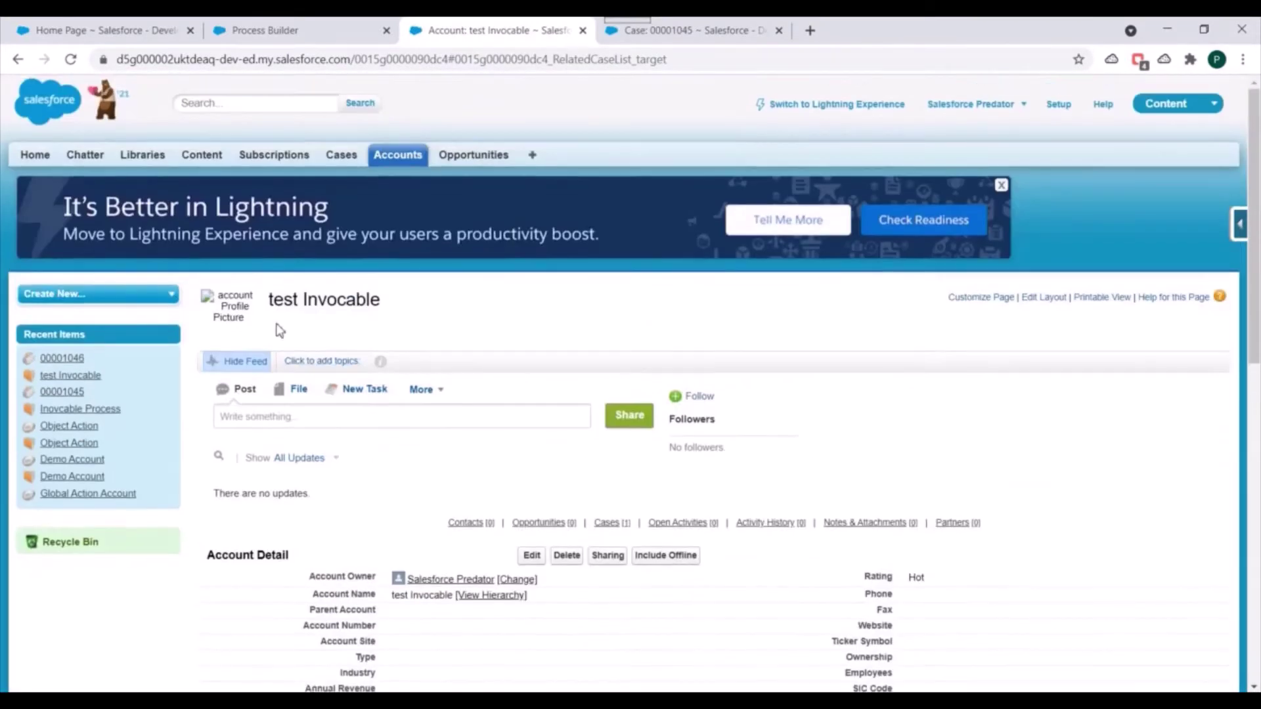
pyautogui.scroll(-15, 329, 335)
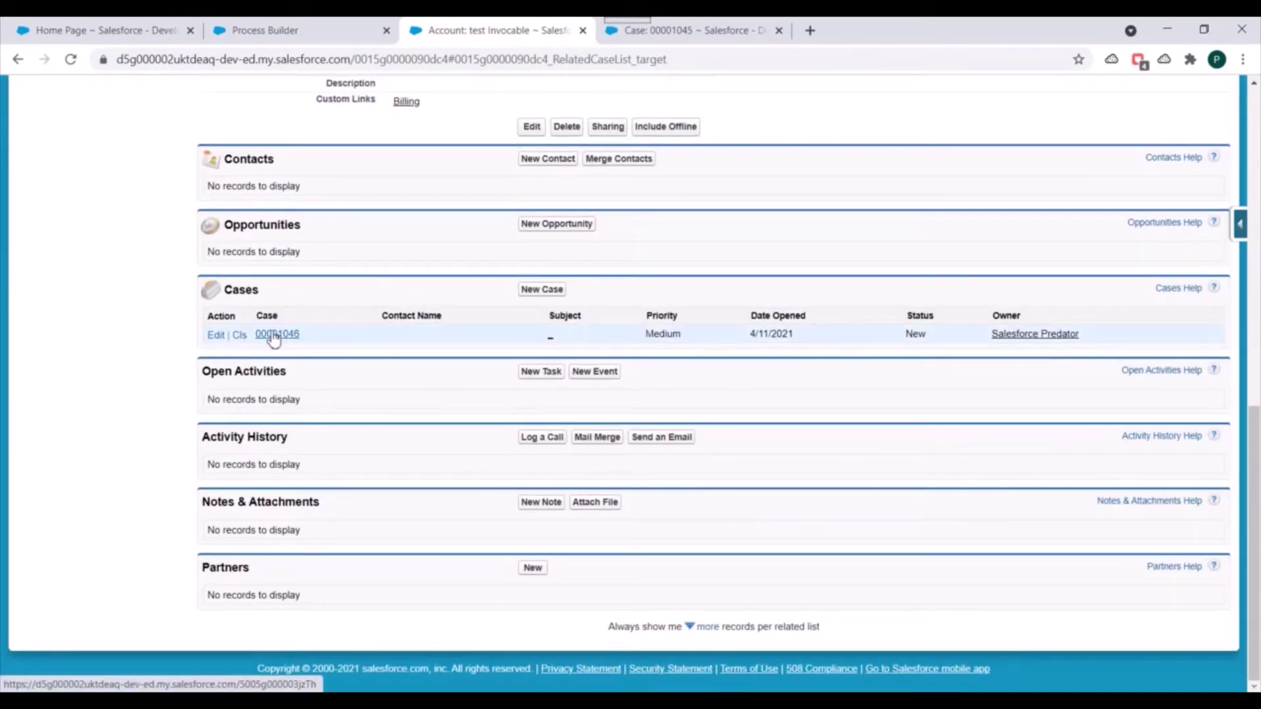
pyautogui.scroll(8, 1046, 368)
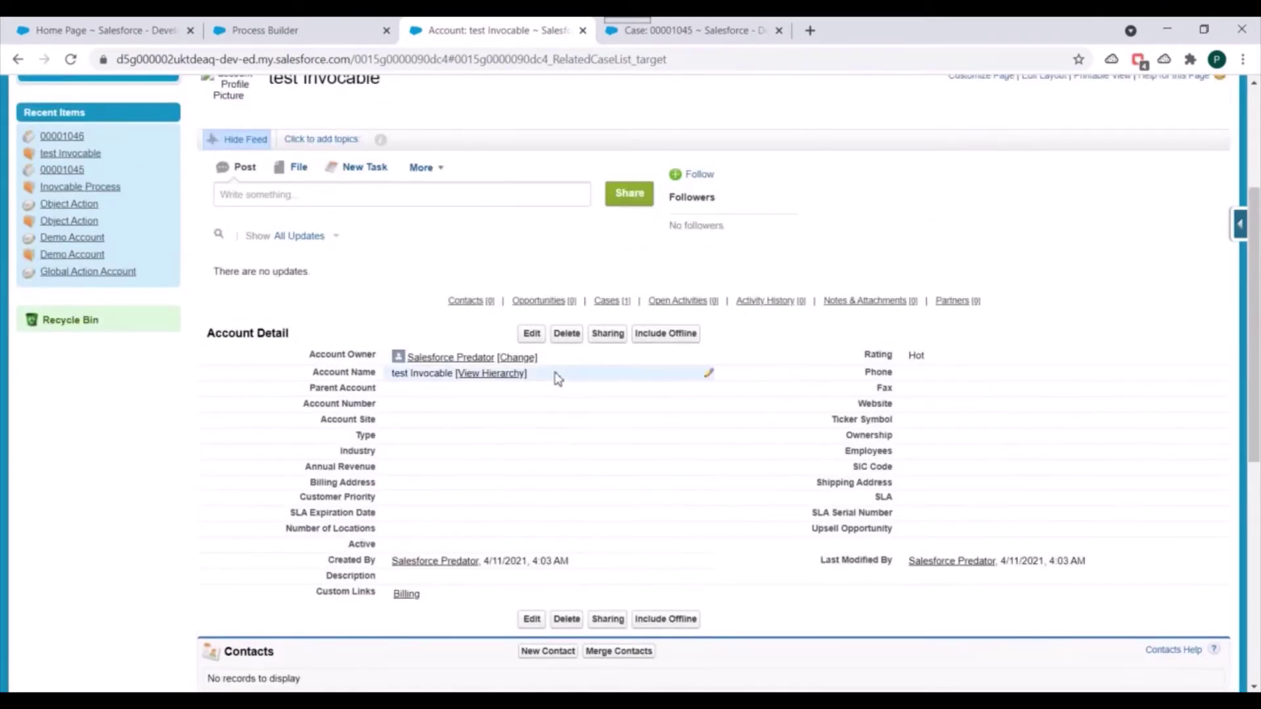
pyautogui.scroll(3, 585, 386)
pyautogui.hotkey('ctrl', 'shift', 'Tab')
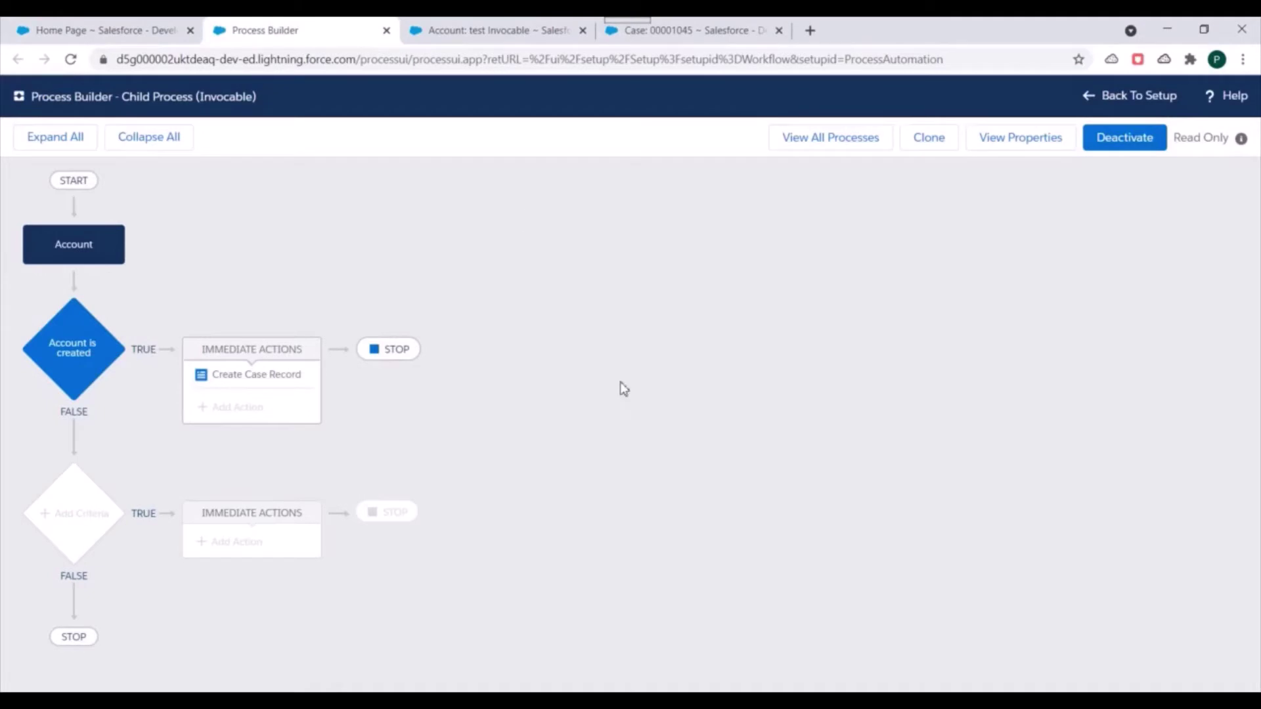